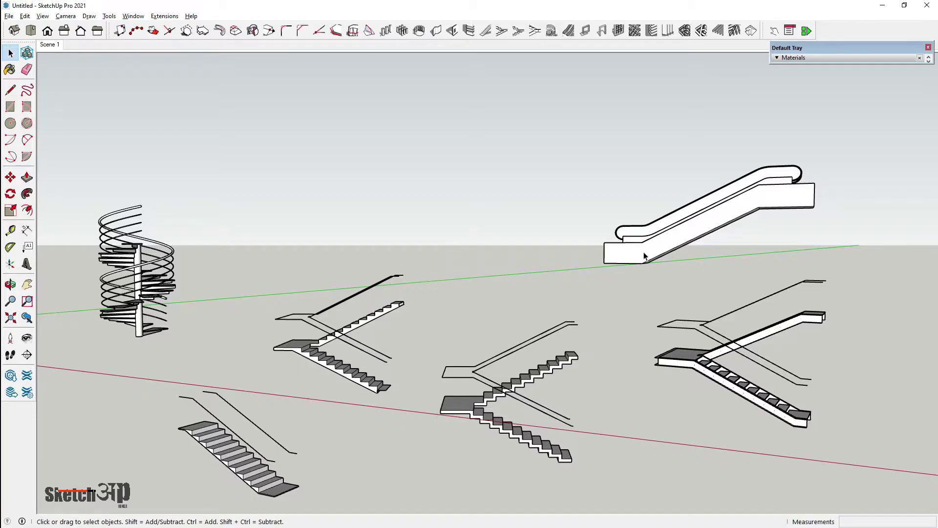
- Orbit and zoom to inspect the escalator from above and from another side
{"action": "middle_click_drag", "start_coordinate": [597, 366], "coordinate": [650, 211]}
{"action": "scroll", "coordinate": [650, 211], "scroll_direction": "down", "scroll_amount": 3}
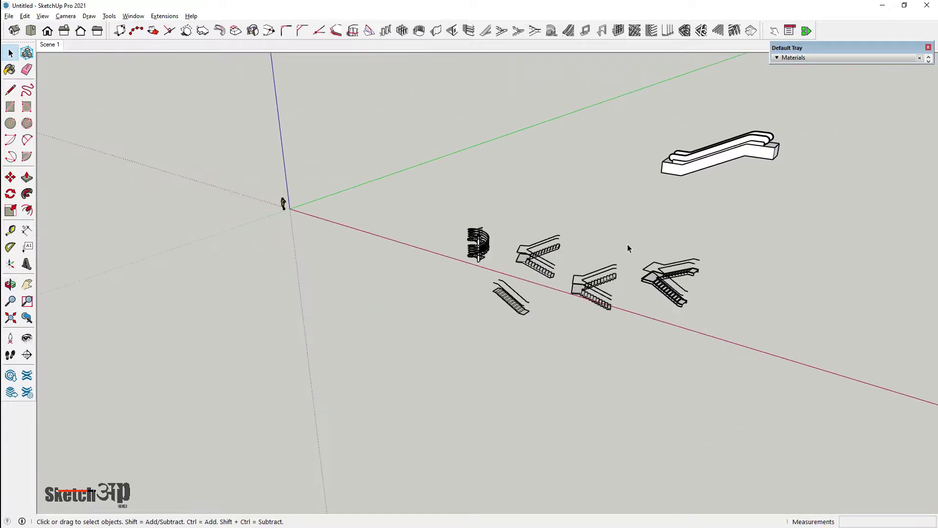
{"action": "scroll", "coordinate": [713, 153], "scroll_direction": "up", "scroll_amount": 1}
{"action": "scroll", "coordinate": [713, 153], "scroll_direction": "up", "scroll_amount": 3}
{"action": "scroll", "coordinate": [713, 153], "scroll_direction": "up", "scroll_amount": 2}
{"action": "scroll", "coordinate": [713, 153], "scroll_direction": "up", "scroll_amount": 2}
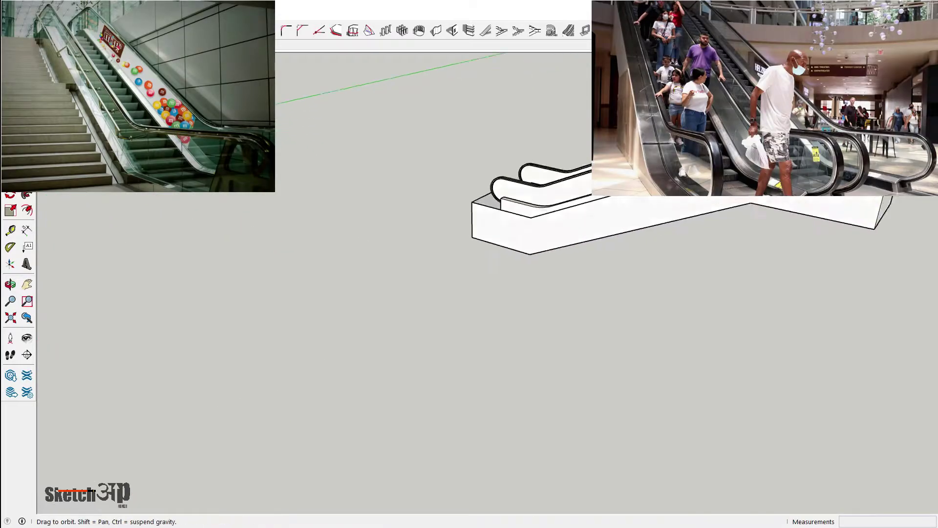
{"action": "mouse_move", "coordinate": [714, 153]}
{"action": "middle_mouse_down"}
{"action": "mouse_move", "coordinate": [403, 227]}
{"action": "mouse_move", "coordinate": [299, 207]}
{"action": "mouse_move", "coordinate": [408, 274]}
{"action": "mouse_move", "coordinate": [243, 310]}
{"action": "middle_mouse_up"}
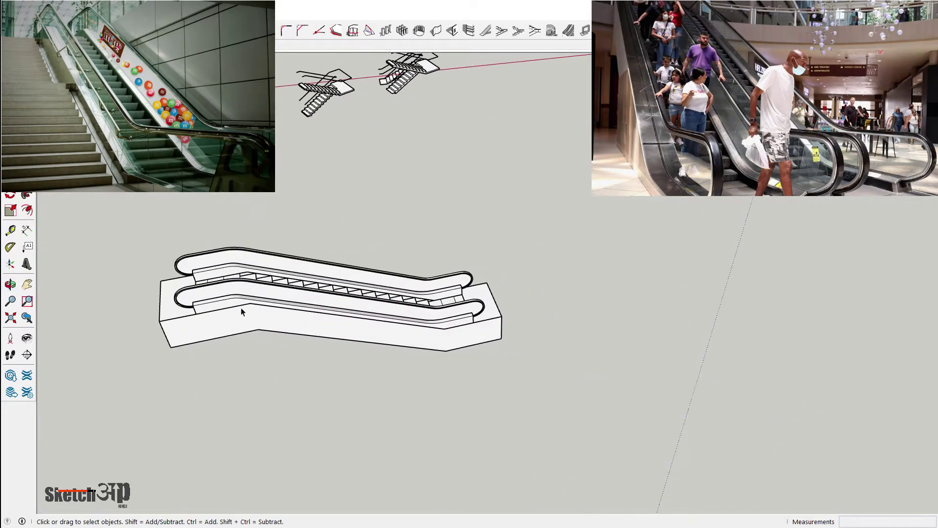
{"action": "scroll", "coordinate": [230, 312], "scroll_direction": "up", "scroll_amount": 2}
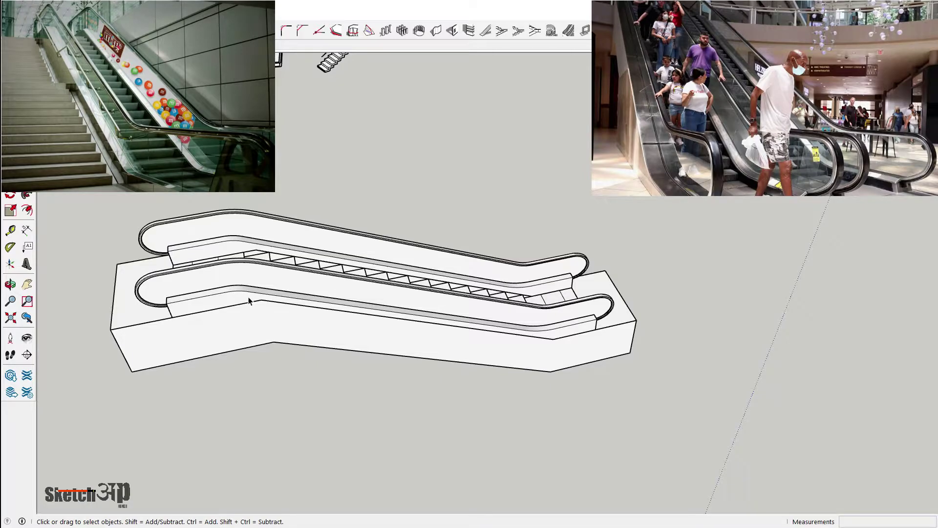
{"action": "mouse_move", "coordinate": [248, 300]}
{"action": "middle_mouse_down"}
{"action": "mouse_move", "coordinate": [756, 197]}
{"action": "mouse_move", "coordinate": [771, 224]}
{"action": "mouse_move", "coordinate": [703, 232]}
{"action": "mouse_move", "coordinate": [737, 210]}
{"action": "middle_mouse_up"}
{"action": "scroll", "coordinate": [755, 197], "scroll_direction": "down", "scroll_amount": 3}
{"action": "scroll", "coordinate": [770, 224], "scroll_direction": "down", "scroll_amount": 3}
{"action": "scroll", "coordinate": [748, 214], "scroll_direction": "up", "scroll_amount": 2}
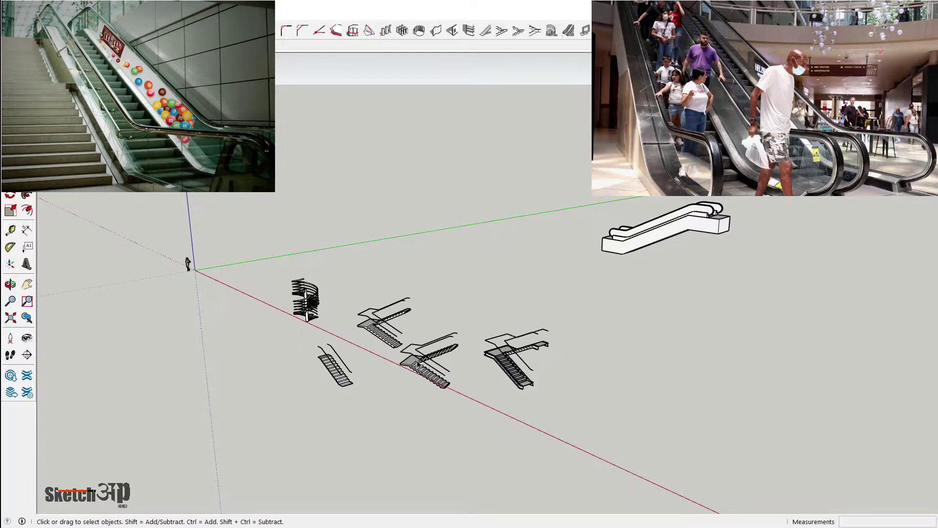
{"action": "scroll", "coordinate": [418, 364], "scroll_direction": "up", "scroll_amount": 2}
{"action": "middle_click_drag", "start_coordinate": [418, 364], "coordinate": [489, 315]}
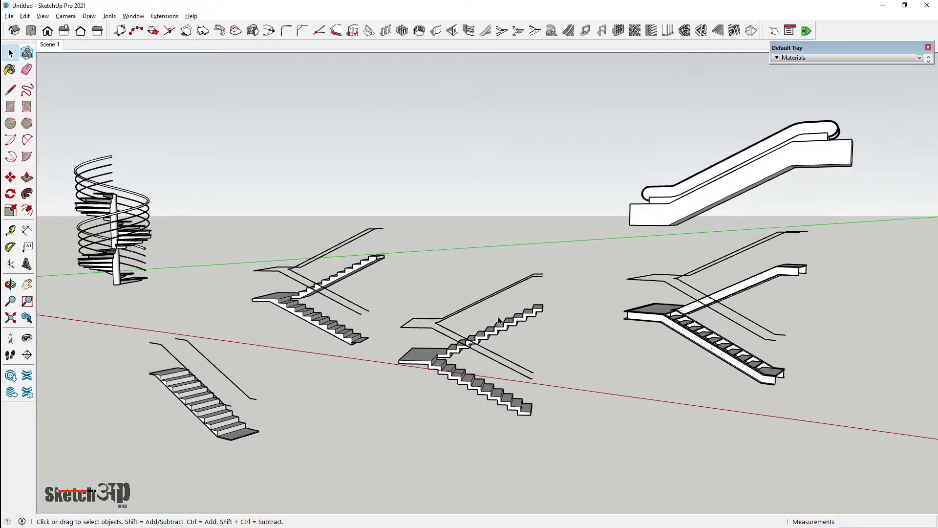
{"action": "scroll", "coordinate": [556, 292], "scroll_direction": "down", "scroll_amount": 3}
{"action": "scroll", "coordinate": [310, 266], "scroll_direction": "up", "scroll_amount": 2}
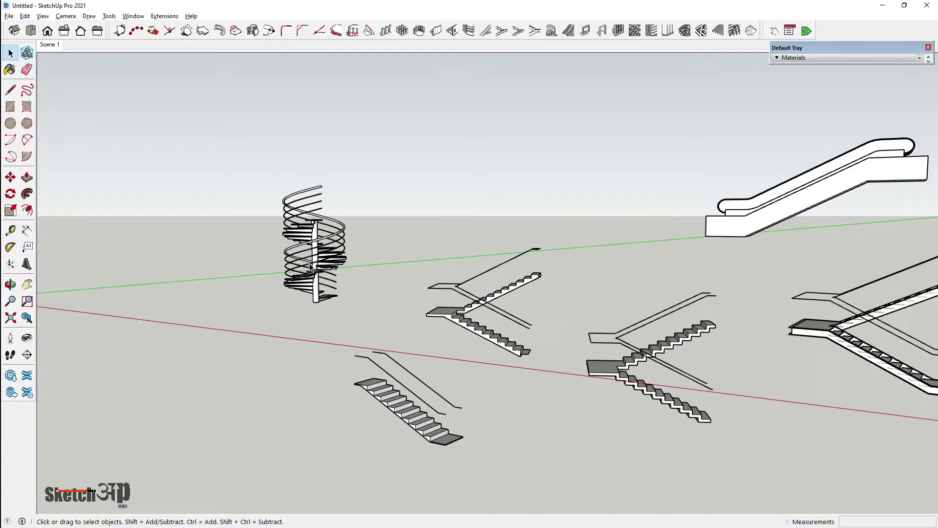
- Orbit down and around the spiral staircase to inspect it
{"action": "middle_click_drag", "start_coordinate": [310, 266], "coordinate": [308, 343]}
{"action": "scroll", "coordinate": [275, 285], "scroll_direction": "up", "scroll_amount": 3}
{"action": "mouse_move", "coordinate": [274, 285]}
{"action": "middle_mouse_down"}
{"action": "mouse_move", "coordinate": [516, 257]}
{"action": "mouse_move", "coordinate": [349, 306]}
{"action": "middle_mouse_up"}
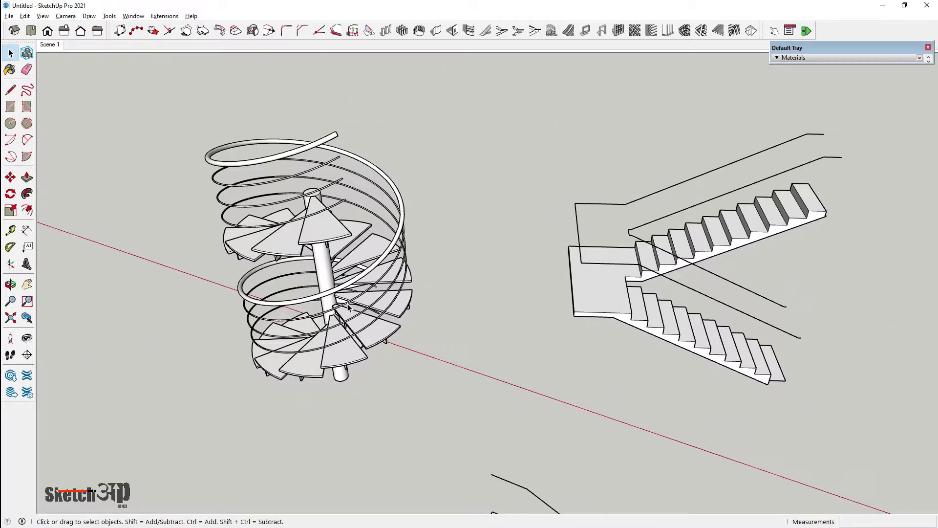
{"action": "scroll", "coordinate": [348, 306], "scroll_direction": "down", "scroll_amount": 1}
{"action": "scroll", "coordinate": [349, 307], "scroll_direction": "down", "scroll_amount": 1}
{"action": "middle_click_drag", "start_coordinate": [349, 298], "coordinate": [332, 238]}
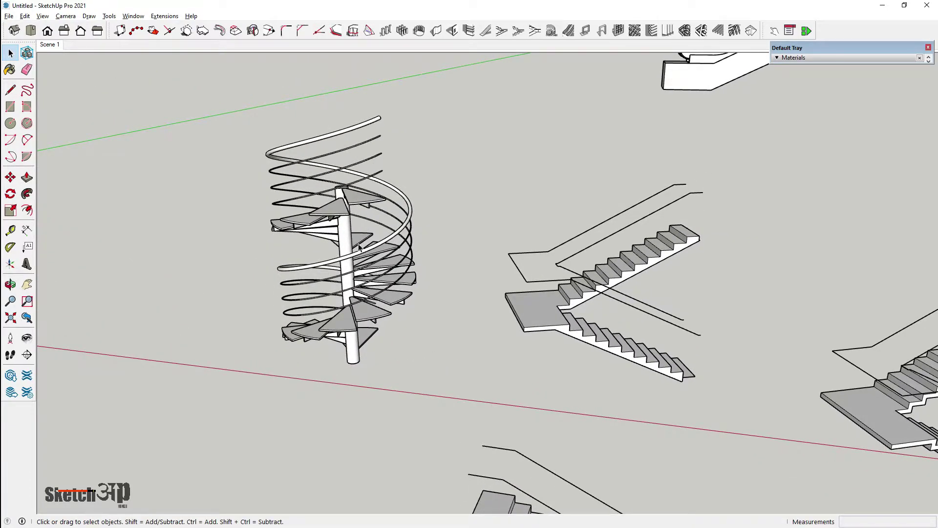
{"action": "scroll", "coordinate": [354, 244], "scroll_direction": "down", "scroll_amount": 2}
{"action": "scroll", "coordinate": [350, 252], "scroll_direction": "down", "scroll_amount": 1}
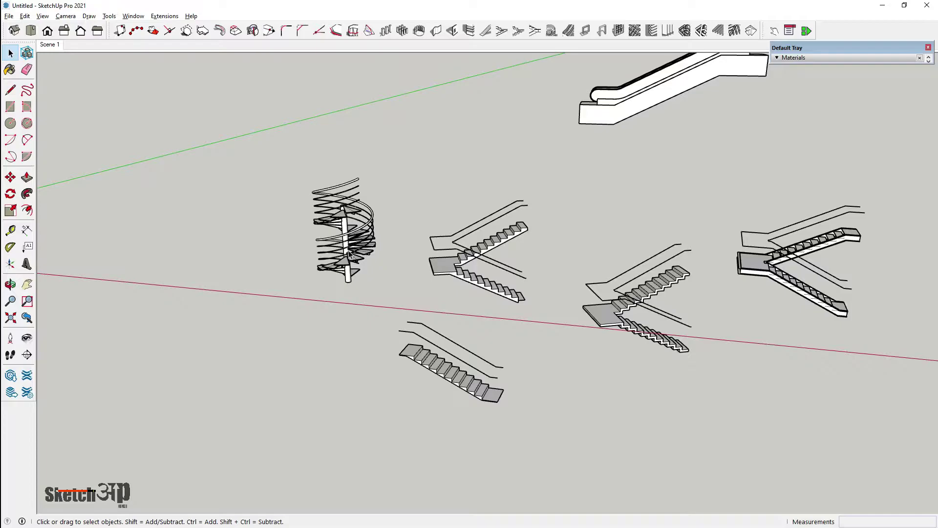
{"action": "scroll", "coordinate": [349, 253], "scroll_direction": "down", "scroll_amount": 1}
{"action": "scroll", "coordinate": [352, 254], "scroll_direction": "up", "scroll_amount": 1}
{"action": "scroll", "coordinate": [391, 313], "scroll_direction": "up", "scroll_amount": 1}
{"action": "scroll", "coordinate": [457, 357], "scroll_direction": "up", "scroll_amount": 3}
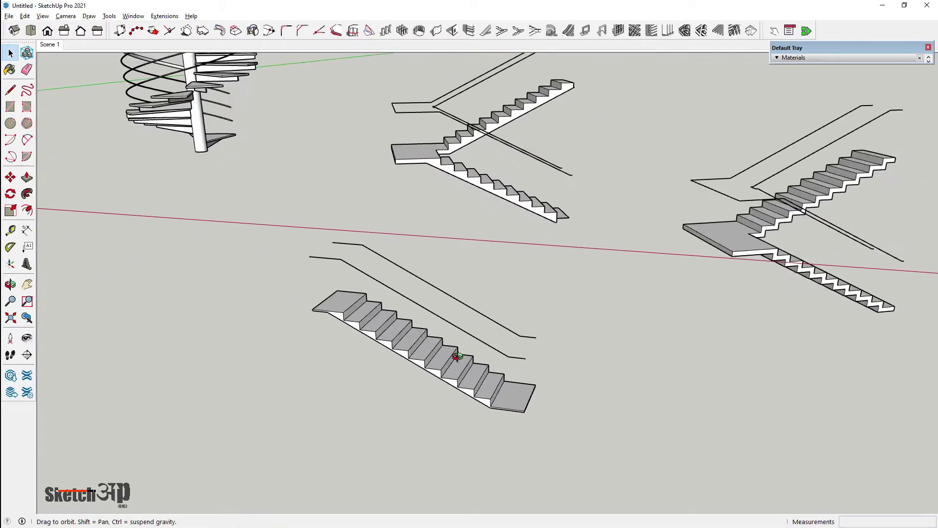
- Lower the view toward the straight stair at lower left and zoom in on it
{"action": "middle_click_drag", "start_coordinate": [457, 356], "coordinate": [394, 287]}
{"action": "scroll", "coordinate": [388, 303], "scroll_direction": "up", "scroll_amount": 1}
{"action": "mouse_move", "coordinate": [383, 322]}
{"action": "middle_mouse_down"}
{"action": "mouse_move", "coordinate": [506, 325]}
{"action": "mouse_move", "coordinate": [449, 350]}
{"action": "middle_mouse_up"}
{"action": "scroll", "coordinate": [458, 375], "scroll_direction": "down", "scroll_amount": 1}
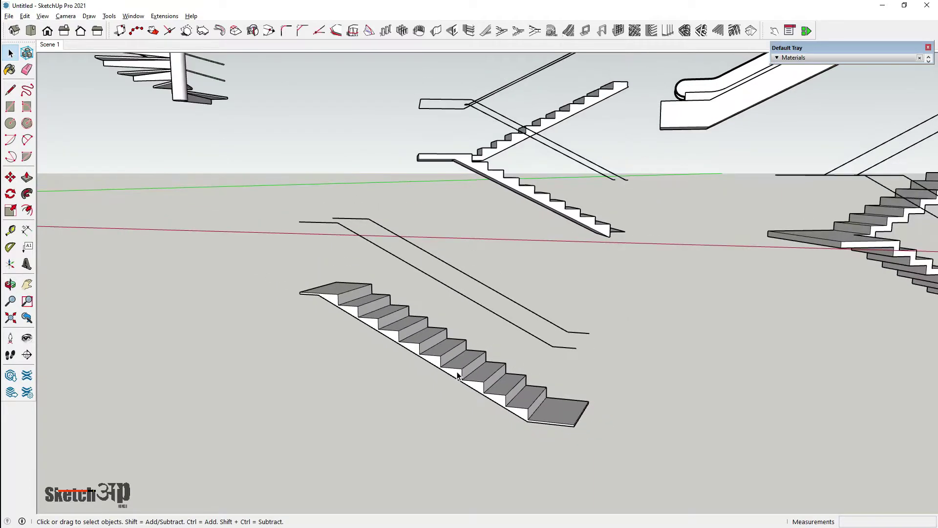
{"action": "scroll", "coordinate": [457, 375], "scroll_direction": "down", "scroll_amount": 3}
{"action": "scroll", "coordinate": [458, 375], "scroll_direction": "down", "scroll_amount": 2}
{"action": "middle_click_drag", "start_coordinate": [458, 376], "coordinate": [419, 360]}
{"action": "scroll", "coordinate": [518, 261], "scroll_direction": "up", "scroll_amount": 2}
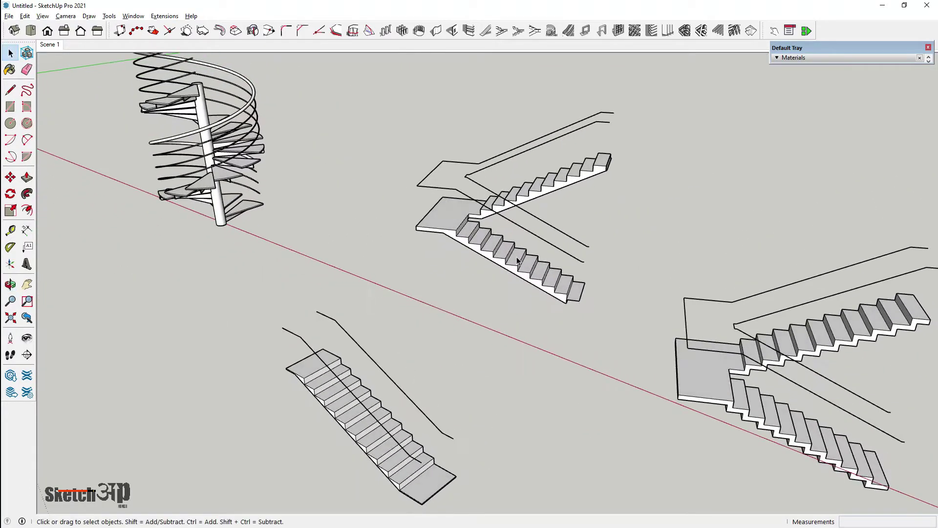
{"action": "scroll", "coordinate": [518, 260], "scroll_direction": "up", "scroll_amount": 2}
{"action": "scroll", "coordinate": [443, 206], "scroll_direction": "down", "scroll_amount": 3}
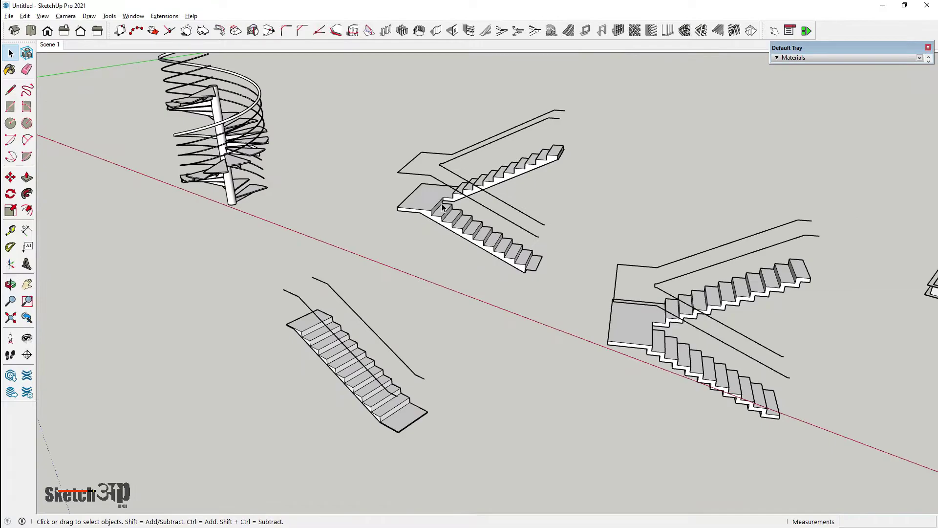
{"action": "scroll", "coordinate": [443, 207], "scroll_direction": "down", "scroll_amount": 2}
{"action": "scroll", "coordinate": [549, 281], "scroll_direction": "up", "scroll_amount": 3}
{"action": "scroll", "coordinate": [550, 283], "scroll_direction": "down", "scroll_amount": 3}
{"action": "scroll", "coordinate": [789, 290], "scroll_direction": "up", "scroll_amount": 2}
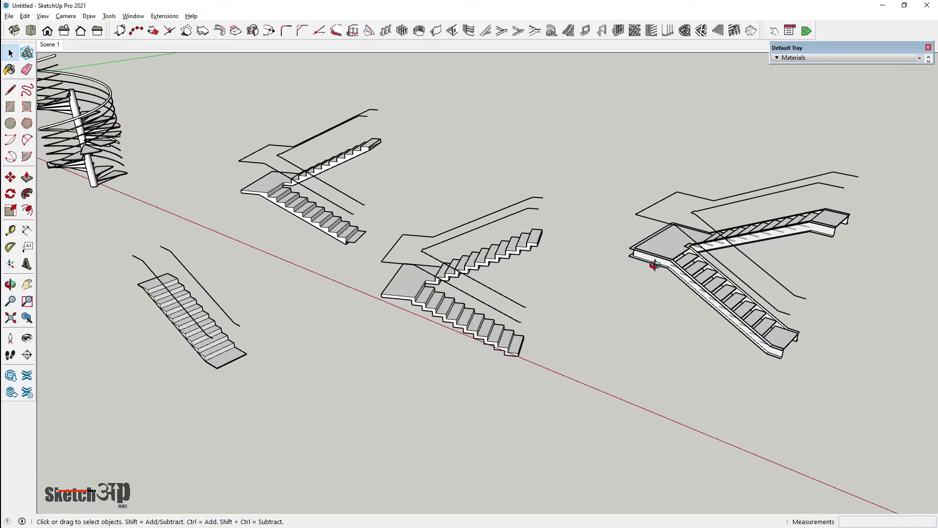
{"action": "scroll", "coordinate": [653, 265], "scroll_direction": "down", "scroll_amount": 2}
{"action": "scroll", "coordinate": [654, 265], "scroll_direction": "down", "scroll_amount": 2}
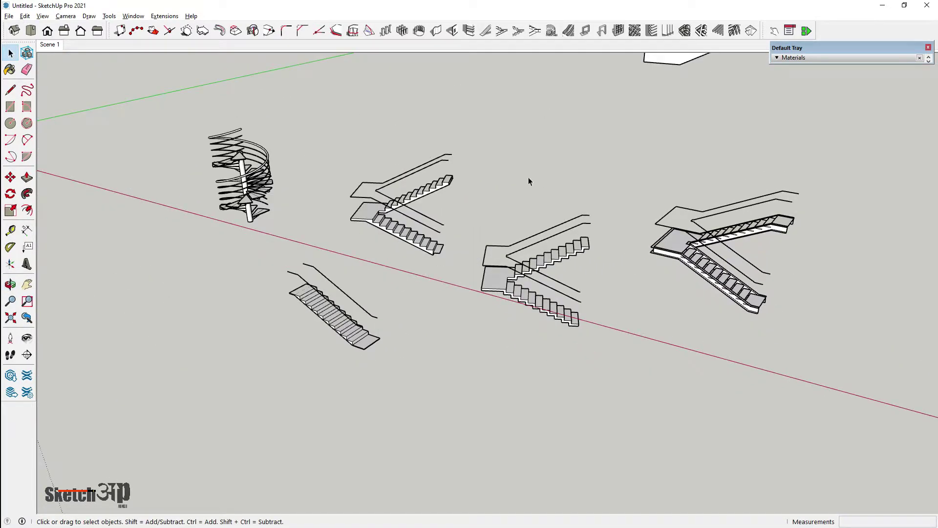
{"action": "scroll", "coordinate": [581, 241], "scroll_direction": "up", "scroll_amount": 1}
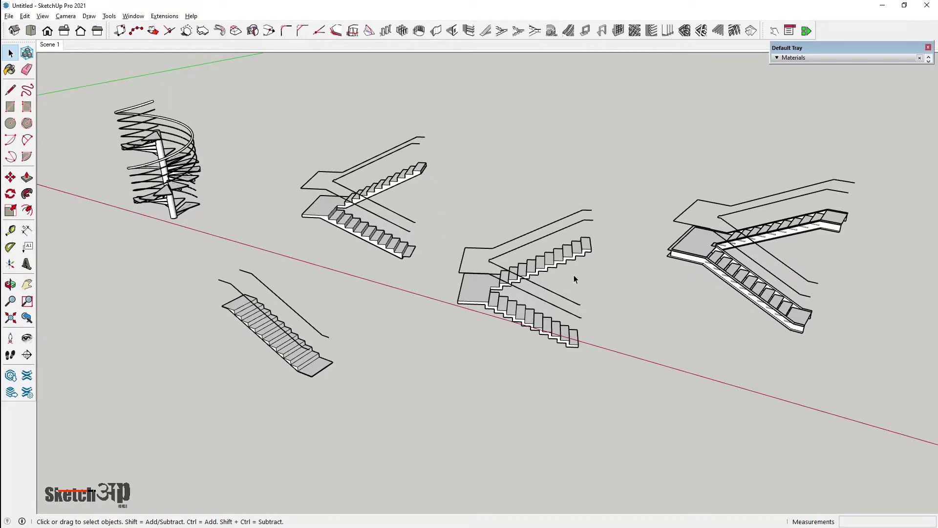
{"action": "scroll", "coordinate": [574, 274], "scroll_direction": "down", "scroll_amount": 2}
{"action": "scroll", "coordinate": [468, 257], "scroll_direction": "down", "scroll_amount": 2}
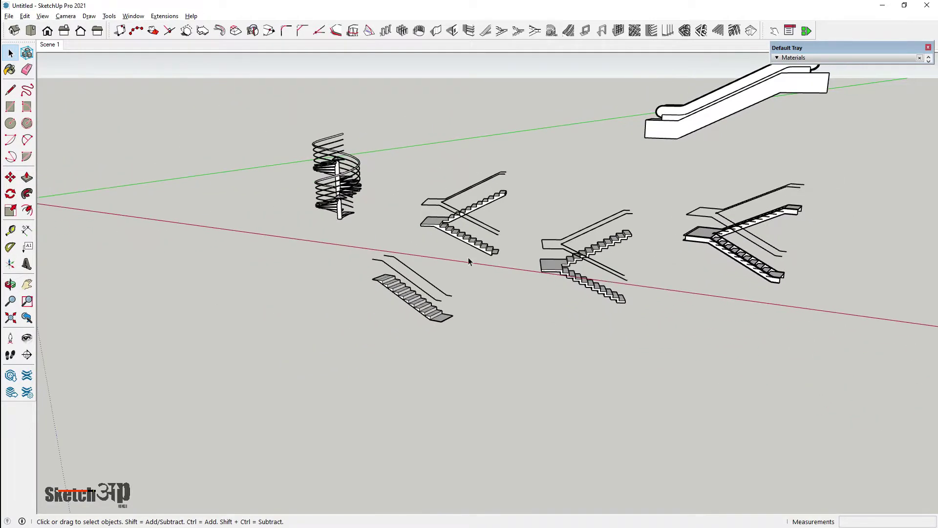
{"action": "scroll", "coordinate": [781, 222], "scroll_direction": "up", "scroll_amount": 2}
{"action": "scroll", "coordinate": [762, 222], "scroll_direction": "up", "scroll_amount": 2}
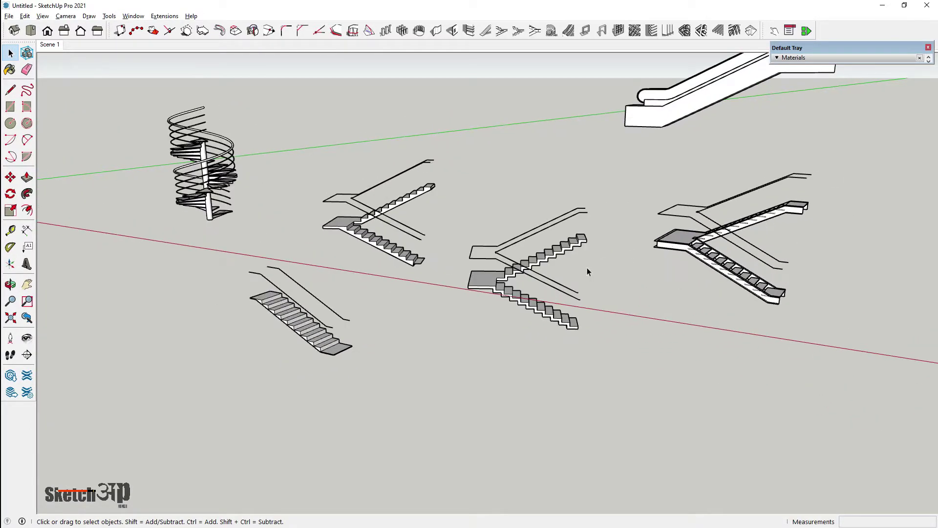
{"action": "middle_click_drag", "start_coordinate": [586, 268], "coordinate": [660, 229]}
{"action": "scroll", "coordinate": [293, 315], "scroll_direction": "up", "scroll_amount": 2}
{"action": "scroll", "coordinate": [294, 315], "scroll_direction": "up", "scroll_amount": 3}
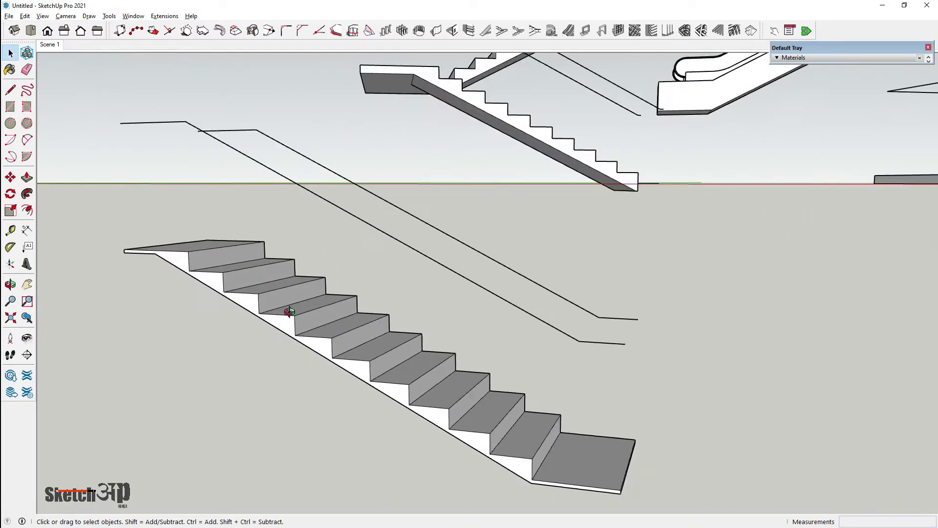
{"action": "scroll", "coordinate": [386, 337], "scroll_direction": "down", "scroll_amount": 1}
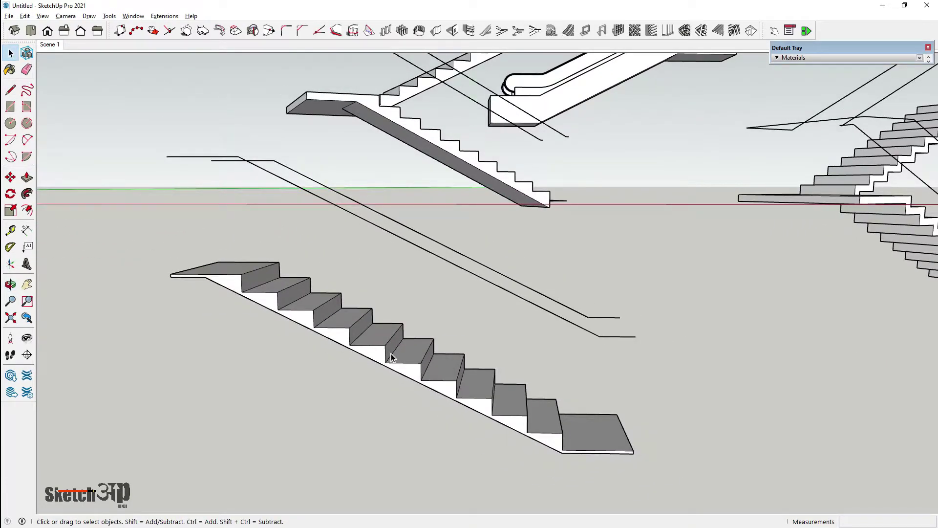
{"action": "mouse_move", "coordinate": [391, 357]}
{"action": "middle_mouse_down"}
{"action": "mouse_move", "coordinate": [469, 285]}
{"action": "mouse_move", "coordinate": [387, 327]}
{"action": "middle_mouse_up"}
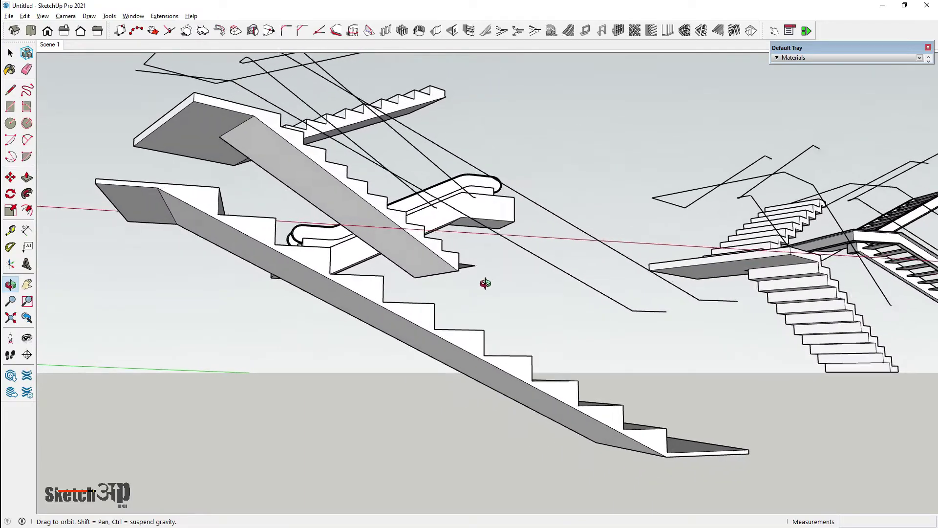
{"action": "scroll", "coordinate": [387, 326], "scroll_direction": "down", "scroll_amount": 1}
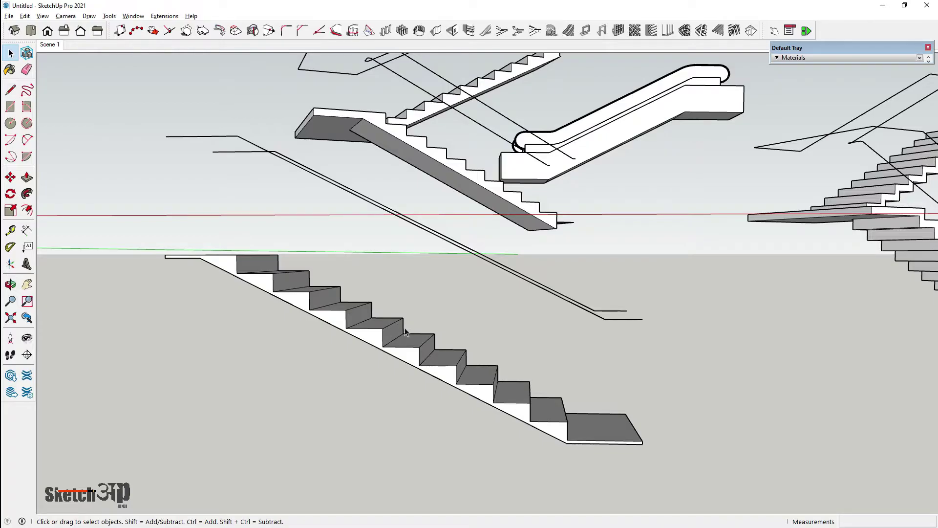
{"action": "middle_click_drag", "start_coordinate": [402, 349], "coordinate": [447, 339]}
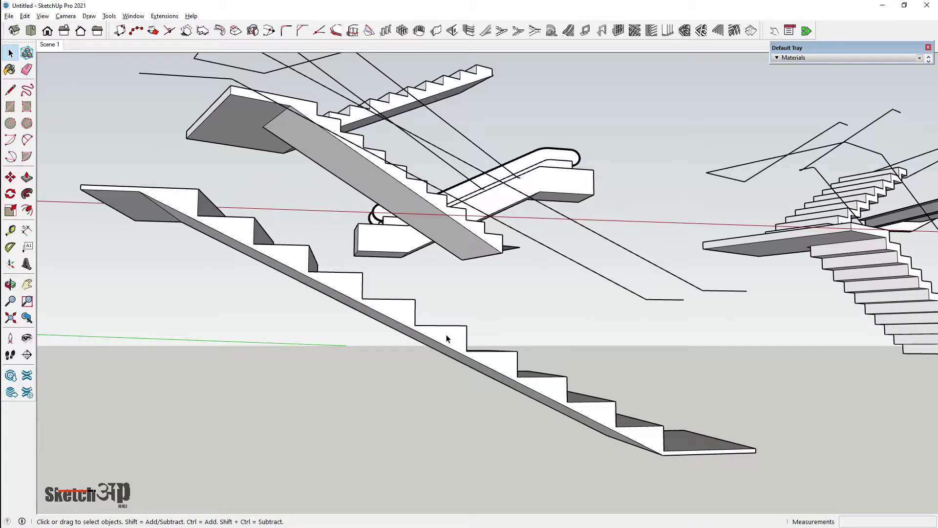
{"action": "mouse_move", "coordinate": [446, 338]}
{"action": "middle_mouse_down"}
{"action": "mouse_move", "coordinate": [427, 365]}
{"action": "mouse_move", "coordinate": [436, 358]}
{"action": "middle_mouse_up"}
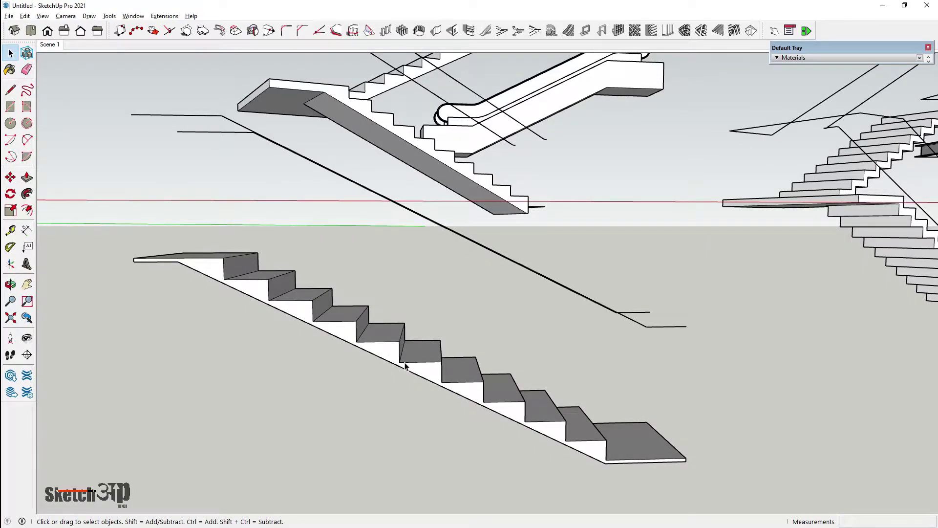
{"action": "mouse_move", "coordinate": [429, 367]}
{"action": "middle_mouse_down"}
{"action": "mouse_move", "coordinate": [496, 319]}
{"action": "mouse_move", "coordinate": [501, 349]}
{"action": "mouse_move", "coordinate": [405, 394]}
{"action": "middle_mouse_up"}
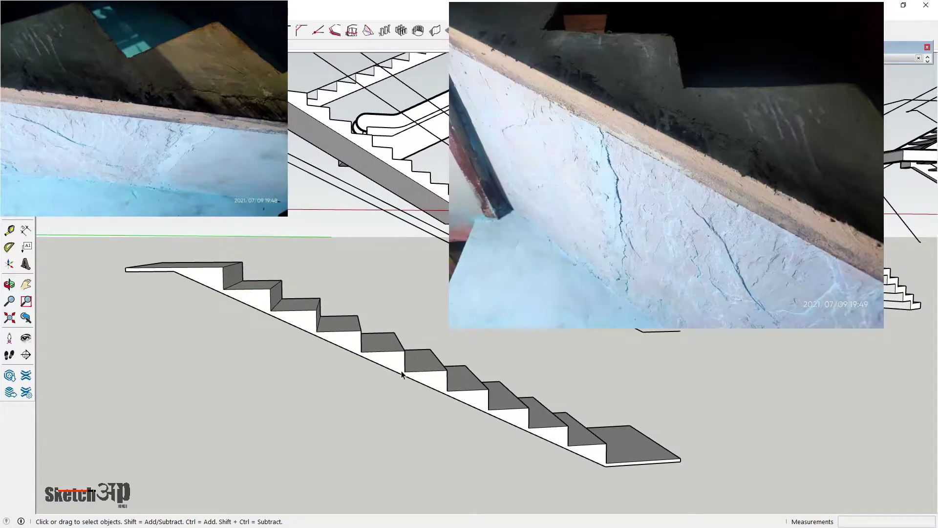
{"action": "scroll", "coordinate": [417, 371], "scroll_direction": "up", "scroll_amount": 3}
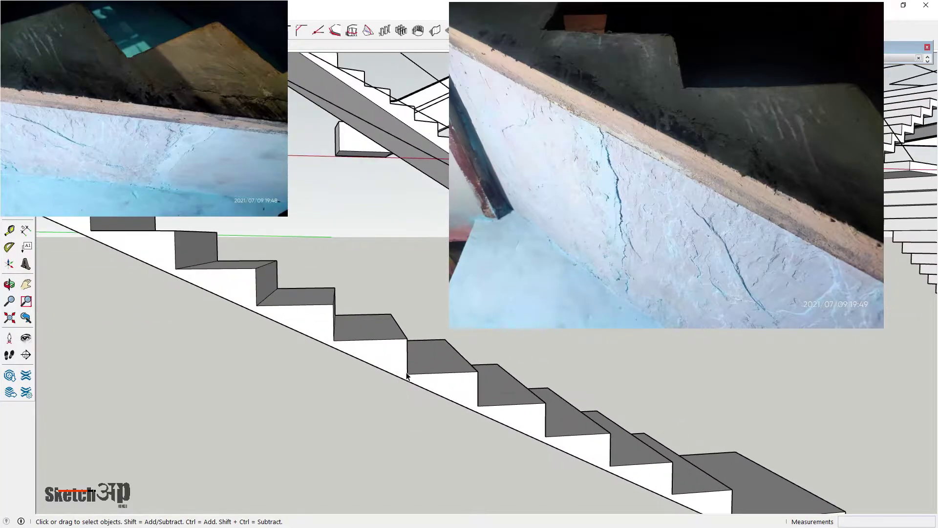
{"action": "scroll", "coordinate": [412, 379], "scroll_direction": "up", "scroll_amount": 2}
{"action": "scroll", "coordinate": [395, 364], "scroll_direction": "down", "scroll_amount": 2}
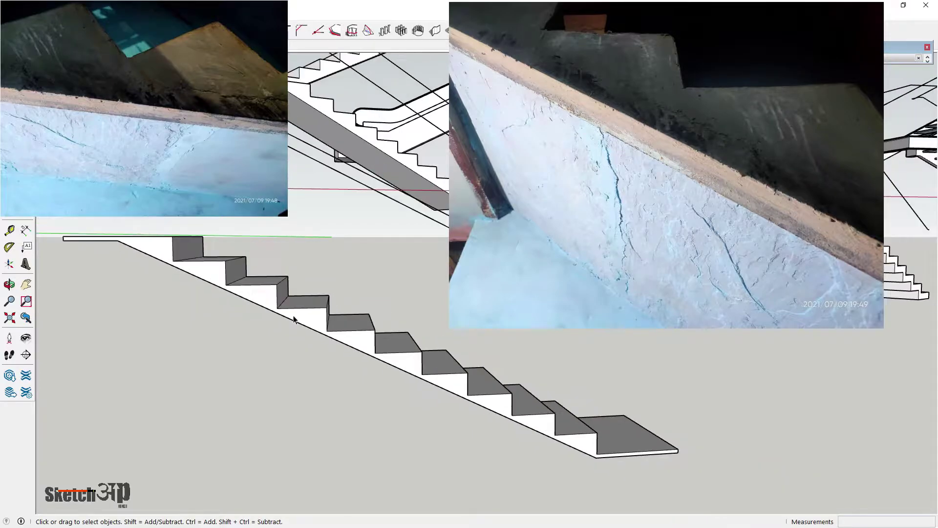
{"action": "scroll", "coordinate": [243, 291], "scroll_direction": "down", "scroll_amount": 2}
{"action": "middle_click_drag", "start_coordinate": [604, 454], "coordinate": [388, 264]}
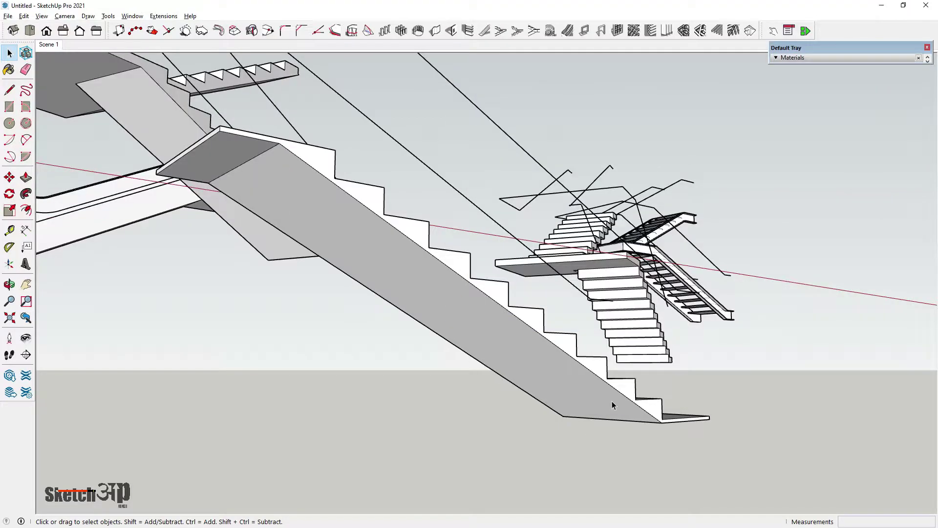
{"action": "mouse_move", "coordinate": [613, 383]}
{"action": "middle_mouse_down"}
{"action": "mouse_move", "coordinate": [433, 417]}
{"action": "mouse_move", "coordinate": [505, 457]}
{"action": "middle_mouse_up"}
{"action": "scroll", "coordinate": [239, 325], "scroll_direction": "up", "scroll_amount": 2}
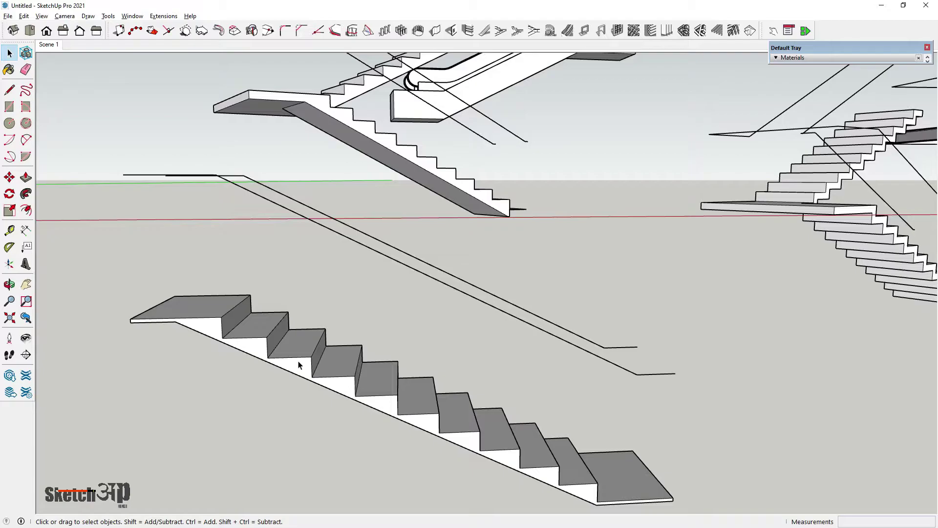
{"action": "scroll", "coordinate": [320, 369], "scroll_direction": "up", "scroll_amount": 2}
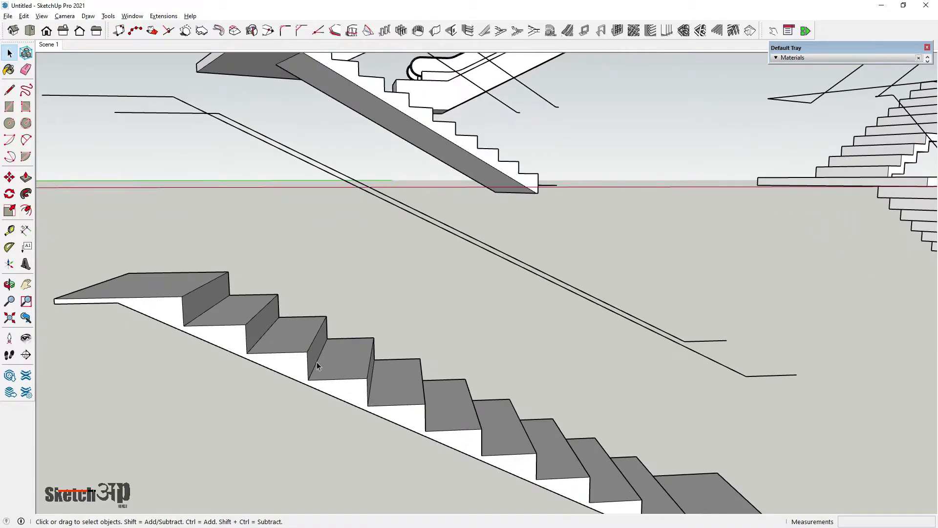
{"action": "scroll", "coordinate": [430, 388], "scroll_direction": "down", "scroll_amount": 2}
{"action": "scroll", "coordinate": [614, 480], "scroll_direction": "up", "scroll_amount": 1}
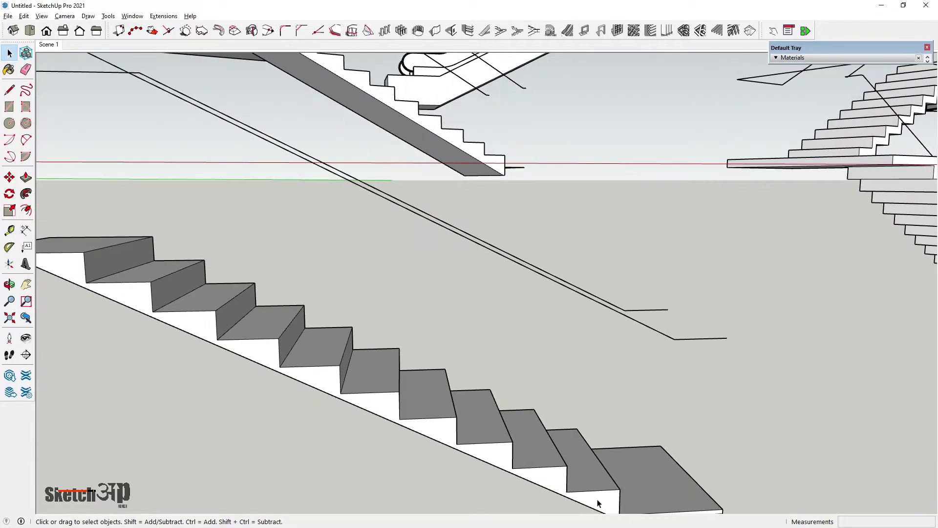
{"action": "mouse_move", "coordinate": [605, 488]}
{"action": "middle_mouse_down"}
{"action": "mouse_move", "coordinate": [543, 445]}
{"action": "mouse_move", "coordinate": [561, 435]}
{"action": "middle_mouse_up"}
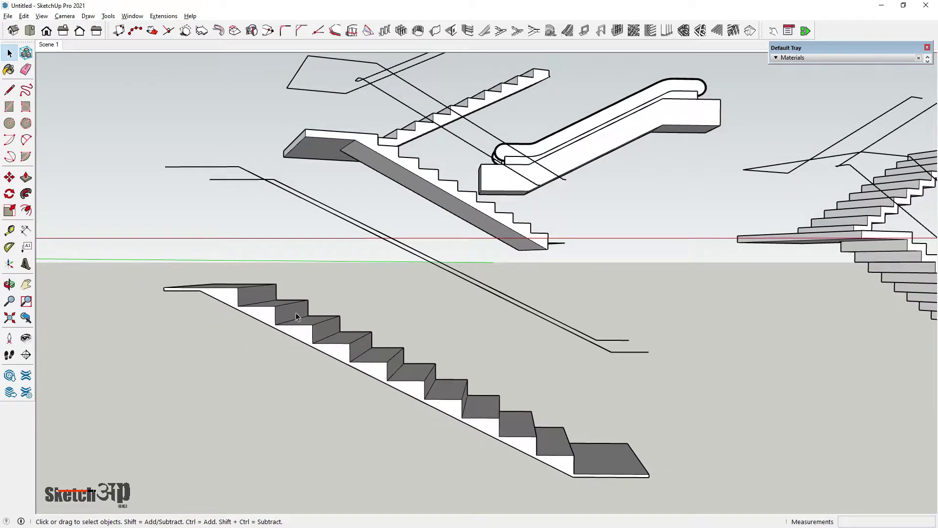
{"action": "scroll", "coordinate": [614, 469], "scroll_direction": "down", "scroll_amount": 1}
{"action": "scroll", "coordinate": [609, 461], "scroll_direction": "down", "scroll_amount": 2}
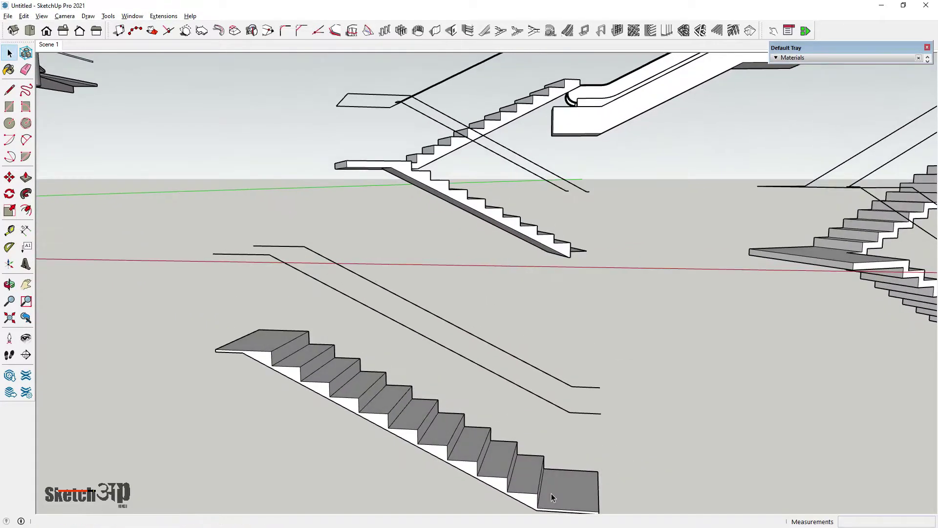
{"action": "scroll", "coordinate": [551, 493], "scroll_direction": "down", "scroll_amount": 2}
{"action": "scroll", "coordinate": [542, 486], "scroll_direction": "down", "scroll_amount": 1}
{"action": "scroll", "coordinate": [534, 477], "scroll_direction": "down", "scroll_amount": 2}
{"action": "scroll", "coordinate": [505, 394], "scroll_direction": "down", "scroll_amount": 1}
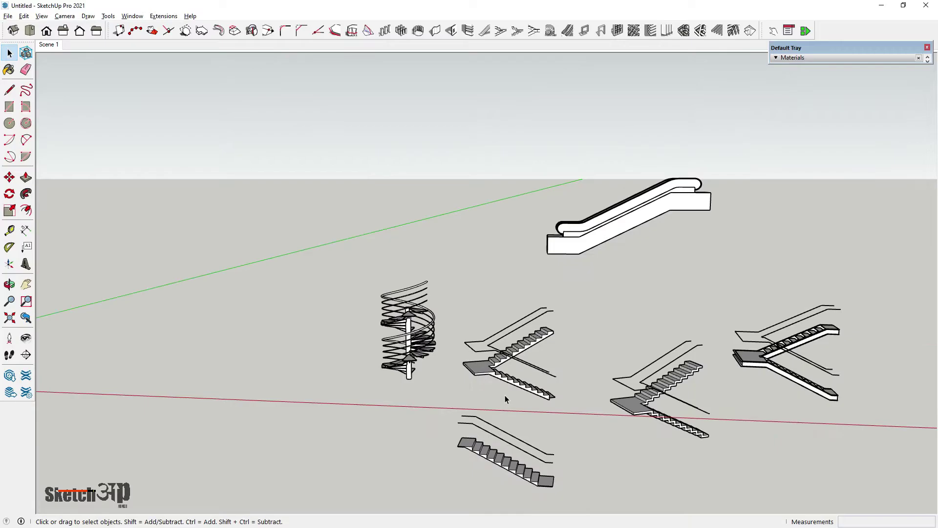
{"action": "scroll", "coordinate": [490, 341], "scroll_direction": "up", "scroll_amount": 2}
{"action": "scroll", "coordinate": [490, 340], "scroll_direction": "up", "scroll_amount": 3}
{"action": "mouse_move", "coordinate": [490, 341]}
{"action": "middle_mouse_down"}
{"action": "mouse_move", "coordinate": [409, 345]}
{"action": "mouse_move", "coordinate": [383, 379]}
{"action": "mouse_move", "coordinate": [465, 434]}
{"action": "middle_mouse_up"}
{"action": "scroll", "coordinate": [383, 379], "scroll_direction": "down", "scroll_amount": 2}
{"action": "scroll", "coordinate": [383, 380], "scroll_direction": "up", "scroll_amount": 2}
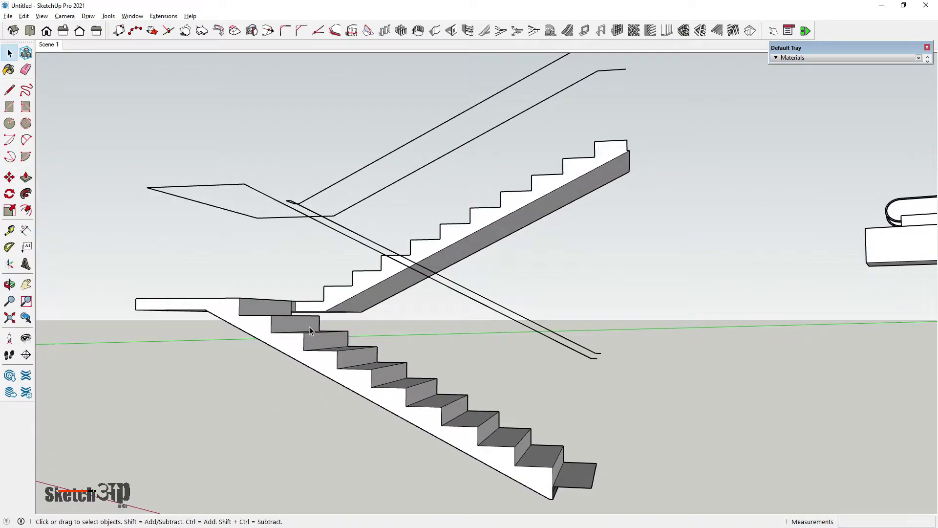
{"action": "mouse_move", "coordinate": [377, 391]}
{"action": "middle_mouse_down"}
{"action": "mouse_move", "coordinate": [470, 349]}
{"action": "mouse_move", "coordinate": [324, 328]}
{"action": "middle_mouse_up"}
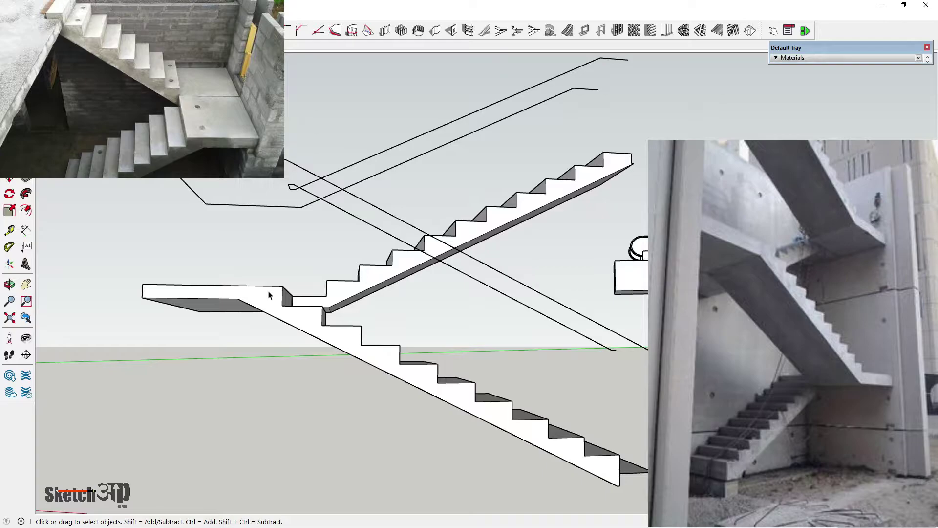
{"action": "mouse_move", "coordinate": [271, 296]}
{"action": "middle_mouse_down"}
{"action": "mouse_move", "coordinate": [373, 425]}
{"action": "mouse_move", "coordinate": [398, 407]}
{"action": "middle_mouse_up"}
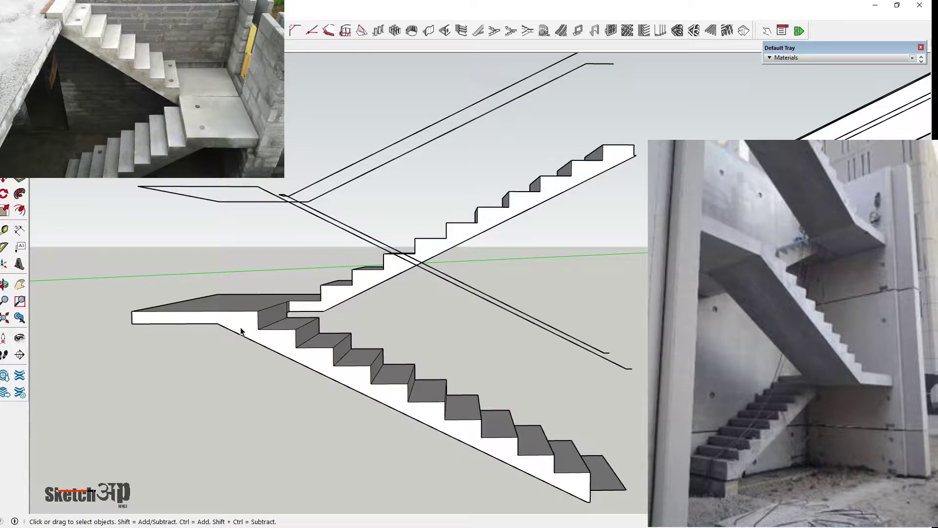
{"action": "middle_click_drag", "start_coordinate": [219, 314], "coordinate": [420, 429]}
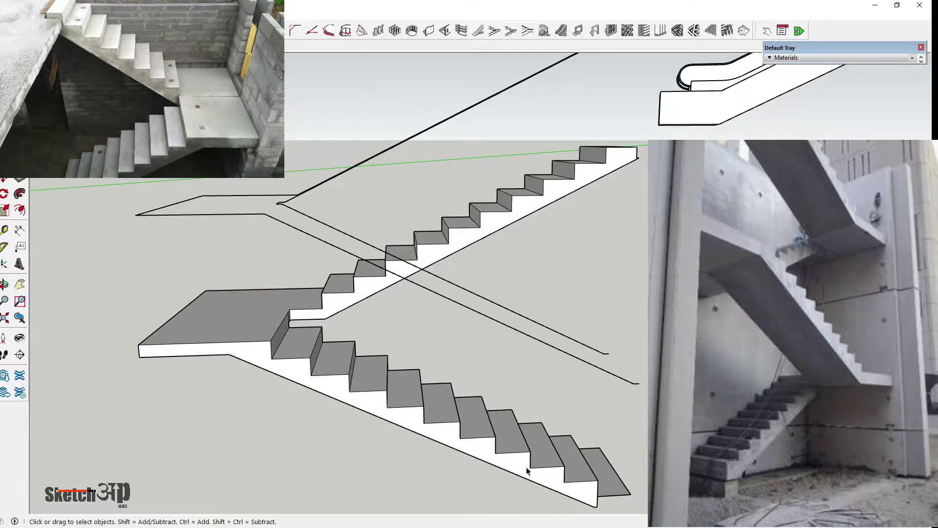
{"action": "scroll", "coordinate": [279, 339], "scroll_direction": "up", "scroll_amount": 2}
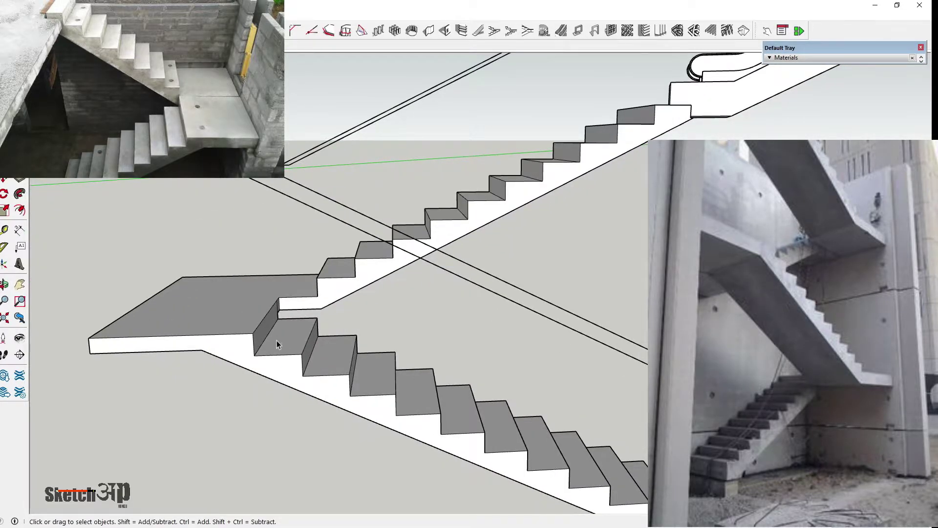
{"action": "scroll", "coordinate": [276, 340], "scroll_direction": "down", "scroll_amount": 2}
{"action": "scroll", "coordinate": [272, 327], "scroll_direction": "down", "scroll_amount": 1}
{"action": "scroll", "coordinate": [272, 326], "scroll_direction": "down", "scroll_amount": 2}
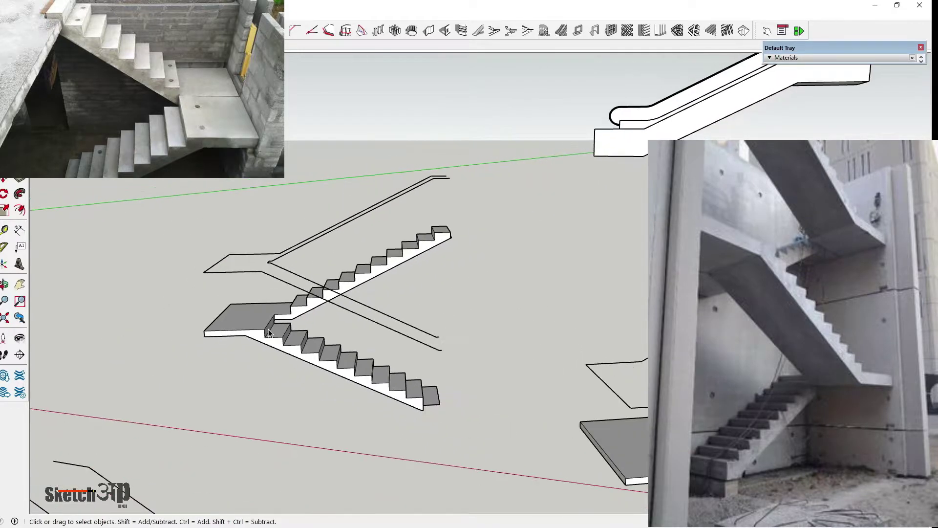
{"action": "scroll", "coordinate": [271, 332], "scroll_direction": "down", "scroll_amount": 2}
{"action": "scroll", "coordinate": [270, 337], "scroll_direction": "up", "scroll_amount": 2}
{"action": "scroll", "coordinate": [269, 343], "scroll_direction": "up", "scroll_amount": 2}
{"action": "scroll", "coordinate": [269, 343], "scroll_direction": "up", "scroll_amount": 2}
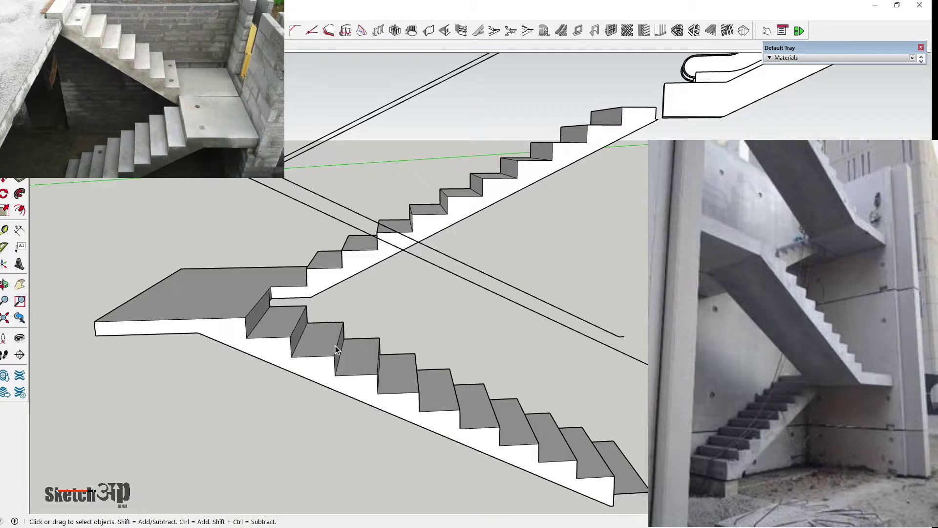
{"action": "middle_click_drag", "start_coordinate": [508, 443], "coordinate": [517, 438]}
{"action": "mouse_move", "coordinate": [427, 379]}
{"action": "middle_mouse_down"}
{"action": "mouse_move", "coordinate": [421, 391]}
{"action": "mouse_move", "coordinate": [440, 367]}
{"action": "mouse_move", "coordinate": [456, 383]}
{"action": "middle_mouse_up"}
{"action": "scroll", "coordinate": [351, 362], "scroll_direction": "up", "scroll_amount": 3}
{"action": "scroll", "coordinate": [408, 381], "scroll_direction": "up", "scroll_amount": 2}
{"action": "scroll", "coordinate": [408, 381], "scroll_direction": "down", "scroll_amount": 3}
{"action": "scroll", "coordinate": [424, 404], "scroll_direction": "up", "scroll_amount": 3}
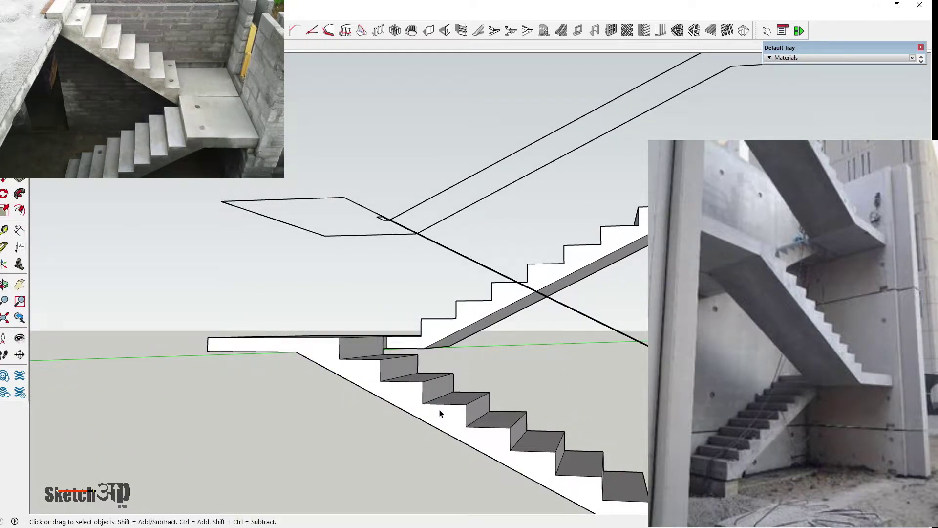
{"action": "scroll", "coordinate": [440, 411], "scroll_direction": "down", "scroll_amount": 2}
{"action": "scroll", "coordinate": [457, 416], "scroll_direction": "up", "scroll_amount": 1}
{"action": "scroll", "coordinate": [465, 425], "scroll_direction": "down", "scroll_amount": 1}
{"action": "scroll", "coordinate": [459, 415], "scroll_direction": "down", "scroll_amount": 2}
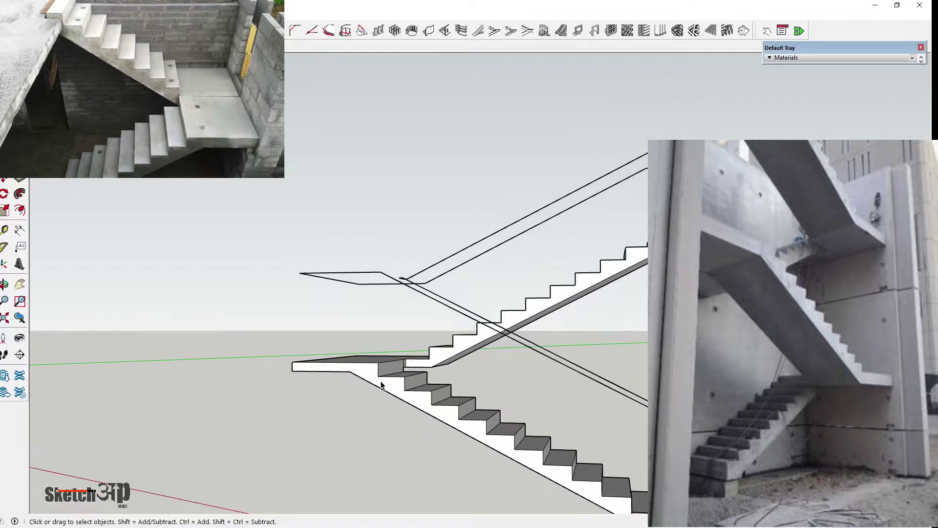
{"action": "scroll", "coordinate": [489, 425], "scroll_direction": "down", "scroll_amount": 2}
{"action": "scroll", "coordinate": [538, 439], "scroll_direction": "down", "scroll_amount": 1}
{"action": "scroll", "coordinate": [562, 449], "scroll_direction": "up", "scroll_amount": 1}
{"action": "scroll", "coordinate": [562, 447], "scroll_direction": "up", "scroll_amount": 2}
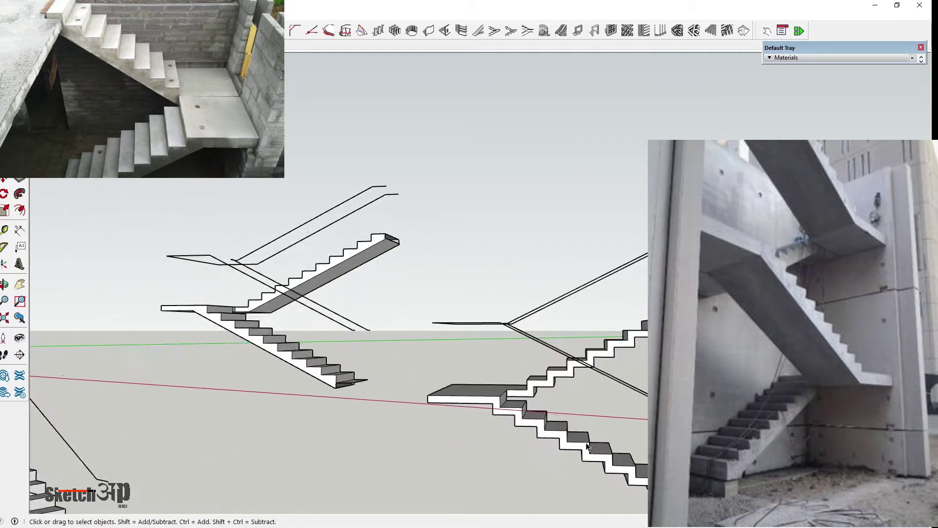
{"action": "scroll", "coordinate": [537, 442], "scroll_direction": "up", "scroll_amount": 2}
{"action": "scroll", "coordinate": [513, 437], "scroll_direction": "up", "scroll_amount": 2}
{"action": "middle_click_drag", "start_coordinate": [506, 435], "coordinate": [376, 388]}
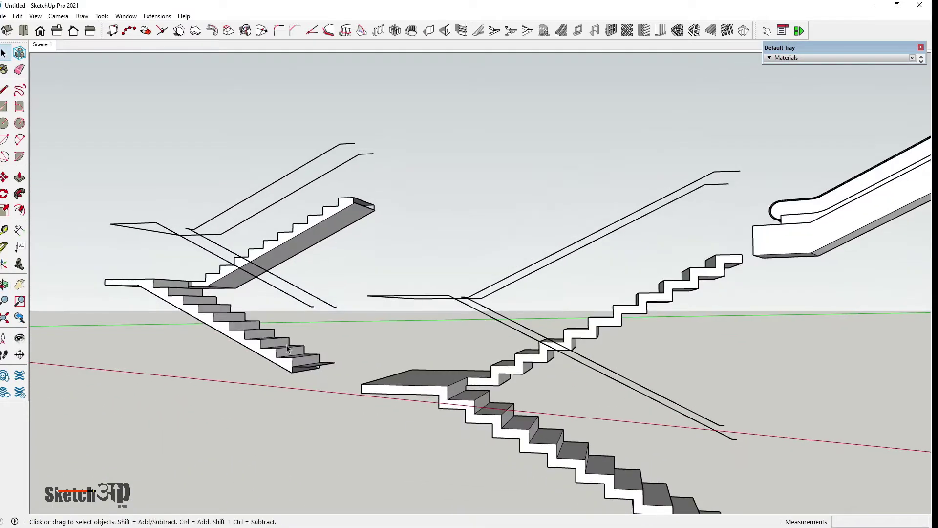
{"action": "middle_click_drag", "start_coordinate": [484, 421], "coordinate": [377, 379]}
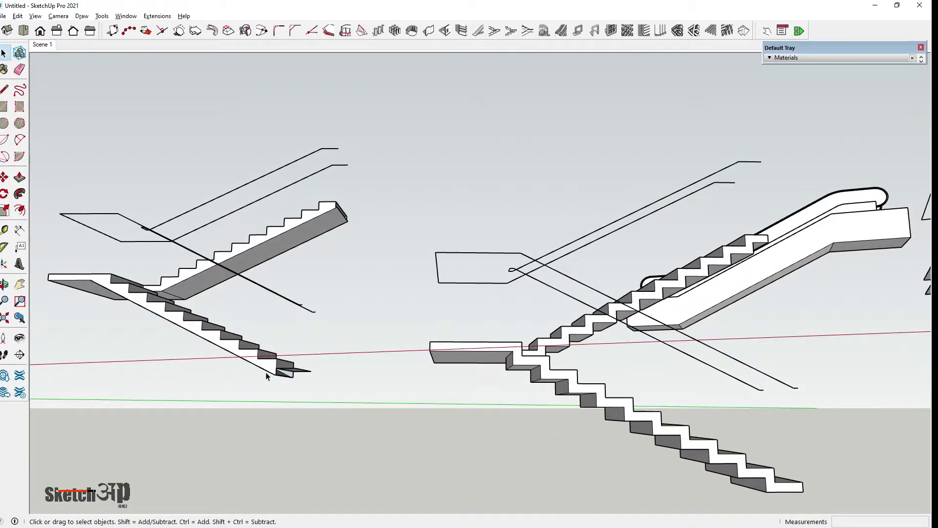
{"action": "mouse_move", "coordinate": [743, 488]}
{"action": "middle_mouse_down"}
{"action": "mouse_move", "coordinate": [613, 150]}
{"action": "mouse_move", "coordinate": [457, 474]}
{"action": "mouse_move", "coordinate": [402, 193]}
{"action": "mouse_move", "coordinate": [477, 194]}
{"action": "mouse_move", "coordinate": [187, 141]}
{"action": "mouse_move", "coordinate": [520, 247]}
{"action": "mouse_move", "coordinate": [502, 195]}
{"action": "mouse_move", "coordinate": [475, 175]}
{"action": "mouse_move", "coordinate": [499, 309]}
{"action": "mouse_move", "coordinate": [406, 420]}
{"action": "mouse_move", "coordinate": [417, 457]}
{"action": "mouse_move", "coordinate": [533, 345]}
{"action": "mouse_move", "coordinate": [524, 458]}
{"action": "middle_mouse_up"}
{"action": "scroll", "coordinate": [475, 175], "scroll_direction": "up", "scroll_amount": 2}
{"action": "scroll", "coordinate": [498, 310], "scroll_direction": "down", "scroll_amount": 3}
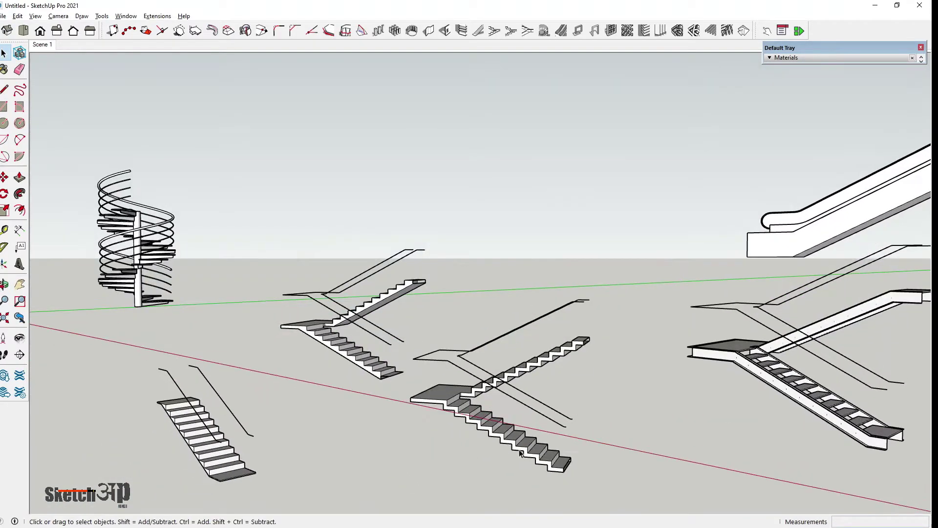
{"action": "scroll", "coordinate": [523, 458], "scroll_direction": "up", "scroll_amount": 3}
{"action": "scroll", "coordinate": [524, 459], "scroll_direction": "up", "scroll_amount": 3}
{"action": "mouse_move", "coordinate": [471, 422]}
{"action": "middle_mouse_down"}
{"action": "mouse_move", "coordinate": [484, 386]}
{"action": "mouse_move", "coordinate": [430, 352]}
{"action": "mouse_move", "coordinate": [399, 384]}
{"action": "middle_mouse_up"}
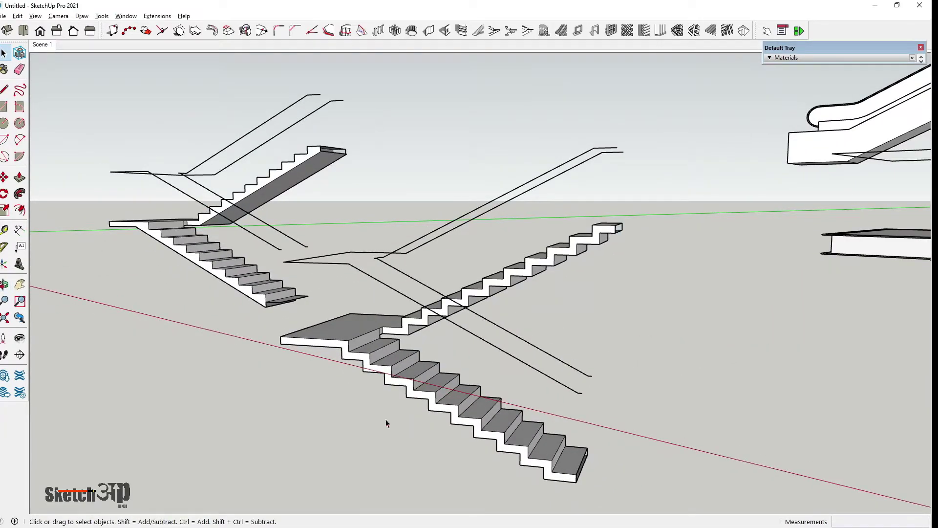
{"action": "scroll", "coordinate": [477, 397], "scroll_direction": "up", "scroll_amount": 3}
{"action": "mouse_move", "coordinate": [477, 398]}
{"action": "middle_mouse_down"}
{"action": "mouse_move", "coordinate": [549, 382]}
{"action": "mouse_move", "coordinate": [514, 391]}
{"action": "middle_mouse_up"}
{"action": "scroll", "coordinate": [514, 391], "scroll_direction": "up", "scroll_amount": 1}
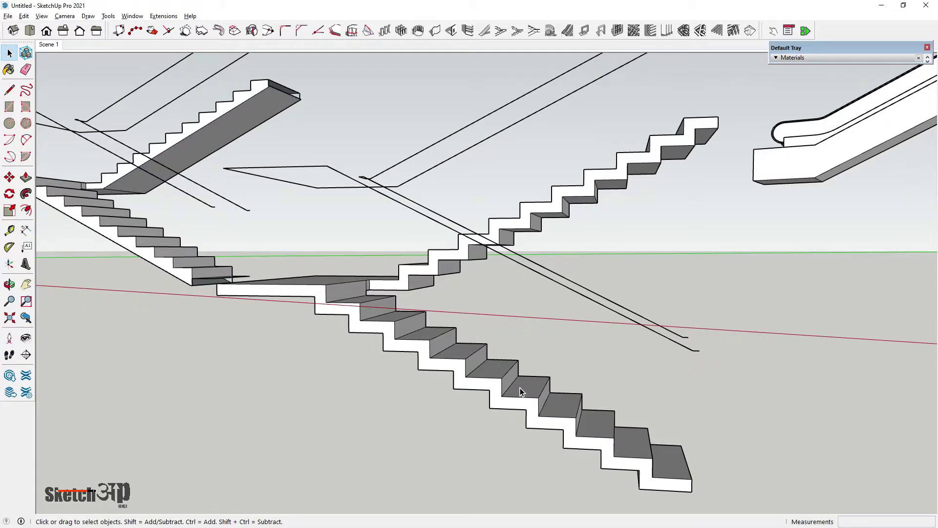
{"action": "scroll", "coordinate": [523, 403], "scroll_direction": "down", "scroll_amount": 2}
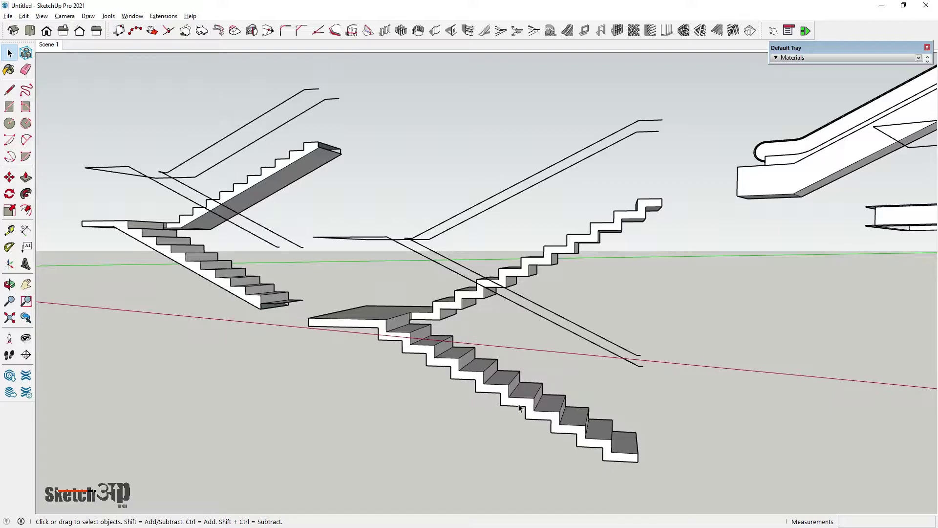
{"action": "mouse_move", "coordinate": [521, 409]}
{"action": "middle_mouse_down"}
{"action": "mouse_move", "coordinate": [568, 378]}
{"action": "mouse_move", "coordinate": [503, 378]}
{"action": "mouse_move", "coordinate": [532, 419]}
{"action": "middle_mouse_up"}
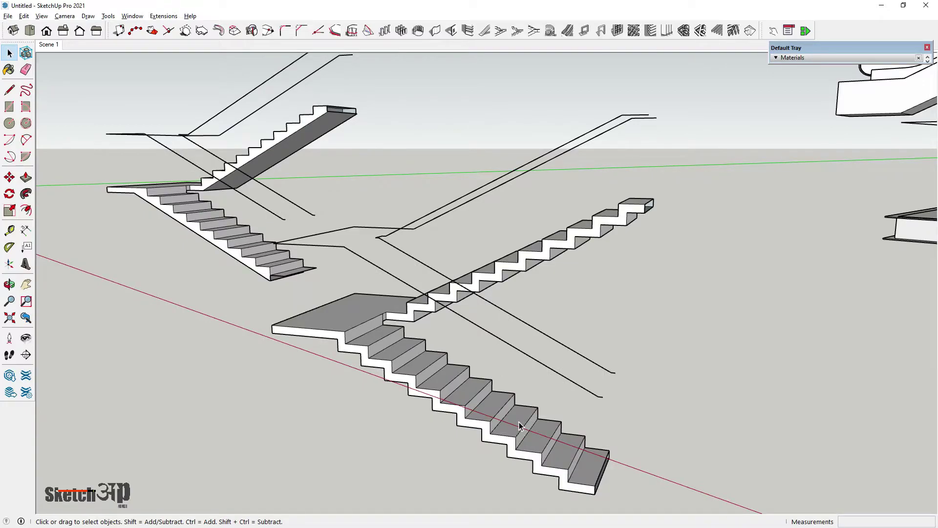
{"action": "middle_click_drag", "start_coordinate": [519, 421], "coordinate": [458, 365]}
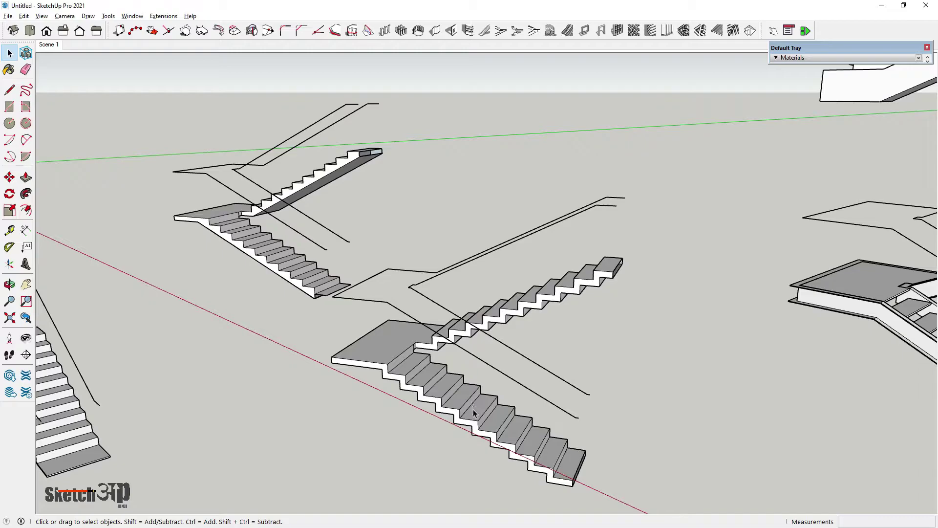
{"action": "scroll", "coordinate": [473, 409], "scroll_direction": "up", "scroll_amount": 3}
{"action": "middle_click_drag", "start_coordinate": [479, 430], "coordinate": [483, 399]}
{"action": "mouse_move", "coordinate": [405, 286]}
{"action": "middle_mouse_down"}
{"action": "mouse_move", "coordinate": [439, 385]}
{"action": "mouse_move", "coordinate": [471, 442]}
{"action": "middle_mouse_up"}
{"action": "scroll", "coordinate": [438, 385], "scroll_direction": "down", "scroll_amount": 3}
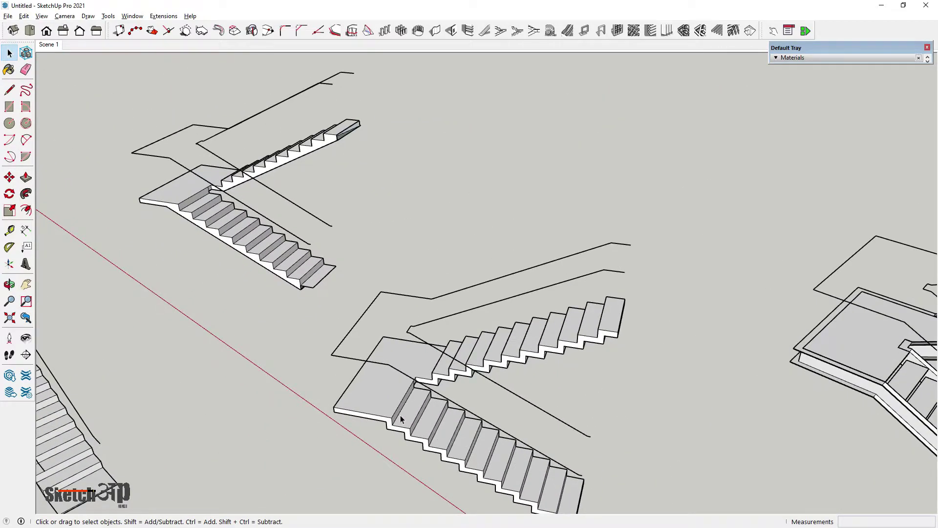
{"action": "middle_click_drag", "start_coordinate": [392, 394], "coordinate": [564, 351]}
{"action": "scroll", "coordinate": [645, 317], "scroll_direction": "down", "scroll_amount": 1}
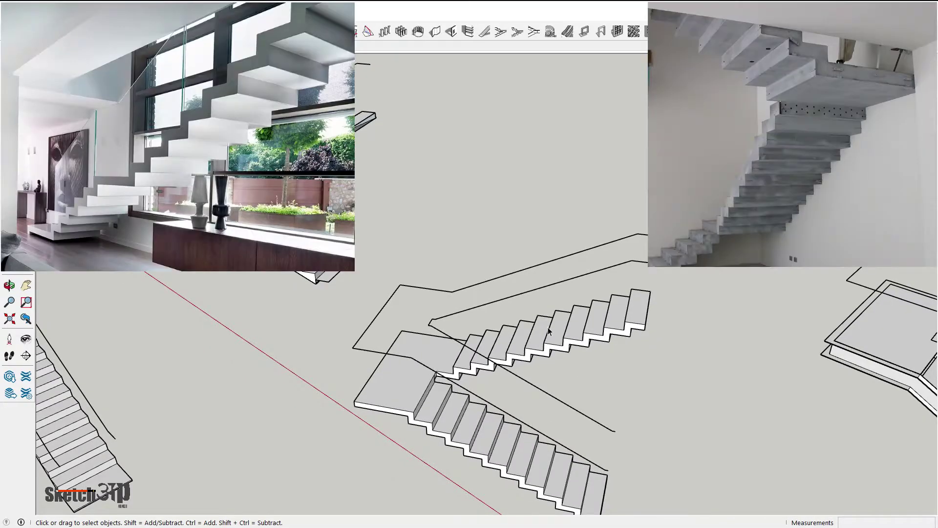
{"action": "mouse_move", "coordinate": [621, 409]}
{"action": "middle_mouse_down"}
{"action": "mouse_move", "coordinate": [605, 437]}
{"action": "mouse_move", "coordinate": [627, 391]}
{"action": "middle_mouse_up"}
{"action": "middle_click_drag", "start_coordinate": [561, 408], "coordinate": [510, 379]}
{"action": "scroll", "coordinate": [511, 378], "scroll_direction": "up", "scroll_amount": 2}
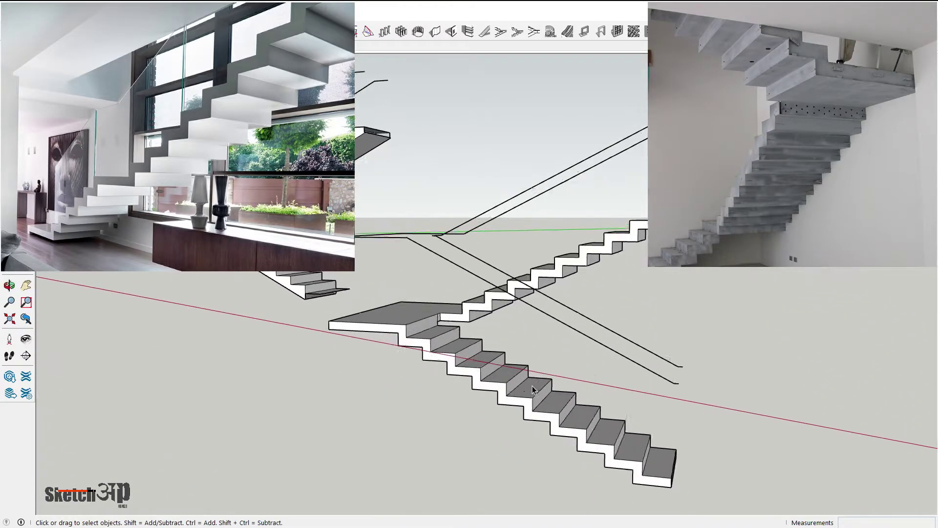
{"action": "scroll", "coordinate": [535, 395], "scroll_direction": "up", "scroll_amount": 2}
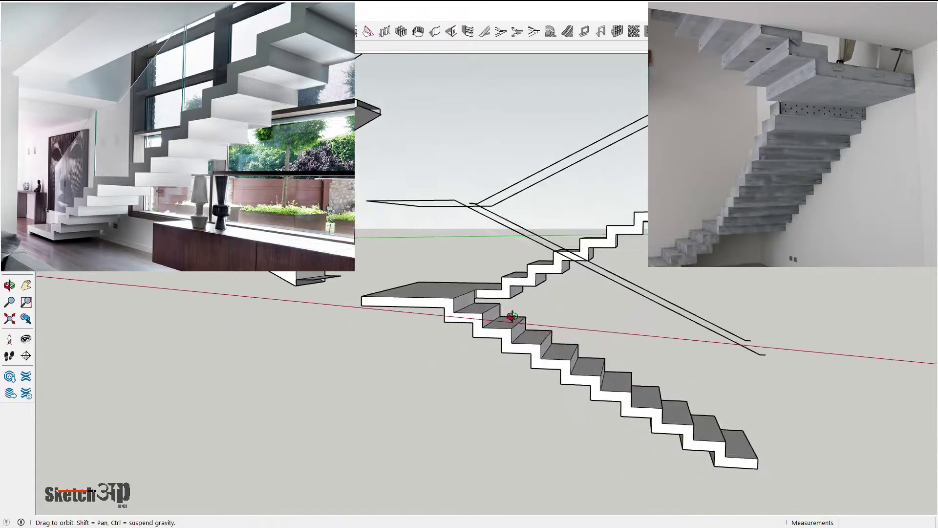
{"action": "mouse_move", "coordinate": [496, 296]}
{"action": "middle_mouse_down"}
{"action": "mouse_move", "coordinate": [478, 339]}
{"action": "mouse_move", "coordinate": [365, 379]}
{"action": "middle_mouse_up"}
{"action": "scroll", "coordinate": [348, 382], "scroll_direction": "down", "scroll_amount": 2}
{"action": "scroll", "coordinate": [348, 382], "scroll_direction": "down", "scroll_amount": 2}
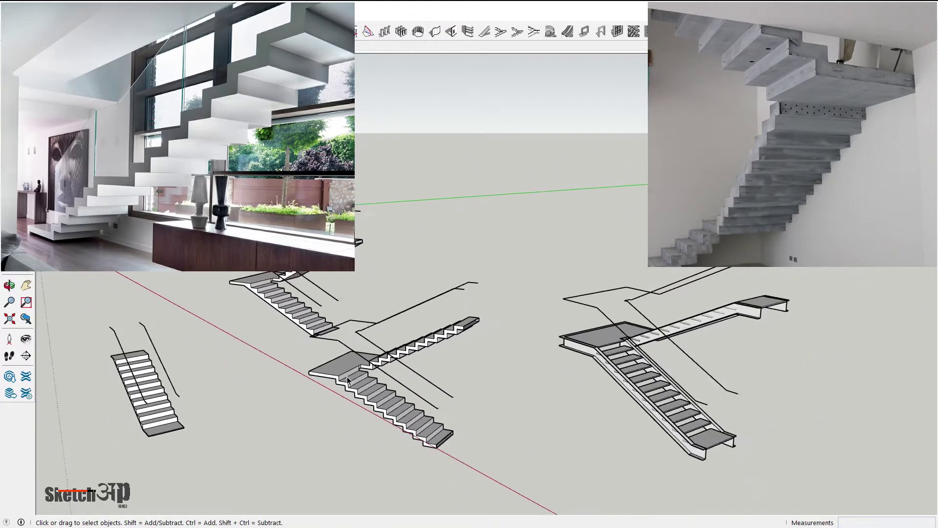
{"action": "scroll", "coordinate": [415, 384], "scroll_direction": "down", "scroll_amount": 2}
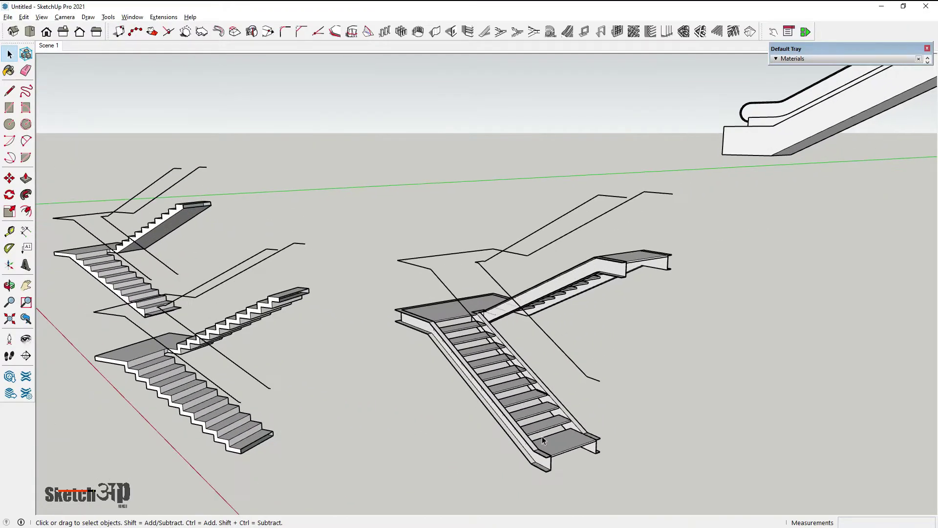
{"action": "middle_click_drag", "start_coordinate": [542, 439], "coordinate": [600, 419]}
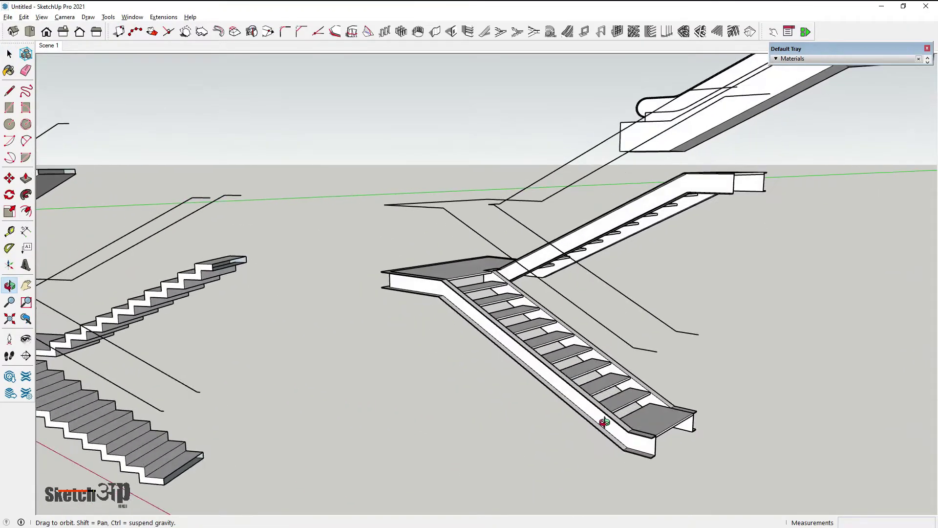
{"action": "scroll", "coordinate": [603, 415], "scroll_direction": "up", "scroll_amount": 2}
{"action": "scroll", "coordinate": [611, 408], "scroll_direction": "up", "scroll_amount": 2}
{"action": "scroll", "coordinate": [614, 405], "scroll_direction": "down", "scroll_amount": 3}
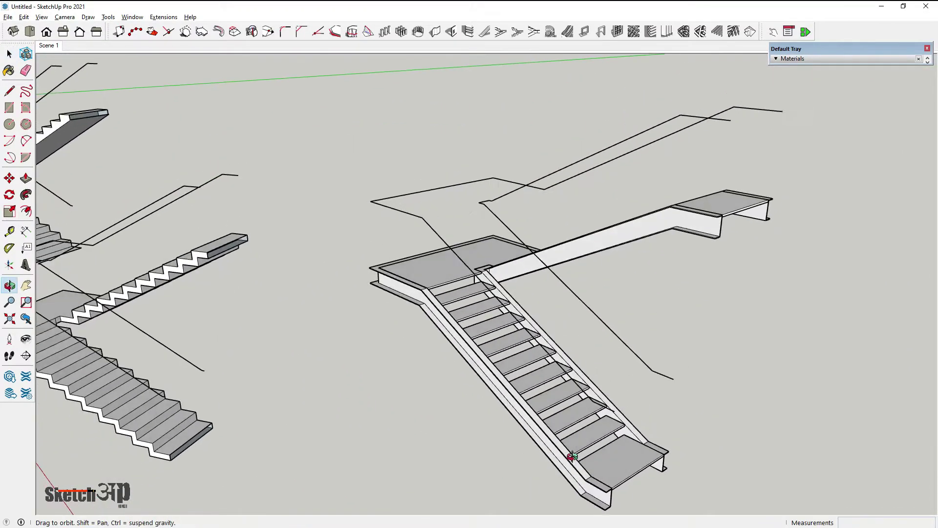
{"action": "scroll", "coordinate": [541, 357], "scroll_direction": "down", "scroll_amount": 1}
{"action": "scroll", "coordinate": [397, 332], "scroll_direction": "down", "scroll_amount": 3}
{"action": "middle_click_drag", "start_coordinate": [397, 332], "coordinate": [342, 327]}
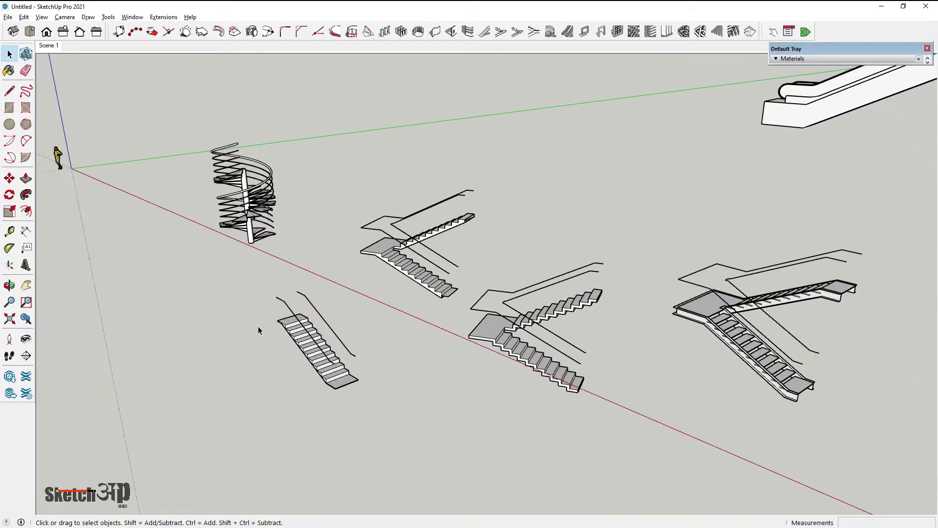
{"action": "scroll", "coordinate": [338, 325], "scroll_direction": "up", "scroll_amount": 3}
{"action": "scroll", "coordinate": [338, 325], "scroll_direction": "down", "scroll_amount": 3}
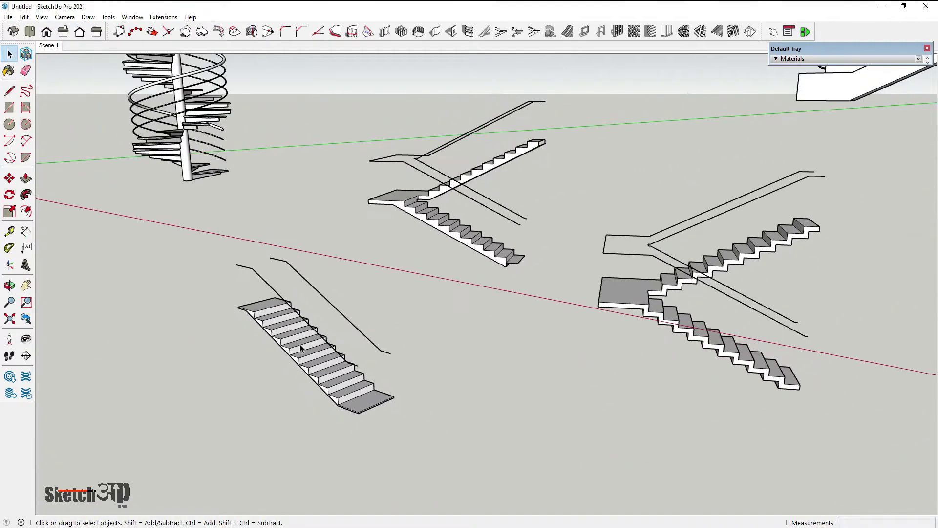
{"action": "scroll", "coordinate": [387, 279], "scroll_direction": "down", "scroll_amount": 1}
{"action": "scroll", "coordinate": [428, 245], "scroll_direction": "up", "scroll_amount": 3}
{"action": "scroll", "coordinate": [428, 246], "scroll_direction": "up", "scroll_amount": 2}
{"action": "scroll", "coordinate": [390, 264], "scroll_direction": "up", "scroll_amount": 1}
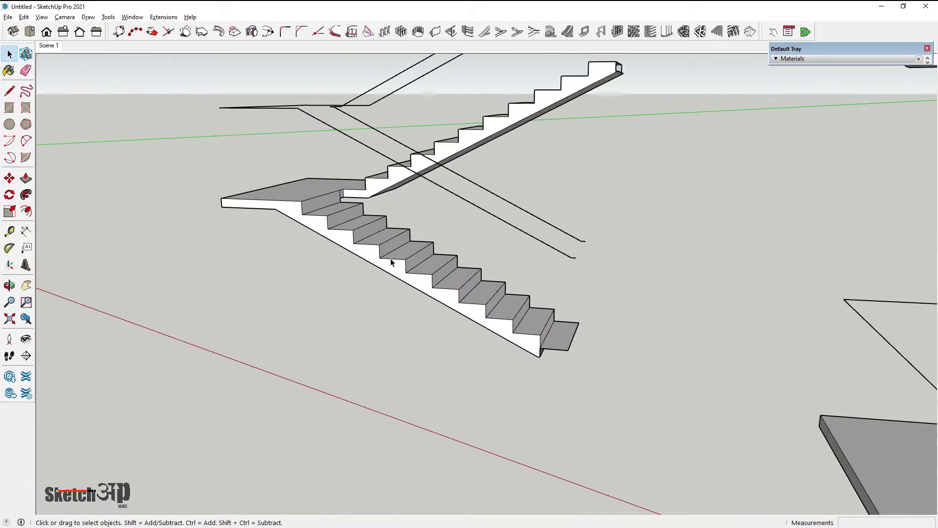
{"action": "scroll", "coordinate": [342, 219], "scroll_direction": "down", "scroll_amount": 3}
{"action": "middle_click_drag", "start_coordinate": [342, 218], "coordinate": [388, 252]}
{"action": "scroll", "coordinate": [389, 251], "scroll_direction": "down", "scroll_amount": 1}
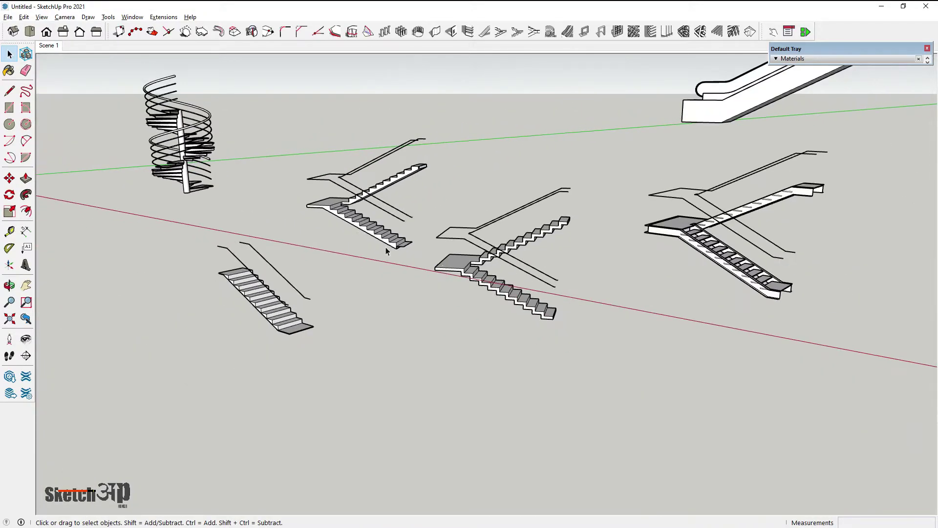
{"action": "scroll", "coordinate": [494, 283], "scroll_direction": "up", "scroll_amount": 3}
{"action": "scroll", "coordinate": [494, 287], "scroll_direction": "up", "scroll_amount": 2}
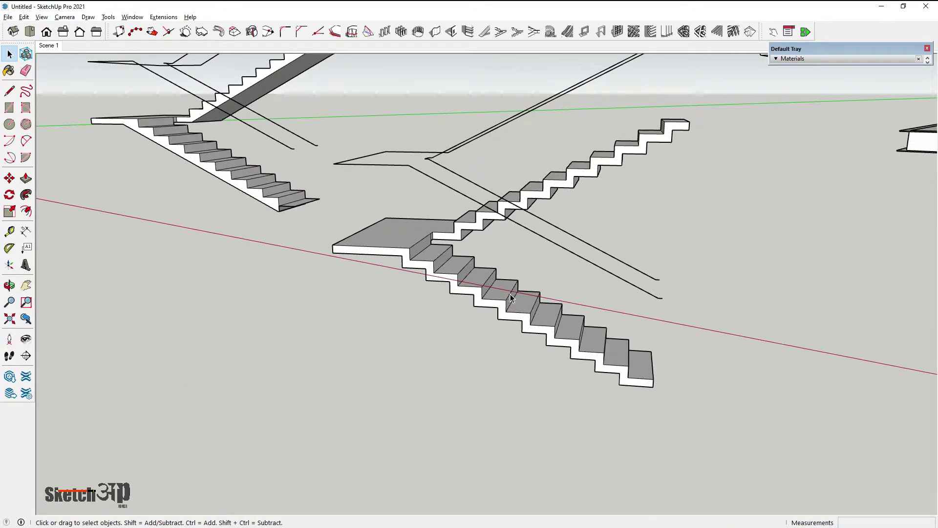
{"action": "scroll", "coordinate": [510, 303], "scroll_direction": "up", "scroll_amount": 2}
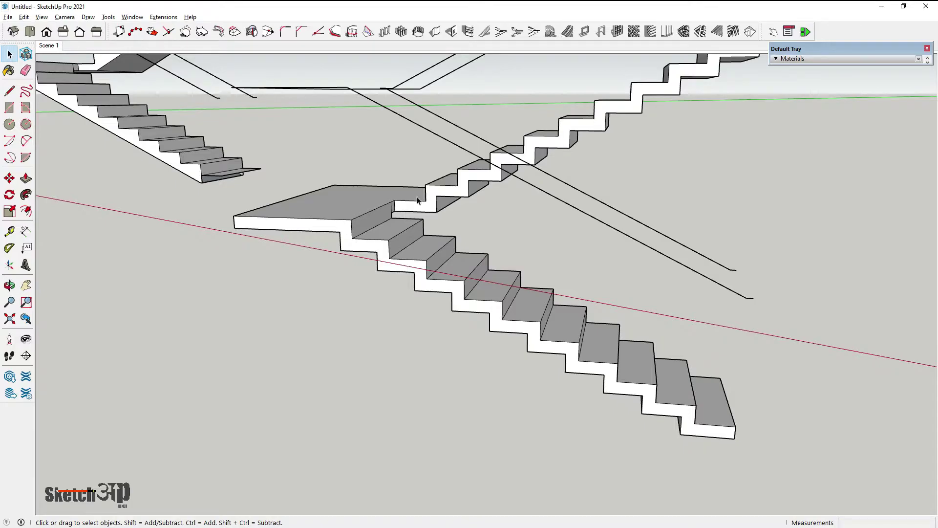
{"action": "scroll", "coordinate": [582, 168], "scroll_direction": "down", "scroll_amount": 3}
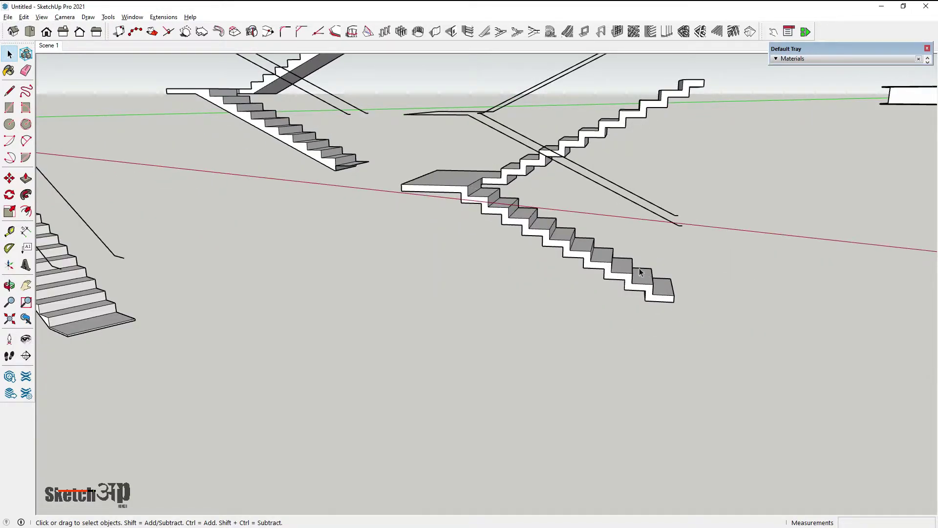
{"action": "scroll", "coordinate": [503, 192], "scroll_direction": "up", "scroll_amount": 2}
{"action": "scroll", "coordinate": [503, 192], "scroll_direction": "up", "scroll_amount": 1}
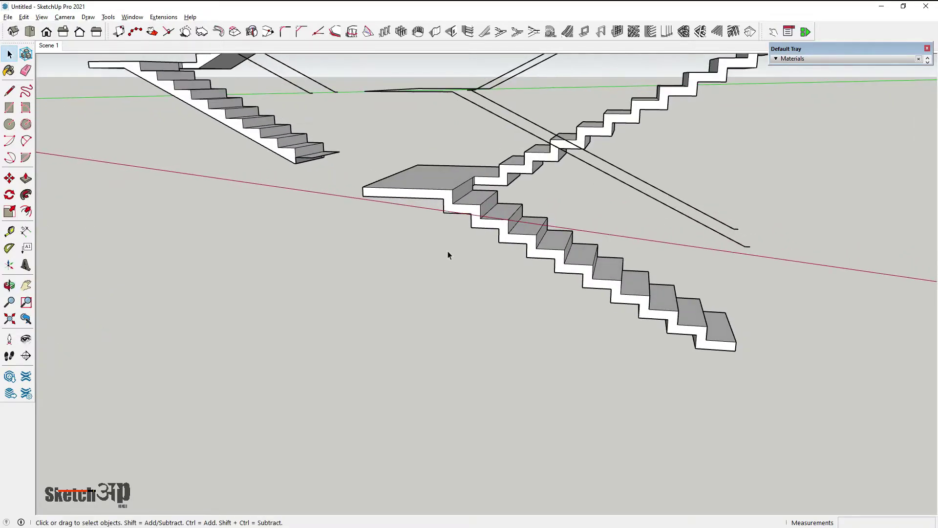
{"action": "scroll", "coordinate": [493, 213], "scroll_direction": "up", "scroll_amount": 1}
{"action": "scroll", "coordinate": [547, 156], "scroll_direction": "up", "scroll_amount": 1}
{"action": "scroll", "coordinate": [470, 264], "scroll_direction": "down", "scroll_amount": 1}
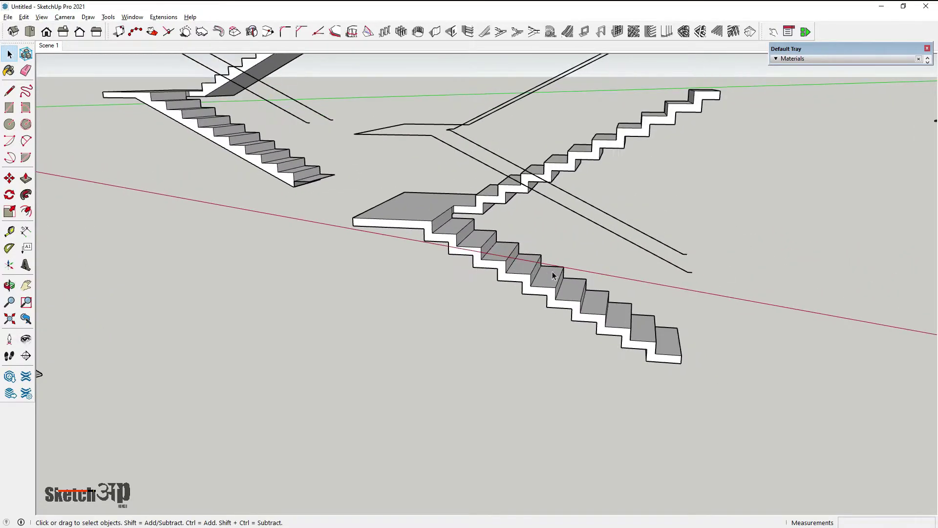
{"action": "scroll", "coordinate": [512, 310], "scroll_direction": "down", "scroll_amount": 1}
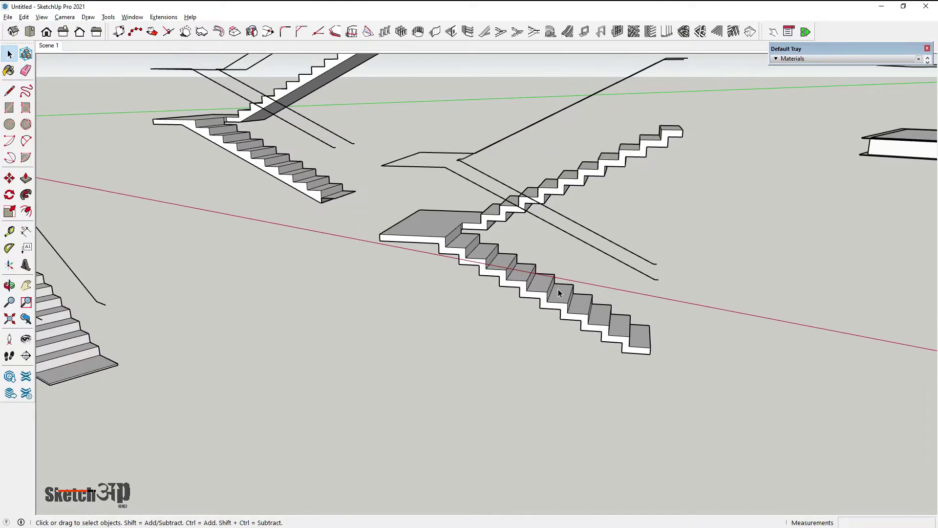
{"action": "scroll", "coordinate": [560, 289], "scroll_direction": "up", "scroll_amount": 2}
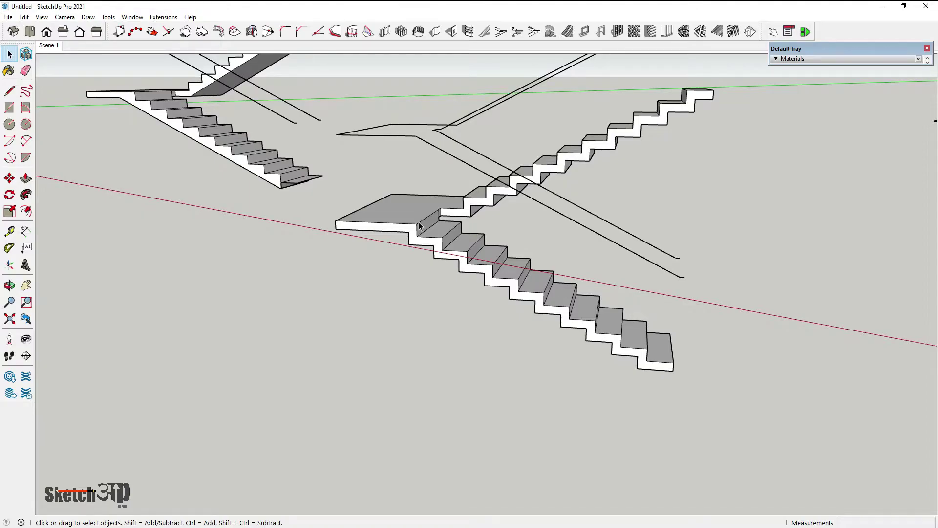
{"action": "scroll", "coordinate": [440, 210], "scroll_direction": "up", "scroll_amount": 1}
{"action": "scroll", "coordinate": [650, 341], "scroll_direction": "down", "scroll_amount": 1}
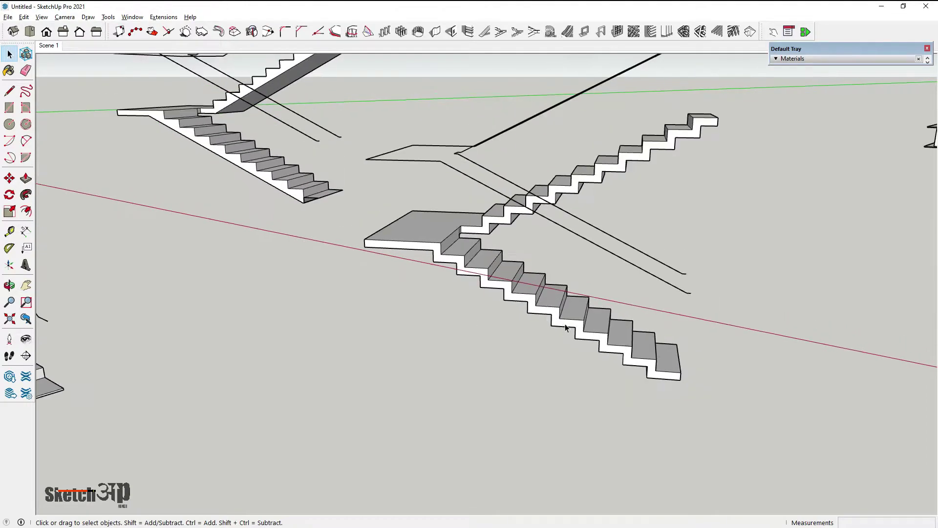
{"action": "scroll", "coordinate": [657, 340], "scroll_direction": "up", "scroll_amount": 1}
{"action": "scroll", "coordinate": [656, 342], "scroll_direction": "up", "scroll_amount": 1}
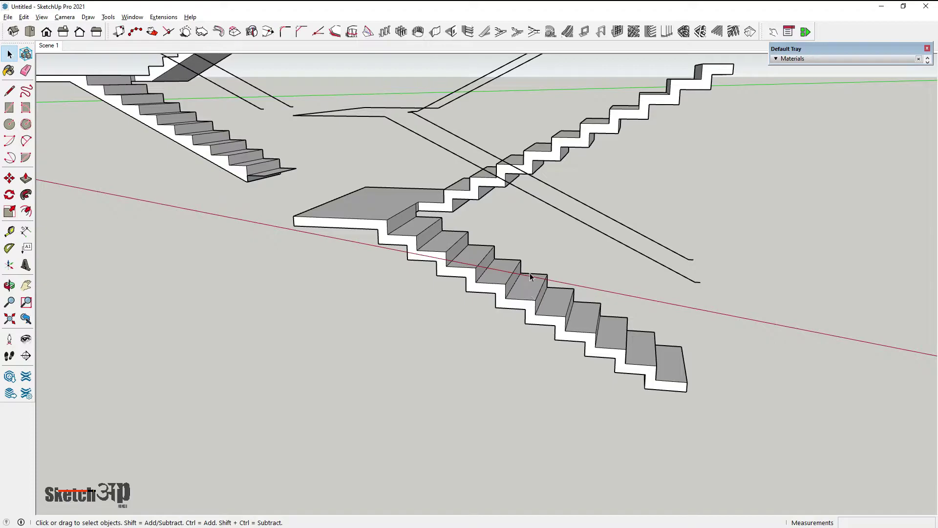
{"action": "middle_click_drag", "start_coordinate": [559, 306], "coordinate": [468, 308]}
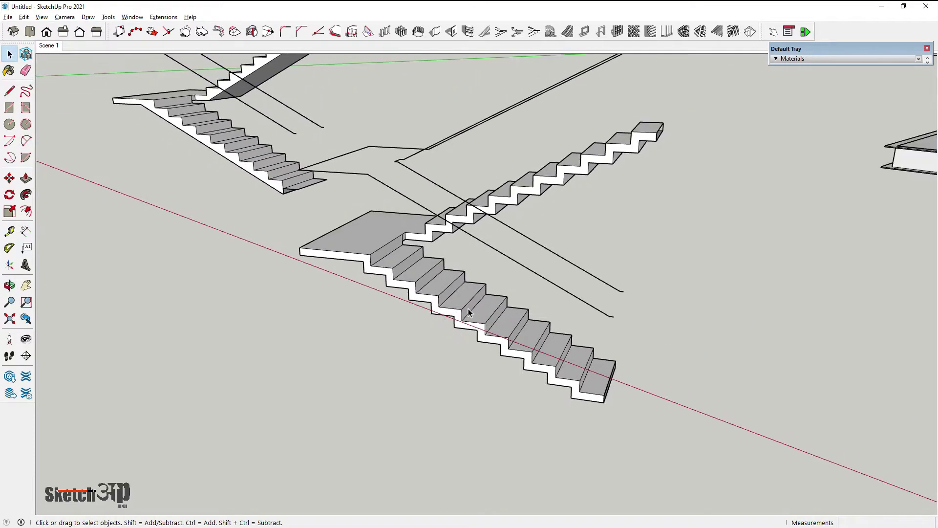
{"action": "scroll", "coordinate": [468, 310], "scroll_direction": "up", "scroll_amount": 1}
{"action": "scroll", "coordinate": [448, 315], "scroll_direction": "down", "scroll_amount": 2}
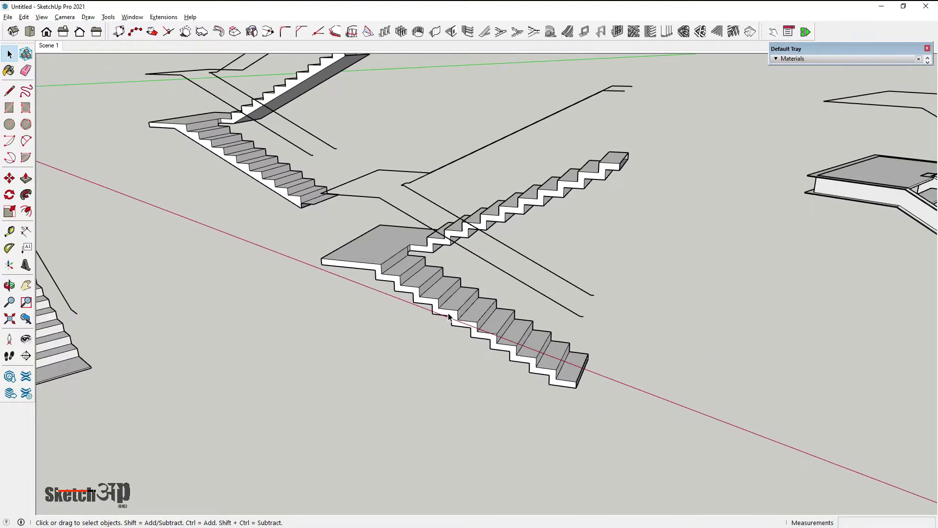
{"action": "scroll", "coordinate": [448, 316], "scroll_direction": "down", "scroll_amount": 3}
{"action": "scroll", "coordinate": [711, 311], "scroll_direction": "up", "scroll_amount": 3}
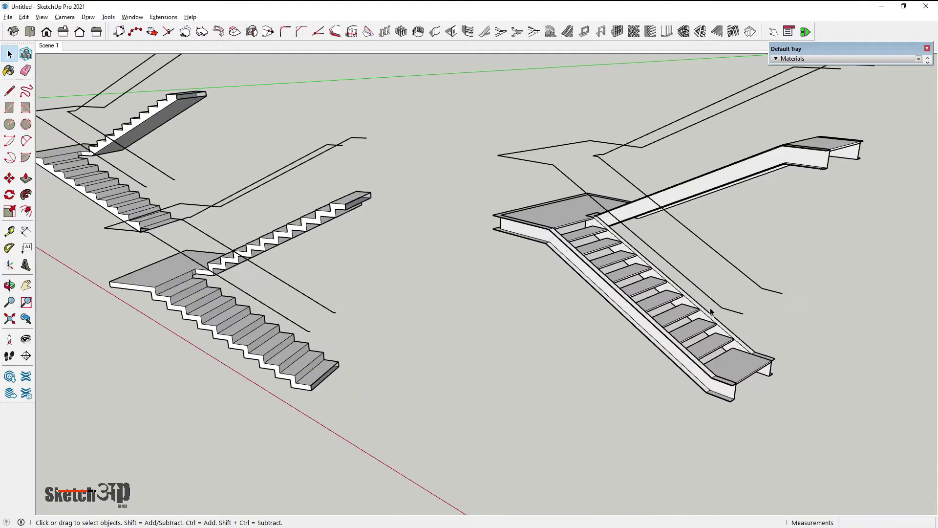
{"action": "scroll", "coordinate": [652, 356], "scroll_direction": "down", "scroll_amount": 1}
{"action": "scroll", "coordinate": [651, 356], "scroll_direction": "down", "scroll_amount": 2}
{"action": "scroll", "coordinate": [645, 423], "scroll_direction": "up", "scroll_amount": 2}
{"action": "scroll", "coordinate": [646, 423], "scroll_direction": "up", "scroll_amount": 3}
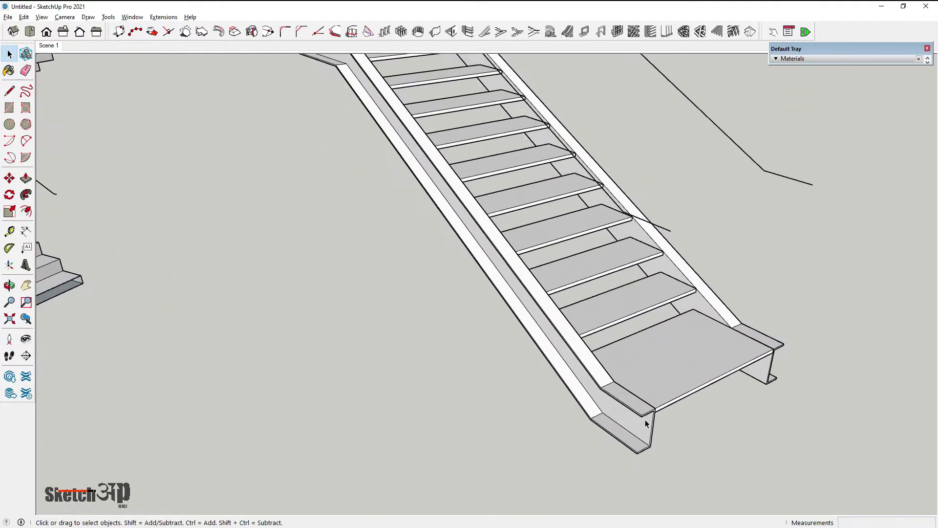
{"action": "middle_click_drag", "start_coordinate": [646, 423], "coordinate": [591, 341]}
{"action": "scroll", "coordinate": [573, 382], "scroll_direction": "down", "scroll_amount": 3}
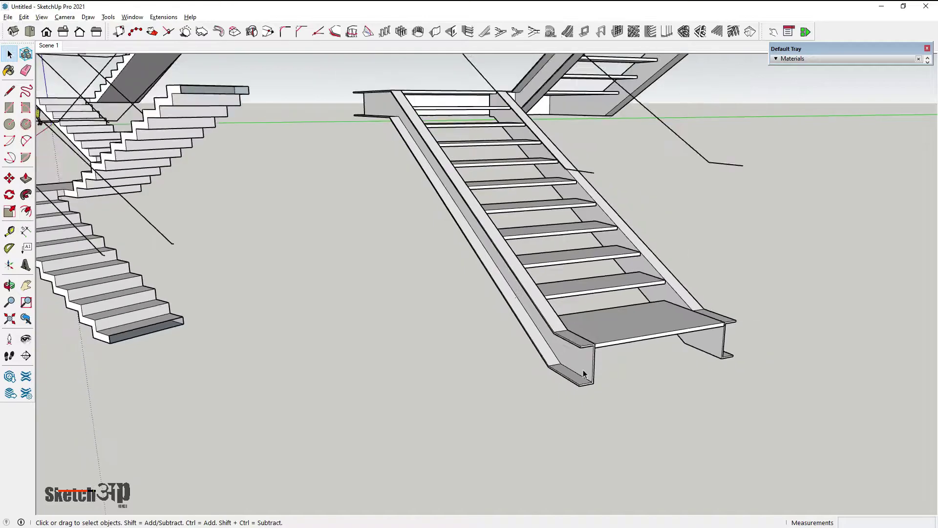
{"action": "middle_click_drag", "start_coordinate": [573, 382], "coordinate": [569, 352]}
{"action": "scroll", "coordinate": [455, 197], "scroll_direction": "up", "scroll_amount": 2}
{"action": "mouse_move", "coordinate": [454, 196]}
{"action": "middle_mouse_down"}
{"action": "mouse_move", "coordinate": [552, 264]}
{"action": "mouse_move", "coordinate": [354, 314]}
{"action": "middle_mouse_up"}
{"action": "scroll", "coordinate": [353, 314], "scroll_direction": "down", "scroll_amount": 2}
{"action": "scroll", "coordinate": [336, 190], "scroll_direction": "down", "scroll_amount": 3}
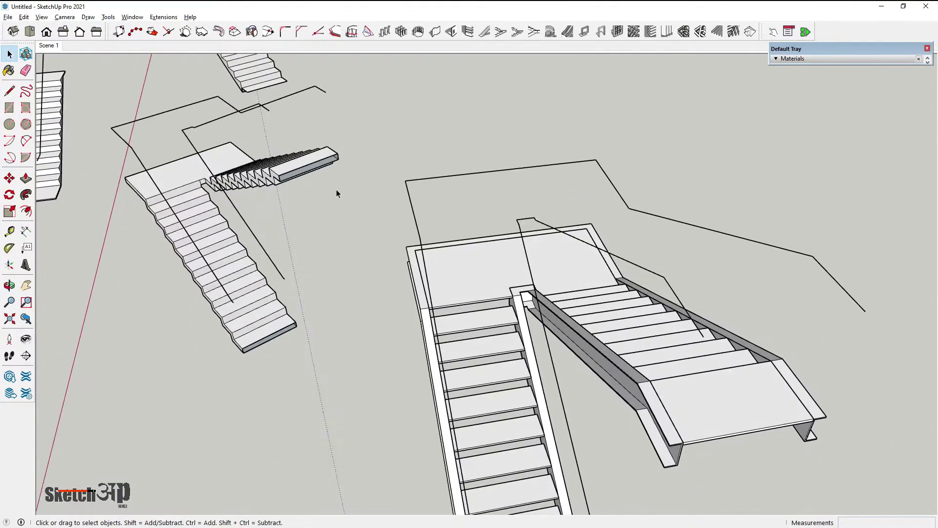
{"action": "mouse_move", "coordinate": [336, 190]}
{"action": "middle_mouse_down"}
{"action": "mouse_move", "coordinate": [494, 387]}
{"action": "mouse_move", "coordinate": [341, 328]}
{"action": "mouse_move", "coordinate": [531, 269]}
{"action": "middle_mouse_up"}
{"action": "scroll", "coordinate": [561, 342], "scroll_direction": "down", "scroll_amount": 2}
{"action": "scroll", "coordinate": [582, 425], "scroll_direction": "up", "scroll_amount": 2}
{"action": "scroll", "coordinate": [581, 425], "scroll_direction": "up", "scroll_amount": 2}
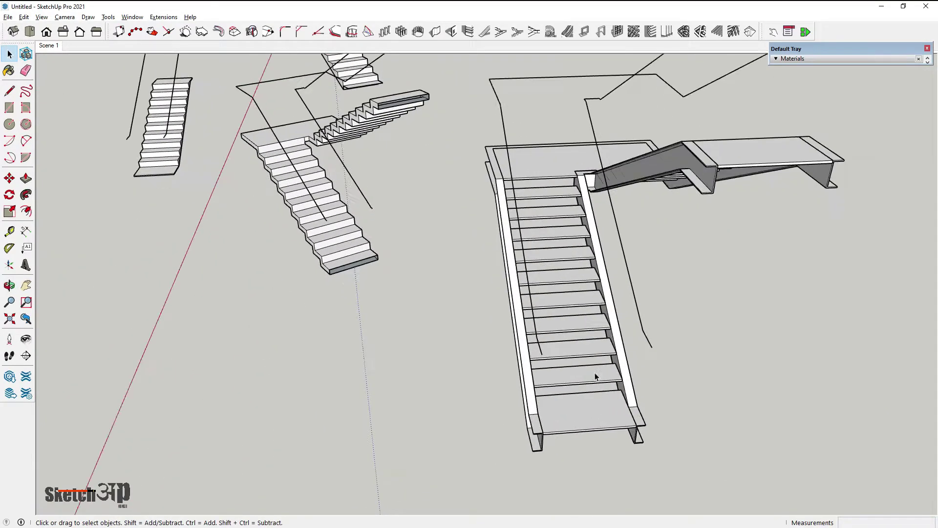
{"action": "scroll", "coordinate": [559, 329], "scroll_direction": "up", "scroll_amount": 2}
{"action": "scroll", "coordinate": [646, 285], "scroll_direction": "up", "scroll_amount": 3}
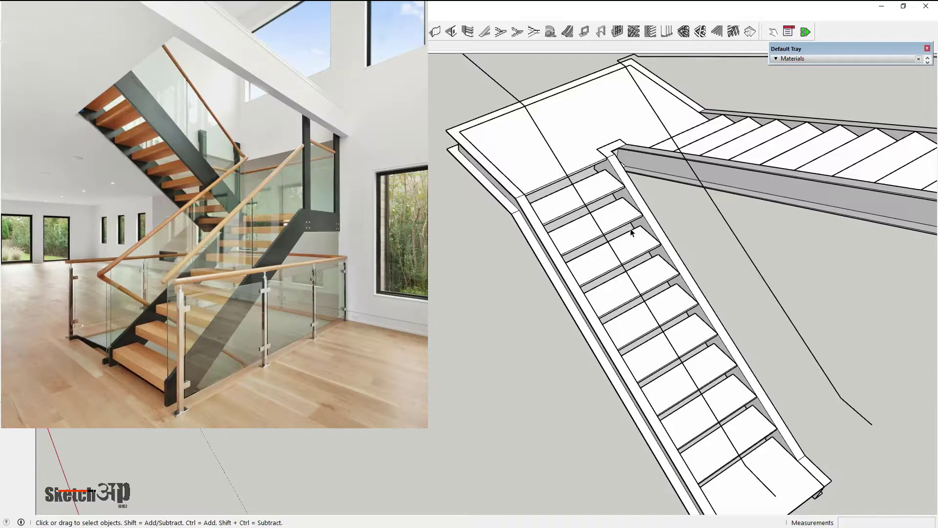
{"action": "mouse_move", "coordinate": [661, 327]}
{"action": "middle_mouse_down"}
{"action": "mouse_move", "coordinate": [734, 434]}
{"action": "mouse_move", "coordinate": [678, 318]}
{"action": "middle_mouse_up"}
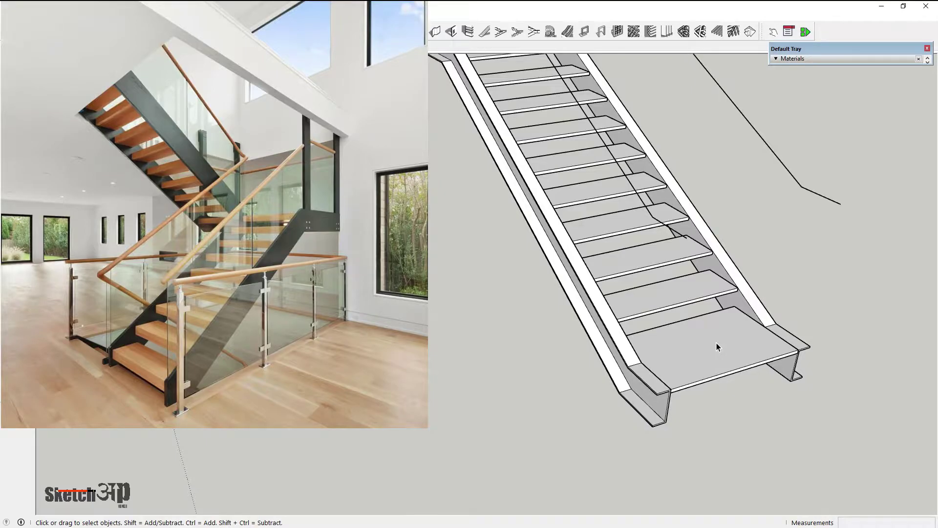
{"action": "scroll", "coordinate": [716, 342], "scroll_direction": "down", "scroll_amount": 3}
{"action": "mouse_move", "coordinate": [702, 339]}
{"action": "middle_mouse_down"}
{"action": "mouse_move", "coordinate": [712, 362]}
{"action": "mouse_move", "coordinate": [689, 370]}
{"action": "middle_mouse_up"}
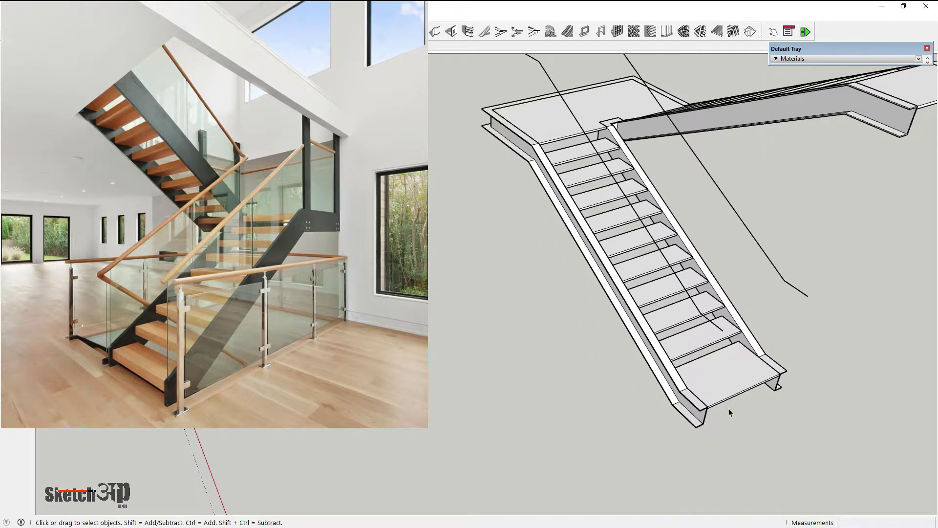
{"action": "scroll", "coordinate": [683, 304], "scroll_direction": "up", "scroll_amount": 1}
{"action": "scroll", "coordinate": [707, 299], "scroll_direction": "up", "scroll_amount": 1}
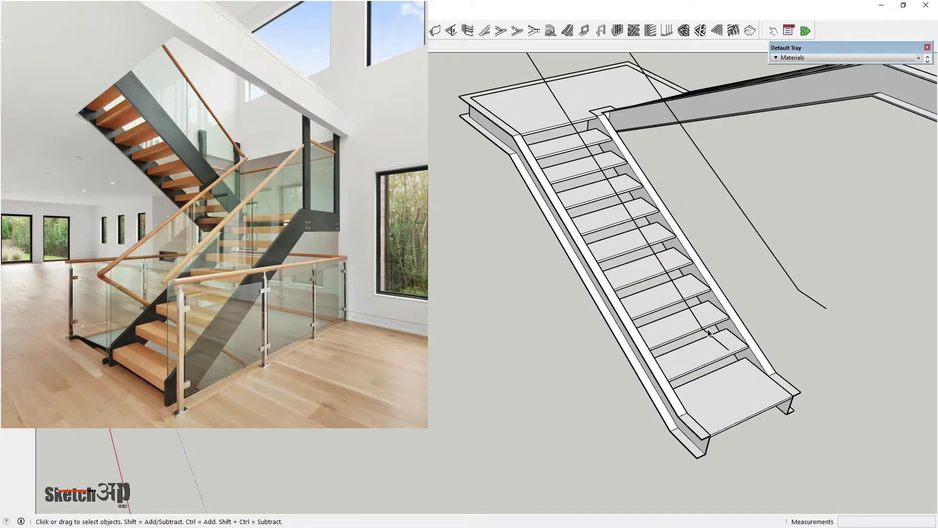
{"action": "scroll", "coordinate": [708, 332], "scroll_direction": "down", "scroll_amount": 2}
{"action": "scroll", "coordinate": [718, 293], "scroll_direction": "down", "scroll_amount": 1}
{"action": "mouse_move", "coordinate": [718, 294]}
{"action": "middle_mouse_down"}
{"action": "mouse_move", "coordinate": [772, 224]}
{"action": "mouse_move", "coordinate": [748, 362]}
{"action": "middle_mouse_up"}
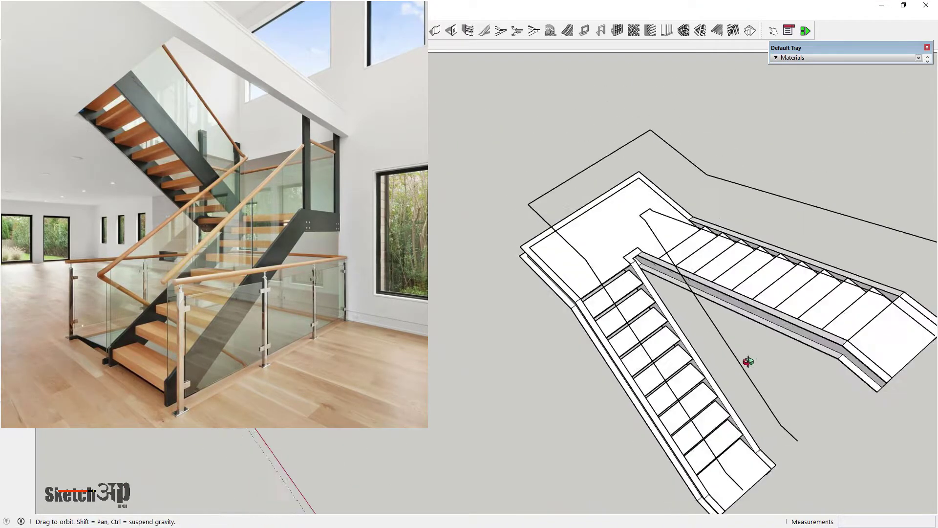
{"action": "scroll", "coordinate": [635, 371], "scroll_direction": "down", "scroll_amount": 3}
{"action": "middle_click_drag", "start_coordinate": [597, 377], "coordinate": [684, 294]}
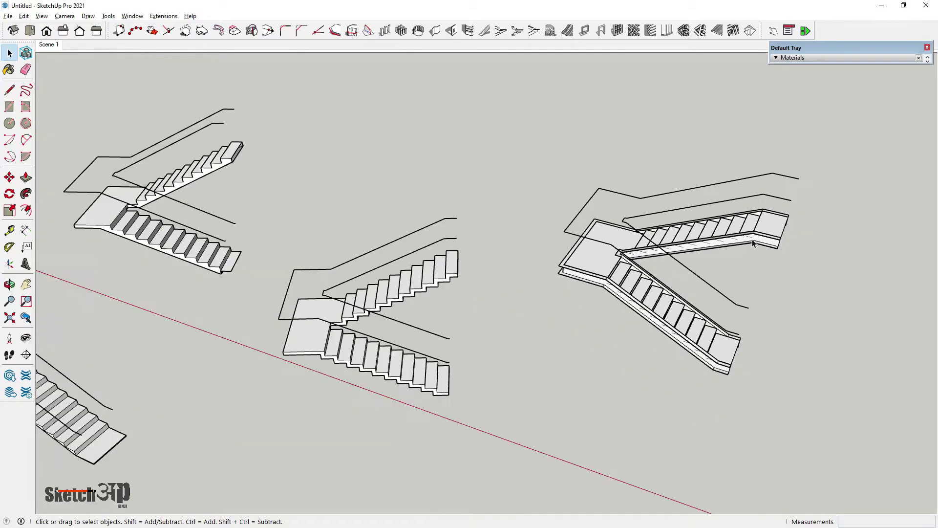
{"action": "scroll", "coordinate": [753, 243], "scroll_direction": "down", "scroll_amount": 3}
{"action": "middle_click_drag", "start_coordinate": [772, 248], "coordinate": [586, 235]}
{"action": "scroll", "coordinate": [464, 215], "scroll_direction": "down", "scroll_amount": 3}
{"action": "scroll", "coordinate": [464, 215], "scroll_direction": "up", "scroll_amount": 4}
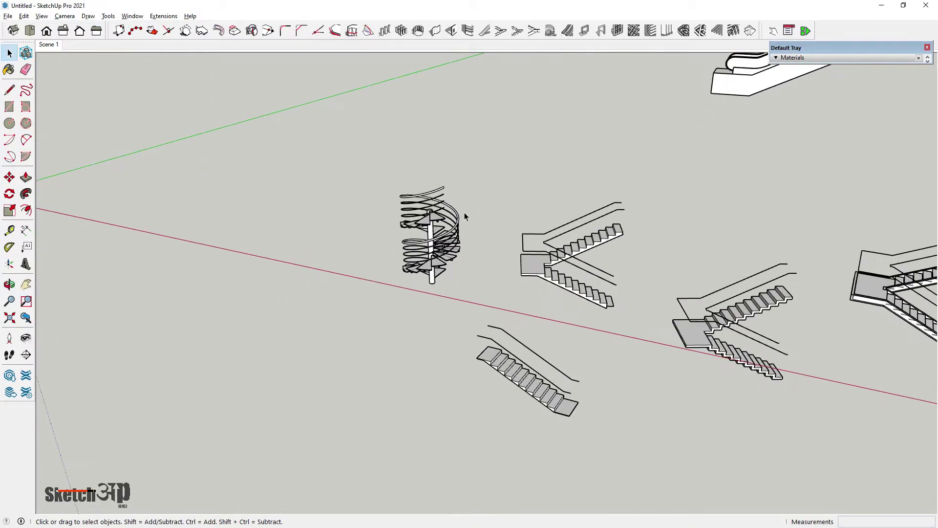
{"action": "scroll", "coordinate": [392, 253], "scroll_direction": "up", "scroll_amount": 3}
{"action": "mouse_move", "coordinate": [391, 253]}
{"action": "middle_mouse_down"}
{"action": "mouse_move", "coordinate": [489, 288]}
{"action": "mouse_move", "coordinate": [577, 382]}
{"action": "mouse_move", "coordinate": [503, 260]}
{"action": "middle_mouse_up"}
{"action": "scroll", "coordinate": [495, 293], "scroll_direction": "down", "scroll_amount": 2}
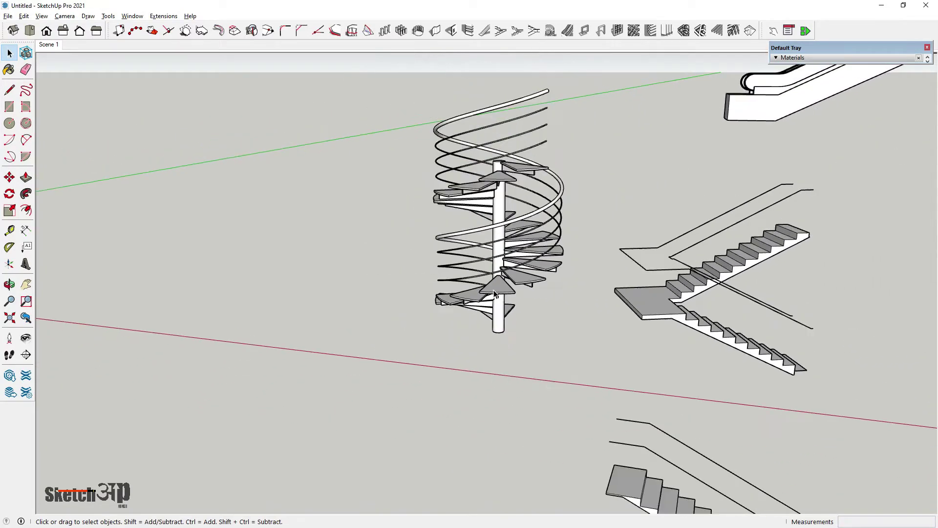
{"action": "middle_click_drag", "start_coordinate": [494, 293], "coordinate": [485, 205]}
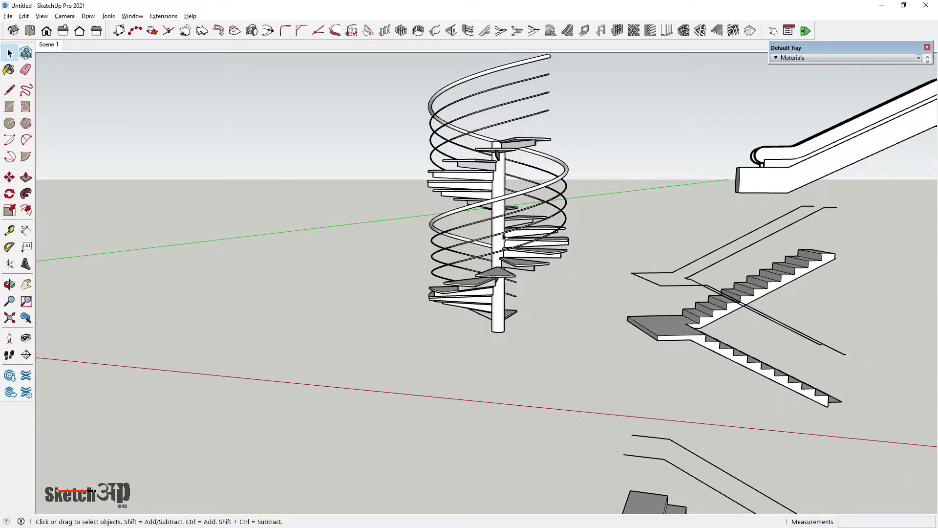
{"action": "scroll", "coordinate": [503, 236], "scroll_direction": "down", "scroll_amount": 2}
{"action": "middle_click_drag", "start_coordinate": [504, 236], "coordinate": [484, 267]}
{"action": "scroll", "coordinate": [483, 268], "scroll_direction": "up", "scroll_amount": 2}
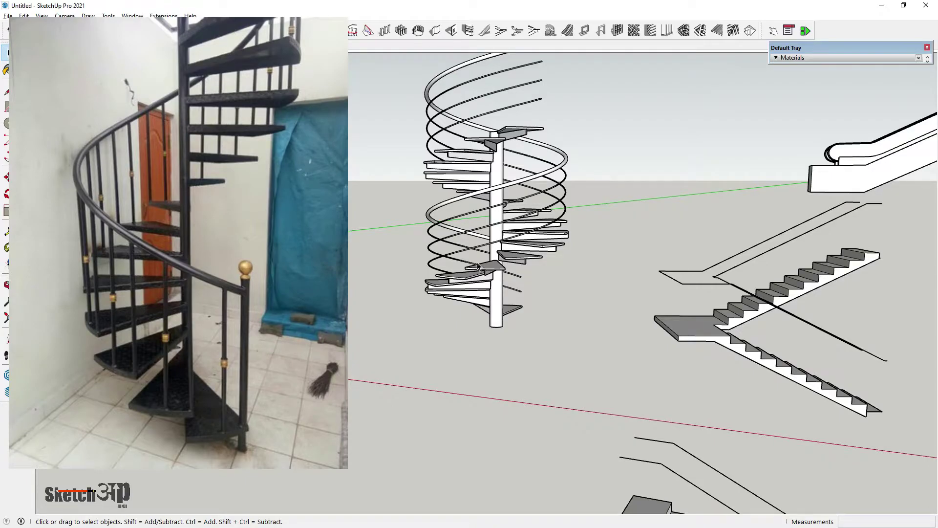
{"action": "scroll", "coordinate": [477, 266], "scroll_direction": "down", "scroll_amount": 4}
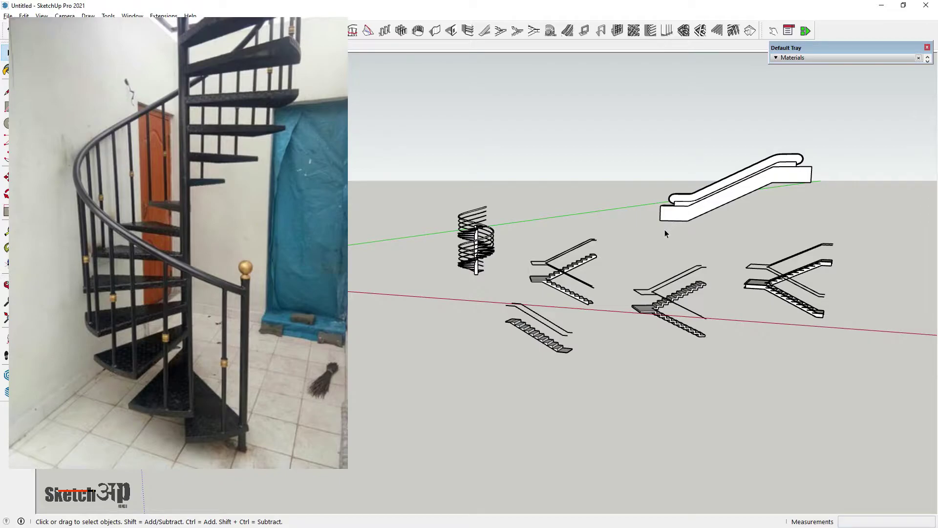
{"action": "scroll", "coordinate": [478, 244], "scroll_direction": "up", "scroll_amount": 1}
{"action": "scroll", "coordinate": [476, 274], "scroll_direction": "up", "scroll_amount": 2}
{"action": "scroll", "coordinate": [483, 292], "scroll_direction": "up", "scroll_amount": 2}
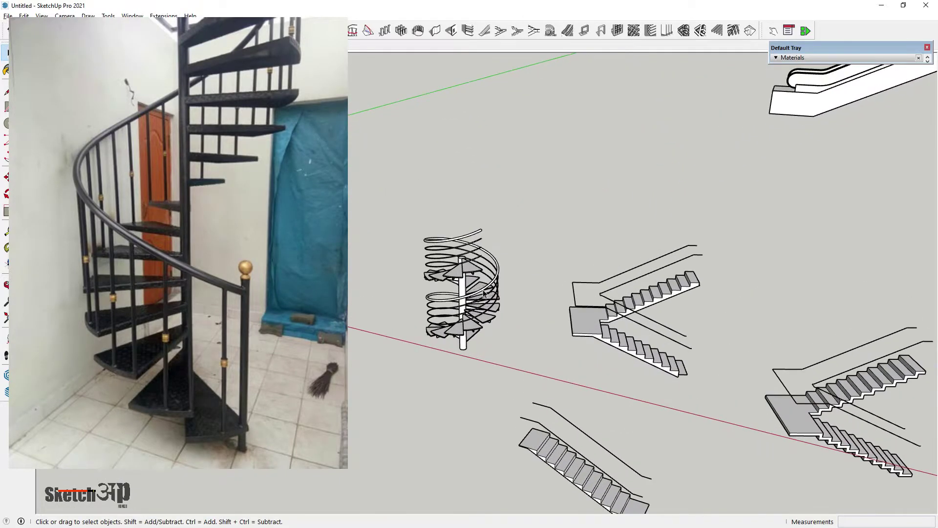
{"action": "scroll", "coordinate": [481, 309], "scroll_direction": "down", "scroll_amount": 1}
{"action": "scroll", "coordinate": [480, 322], "scroll_direction": "down", "scroll_amount": 2}
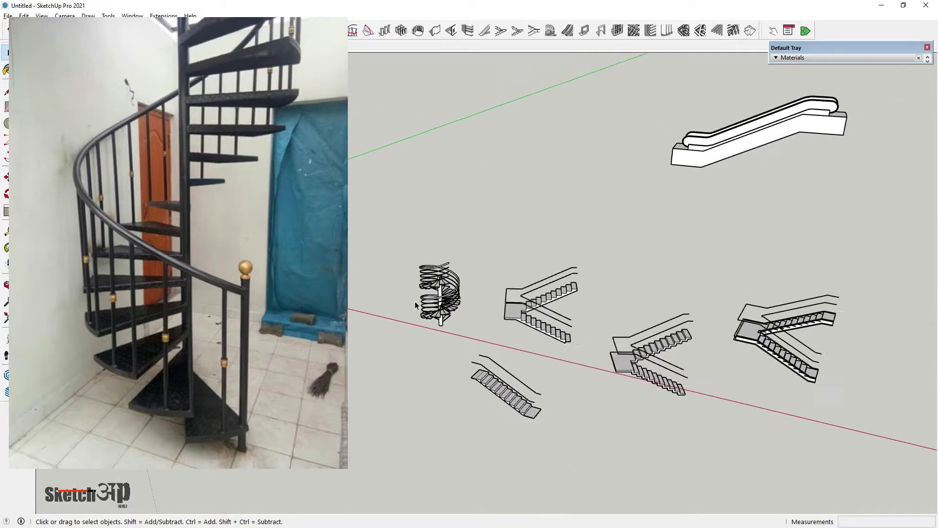
{"action": "scroll", "coordinate": [479, 332], "scroll_direction": "down", "scroll_amount": 2}
{"action": "scroll", "coordinate": [478, 338], "scroll_direction": "up", "scroll_amount": 1}
{"action": "scroll", "coordinate": [478, 338], "scroll_direction": "up", "scroll_amount": 2}
{"action": "scroll", "coordinate": [474, 334], "scroll_direction": "up", "scroll_amount": 2}
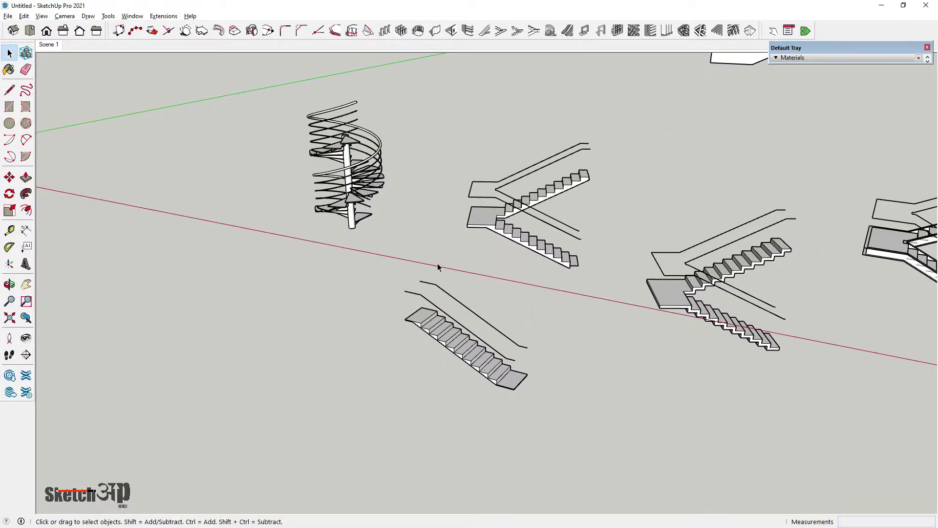
{"action": "left_click", "coordinate": [438, 262]}
{"action": "scroll", "coordinate": [468, 330], "scroll_direction": "up", "scroll_amount": 2}
{"action": "scroll", "coordinate": [488, 342], "scroll_direction": "up", "scroll_amount": 1}
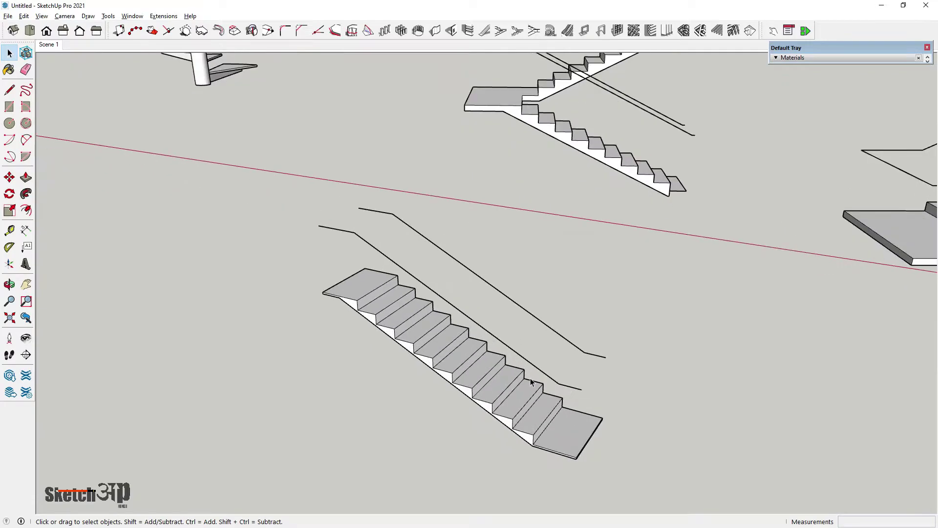
{"action": "scroll", "coordinate": [529, 351], "scroll_direction": "up", "scroll_amount": 2}
{"action": "scroll", "coordinate": [500, 251], "scroll_direction": "down", "scroll_amount": 1}
{"action": "scroll", "coordinate": [464, 237], "scroll_direction": "down", "scroll_amount": 2}
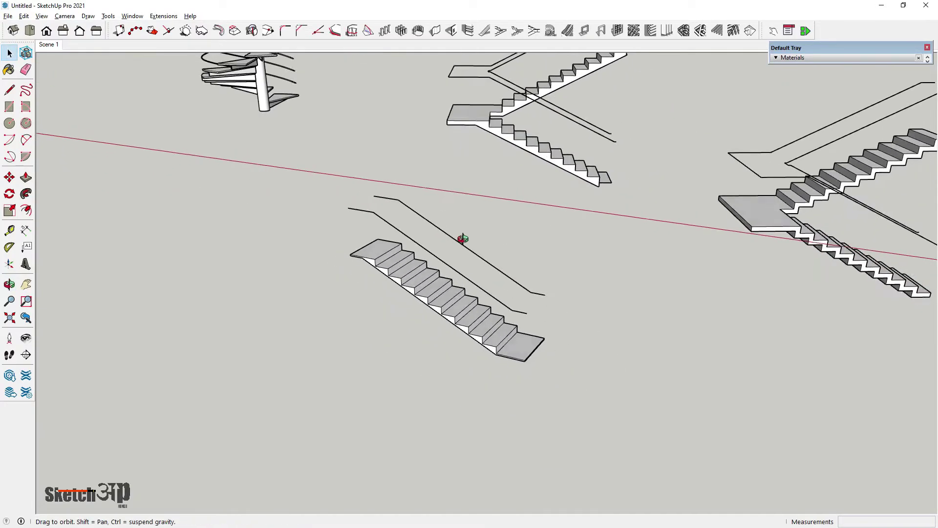
{"action": "scroll", "coordinate": [455, 335], "scroll_direction": "up", "scroll_amount": 2}
{"action": "scroll", "coordinate": [474, 328], "scroll_direction": "up", "scroll_amount": 2}
{"action": "scroll", "coordinate": [488, 332], "scroll_direction": "up", "scroll_amount": 2}
{"action": "left_click", "coordinate": [505, 338]}
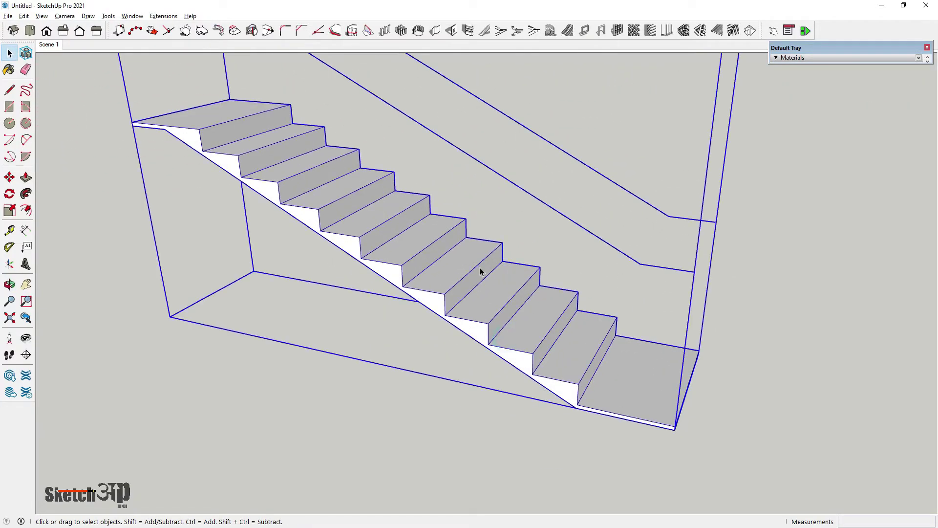
{"action": "middle_click_drag", "start_coordinate": [481, 269], "coordinate": [536, 293]}
{"action": "scroll", "coordinate": [536, 293], "scroll_direction": "down", "scroll_amount": 2}
{"action": "scroll", "coordinate": [529, 301], "scroll_direction": "down", "scroll_amount": 1}
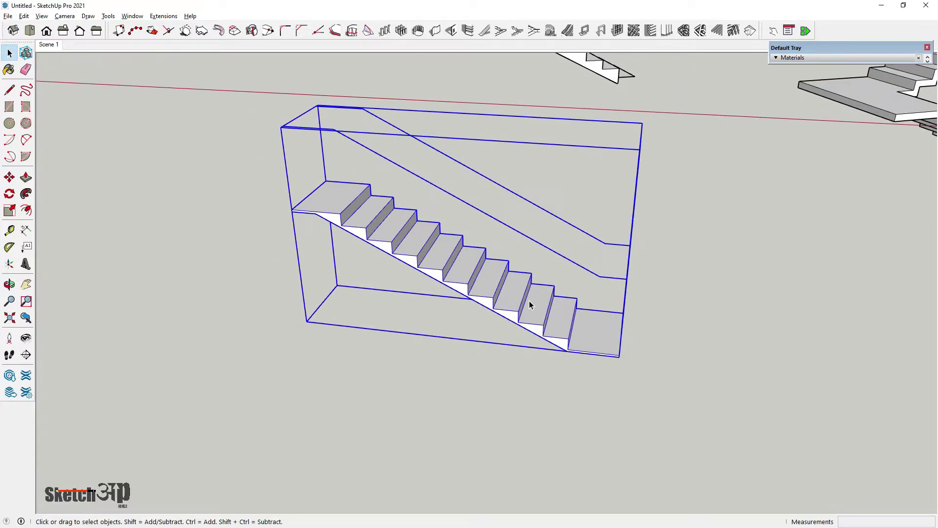
{"action": "scroll", "coordinate": [529, 304], "scroll_direction": "down", "scroll_amount": 2}
{"action": "left_click", "coordinate": [512, 322]}
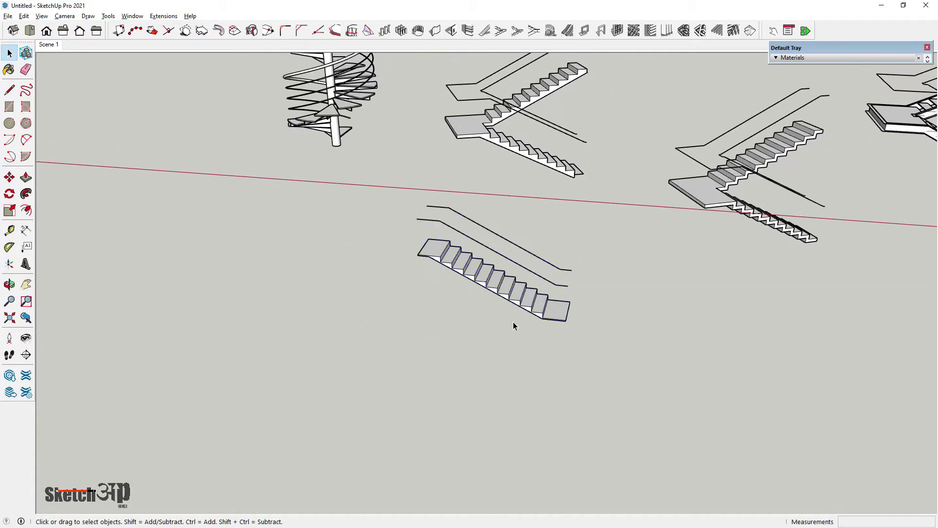
{"action": "middle_click_drag", "start_coordinate": [513, 322], "coordinate": [456, 152]}
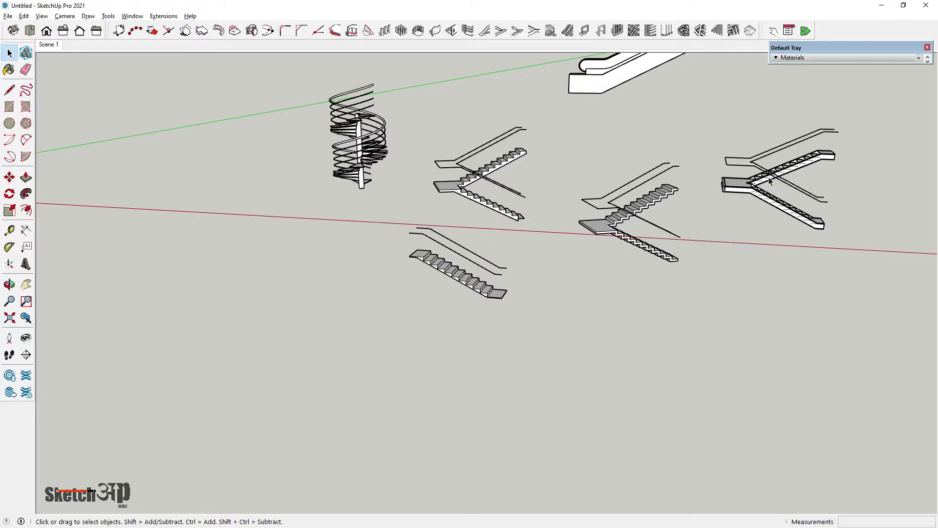
{"action": "middle_click_drag", "start_coordinate": [769, 181], "coordinate": [670, 197]}
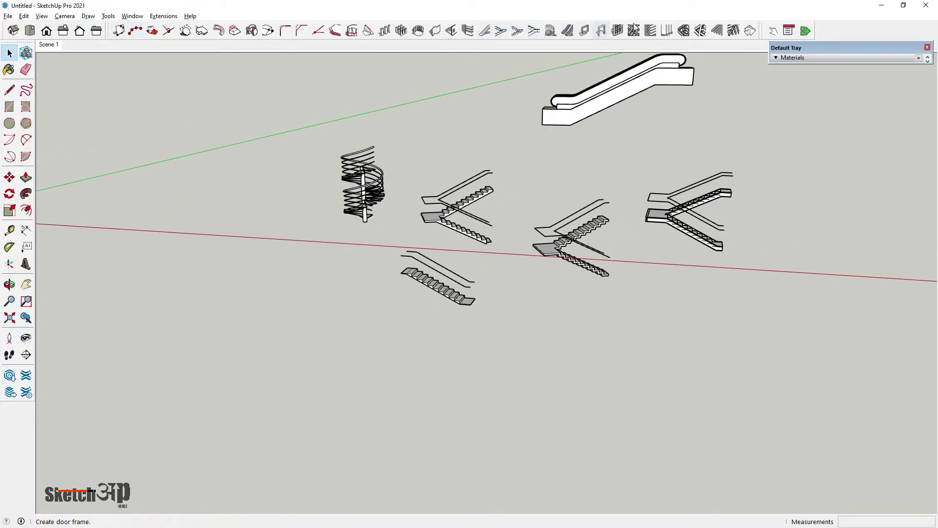
{"action": "right_click", "coordinate": [247, 38]}
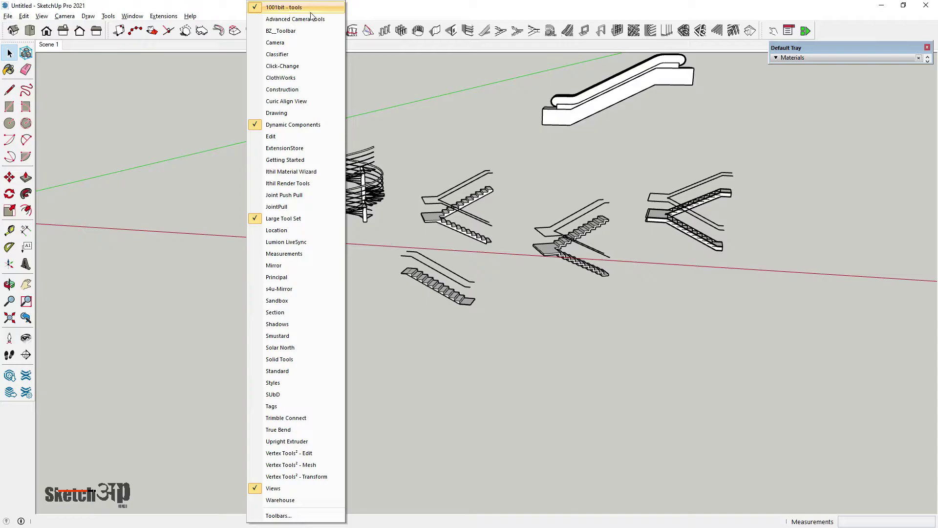
{"action": "left_click", "coordinate": [372, 71]}
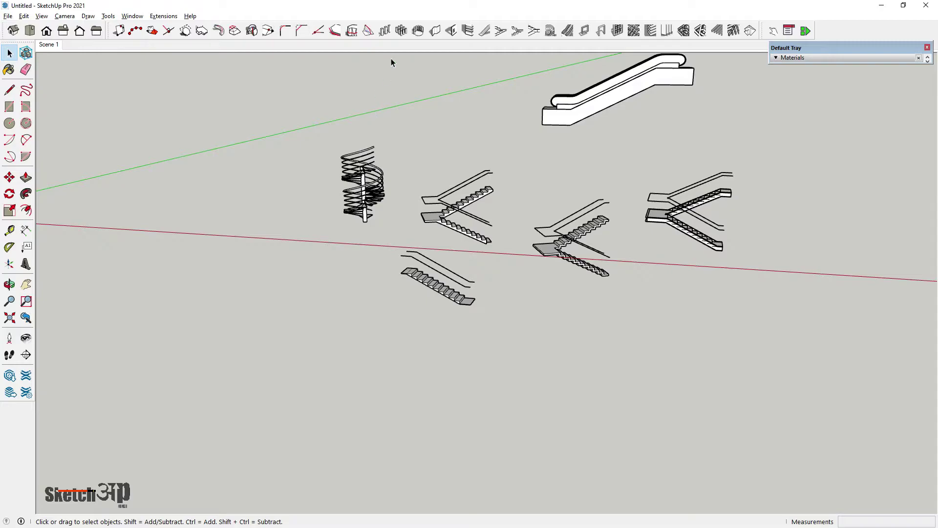
- Draw a vertical edge from the inner guide line's lower end down below the landing
{"action": "mouse_move", "coordinate": [181, 170]}
{"action": "middle_mouse_down"}
{"action": "mouse_move", "coordinate": [419, 220]}
{"action": "mouse_move", "coordinate": [532, 330]}
{"action": "mouse_move", "coordinate": [567, 307]}
{"action": "middle_mouse_up"}
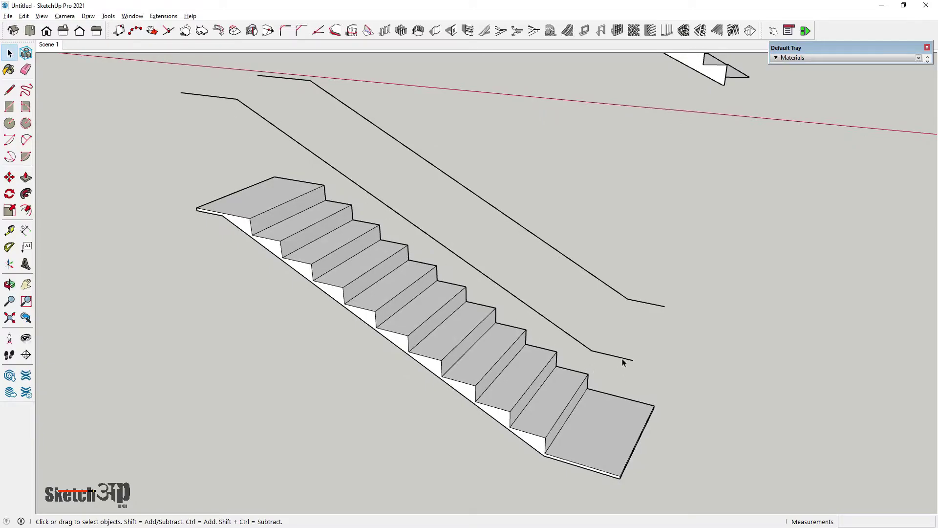
{"action": "left_click", "coordinate": [9, 90]}
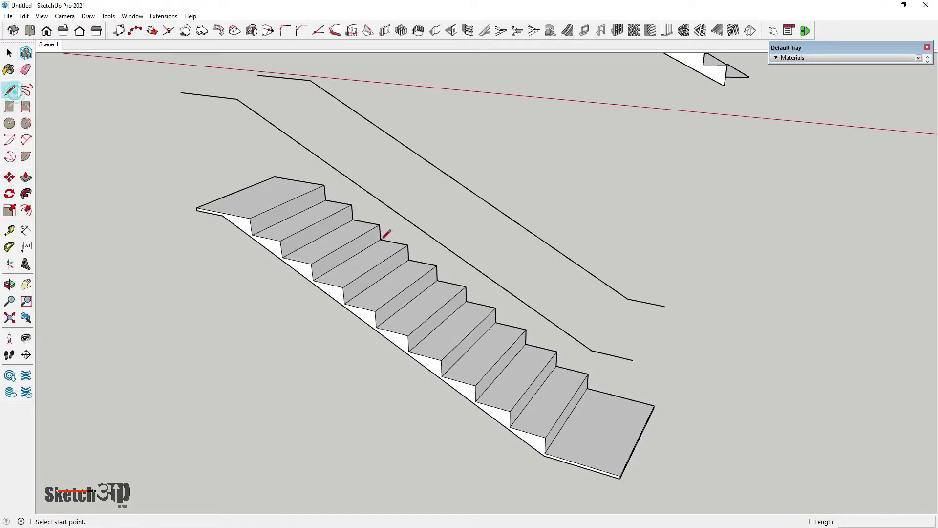
{"action": "left_click", "coordinate": [633, 360]}
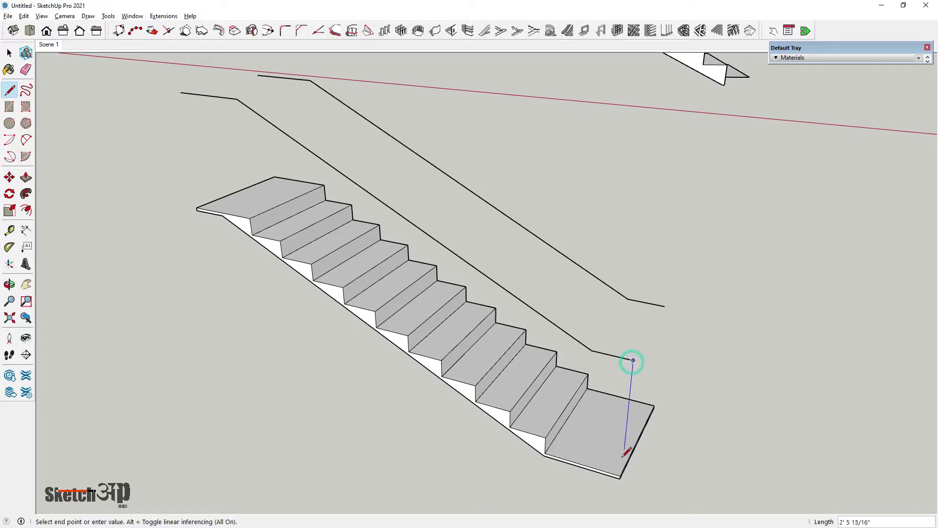
{"action": "left_click", "coordinate": [619, 499]}
{"action": "key", "text": "Escape"}
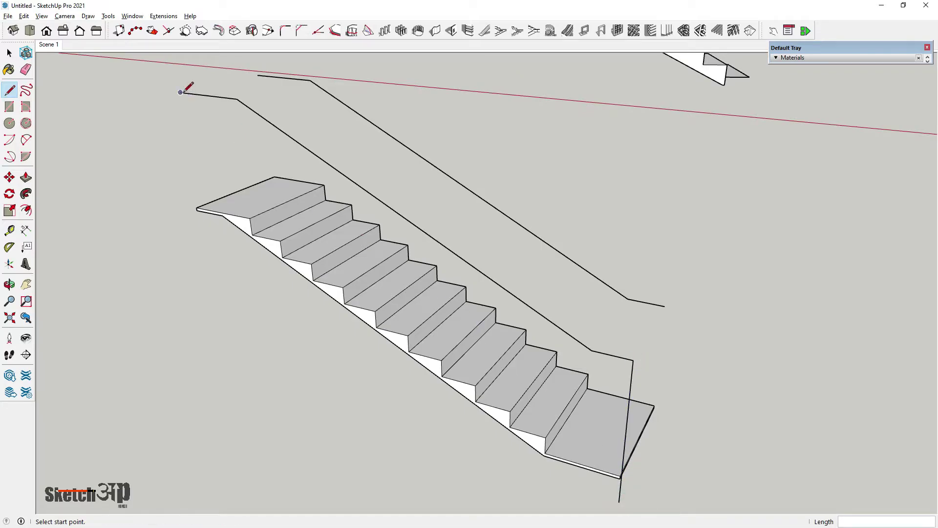
- Draw a large vertical rectangle face from the outer guide line's top down to the landing
{"action": "left_click", "coordinate": [181, 92]}
{"action": "left_click", "coordinate": [9, 106]}
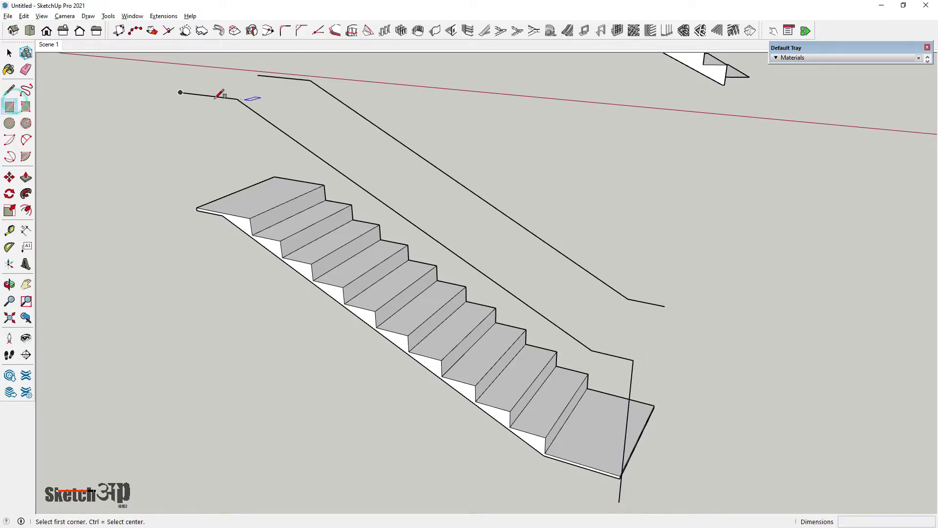
{"action": "left_click", "coordinate": [181, 92]}
{"action": "scroll", "coordinate": [611, 458], "scroll_direction": "up", "scroll_amount": 2}
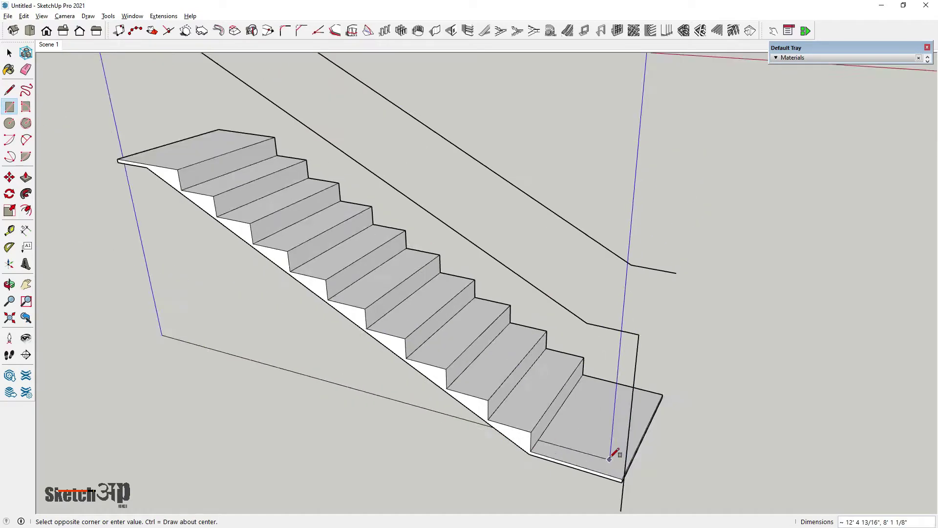
{"action": "scroll", "coordinate": [610, 457], "scroll_direction": "down", "scroll_amount": 3}
{"action": "left_click", "coordinate": [609, 442]}
{"action": "mouse_move", "coordinate": [610, 442]}
{"action": "middle_mouse_down"}
{"action": "mouse_move", "coordinate": [539, 436]}
{"action": "mouse_move", "coordinate": [547, 432]}
{"action": "middle_mouse_up"}
- Draw a line along the stair's bottom edge starting from the lowest step corner
{"action": "left_click", "coordinate": [10, 90]}
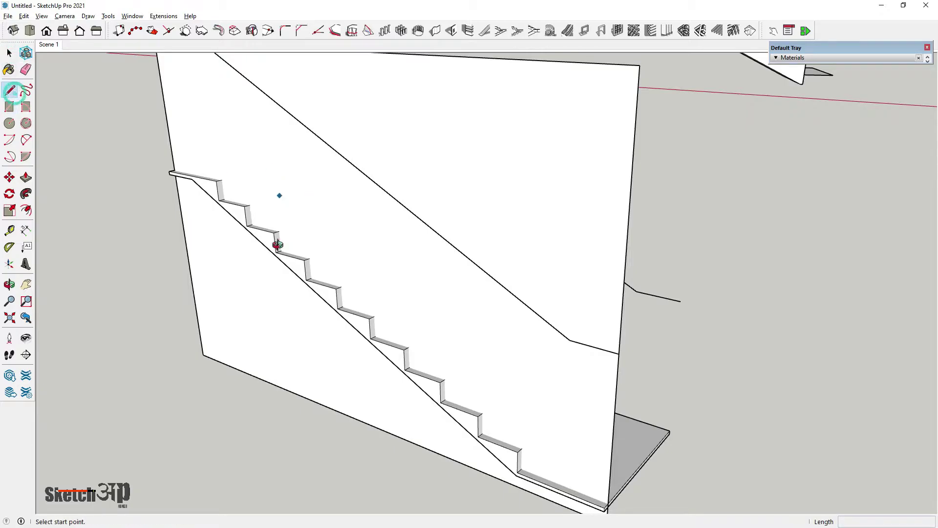
{"action": "scroll", "coordinate": [218, 152], "scroll_direction": "up", "scroll_amount": 3}
{"action": "scroll", "coordinate": [215, 185], "scroll_direction": "up", "scroll_amount": 2}
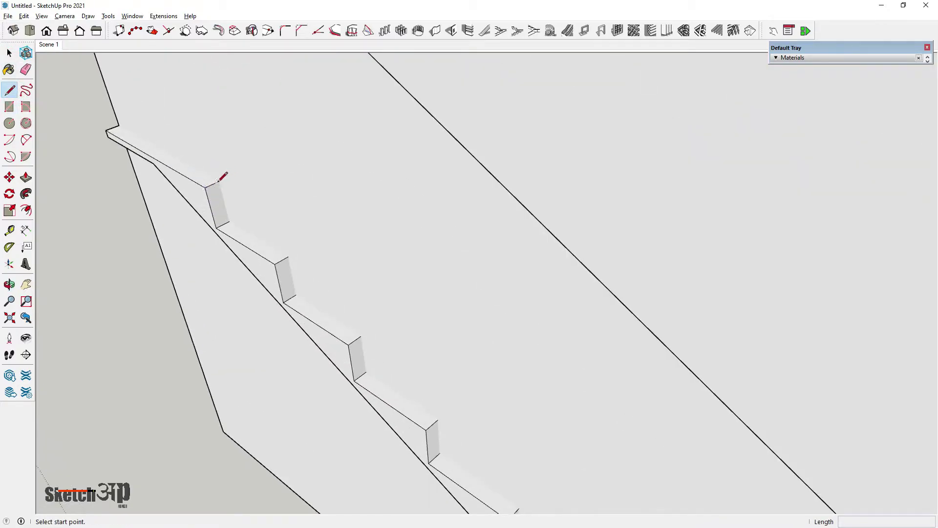
{"action": "left_click", "coordinate": [205, 187]}
{"action": "key", "text": "Escape"}
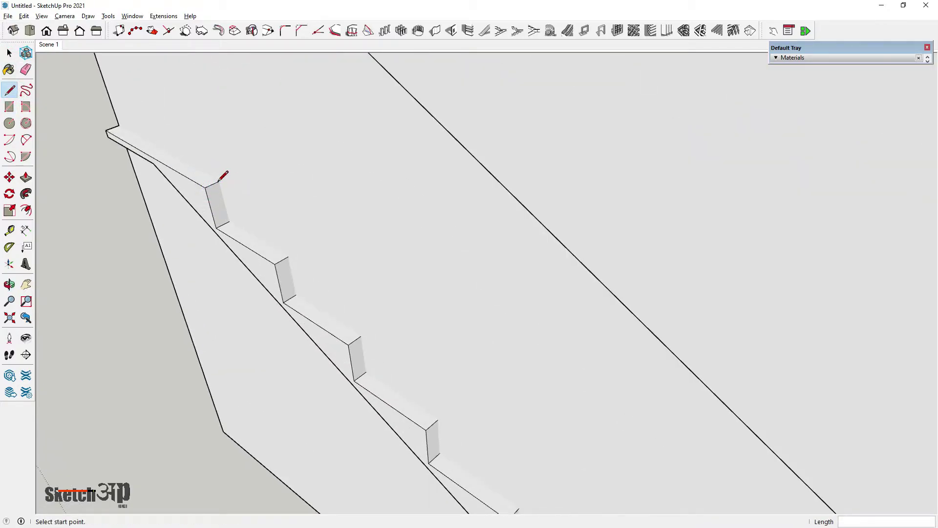
{"action": "scroll", "coordinate": [220, 176], "scroll_direction": "down", "scroll_amount": 3}
{"action": "middle_click_drag", "start_coordinate": [220, 176], "coordinate": [401, 370]}
{"action": "scroll", "coordinate": [400, 372], "scroll_direction": "up", "scroll_amount": 2}
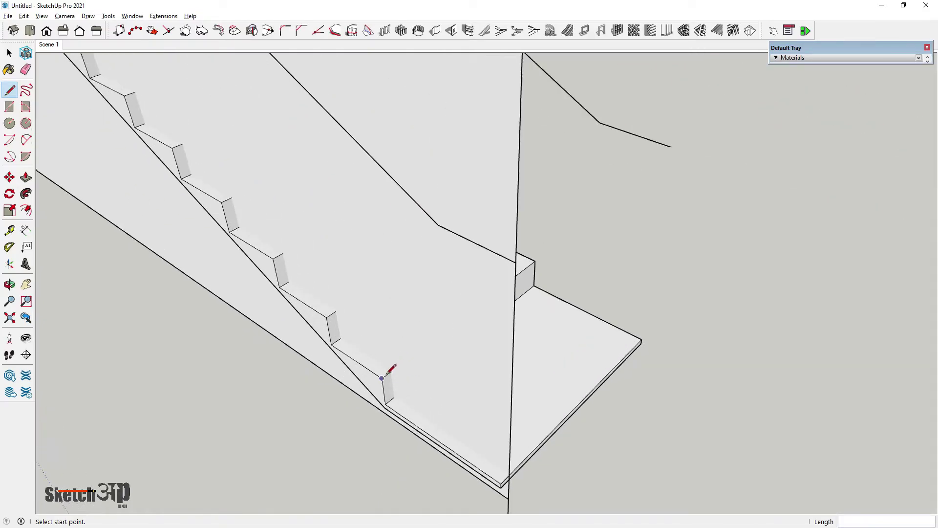
{"action": "scroll", "coordinate": [394, 393], "scroll_direction": "up", "scroll_amount": 1}
{"action": "left_click", "coordinate": [394, 396]}
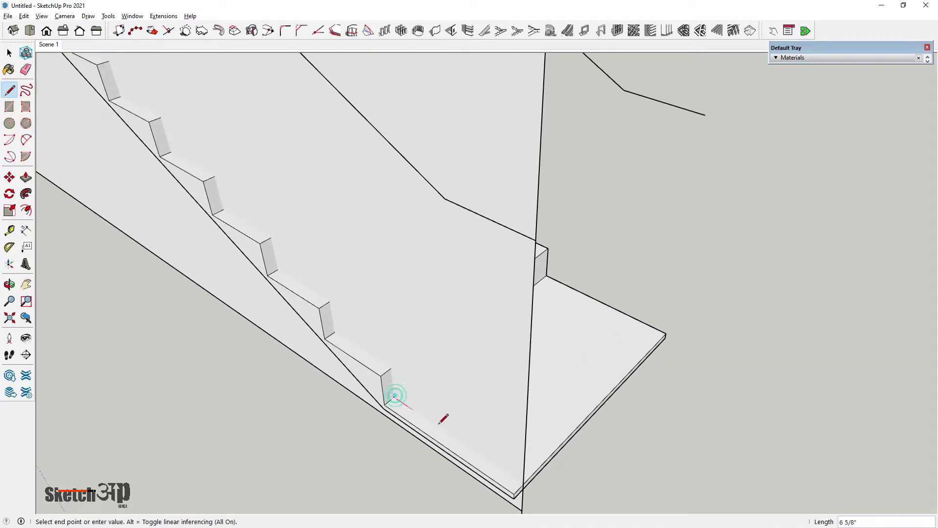
{"action": "scroll", "coordinate": [525, 482], "scroll_direction": "up", "scroll_amount": 2}
{"action": "left_click", "coordinate": [525, 481]}
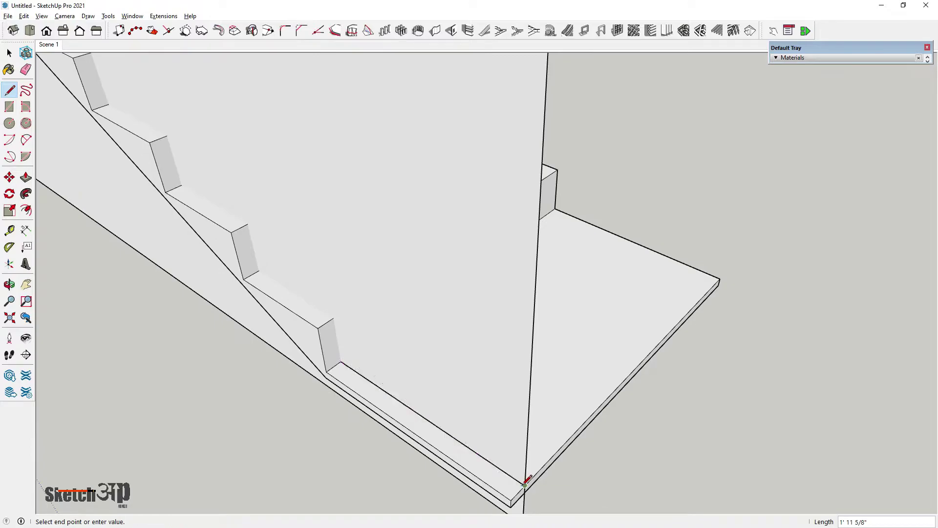
{"action": "key", "text": "Escape"}
{"action": "scroll", "coordinate": [354, 342], "scroll_direction": "down", "scroll_amount": 2}
{"action": "scroll", "coordinate": [381, 345], "scroll_direction": "down", "scroll_amount": 1}
{"action": "scroll", "coordinate": [532, 347], "scroll_direction": "down", "scroll_amount": 1}
{"action": "scroll", "coordinate": [456, 357], "scroll_direction": "down", "scroll_amount": 2}
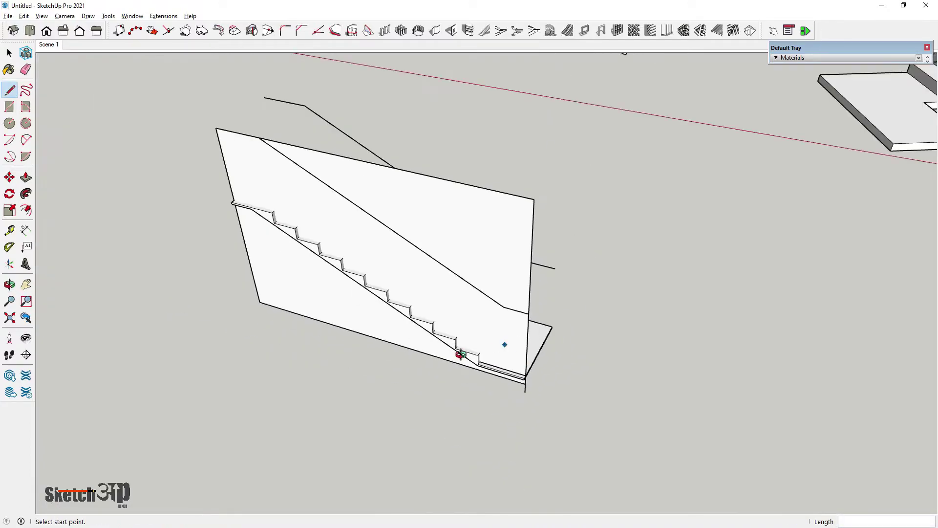
{"action": "scroll", "coordinate": [389, 322], "scroll_direction": "down", "scroll_amount": 1}
{"action": "mouse_move", "coordinate": [388, 167]}
{"action": "middle_mouse_down"}
{"action": "mouse_move", "coordinate": [508, 178]}
{"action": "mouse_move", "coordinate": [387, 268]}
{"action": "middle_mouse_up"}
- Apply a textured material to the large vertical side face
{"action": "scroll", "coordinate": [387, 268], "scroll_direction": "up", "scroll_amount": 2}
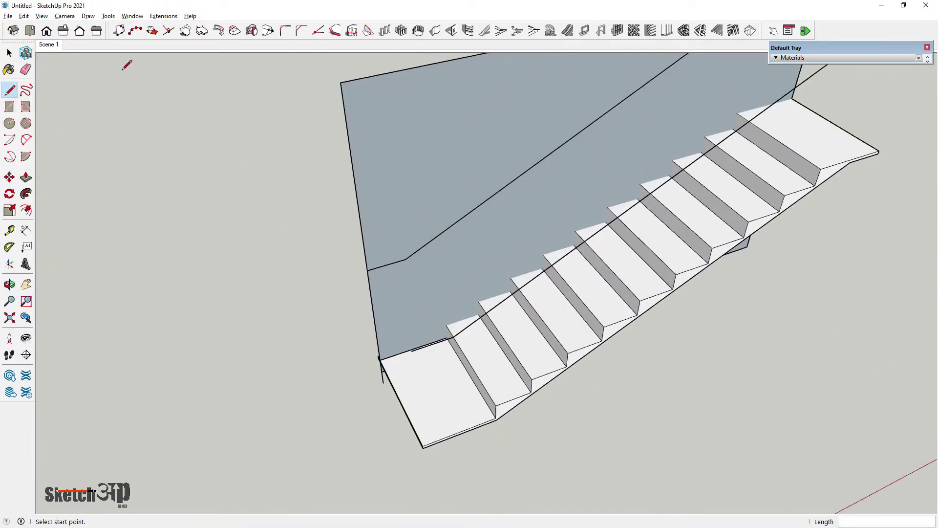
{"action": "left_click", "coordinate": [9, 70]}
{"action": "left_click", "coordinate": [485, 275]}
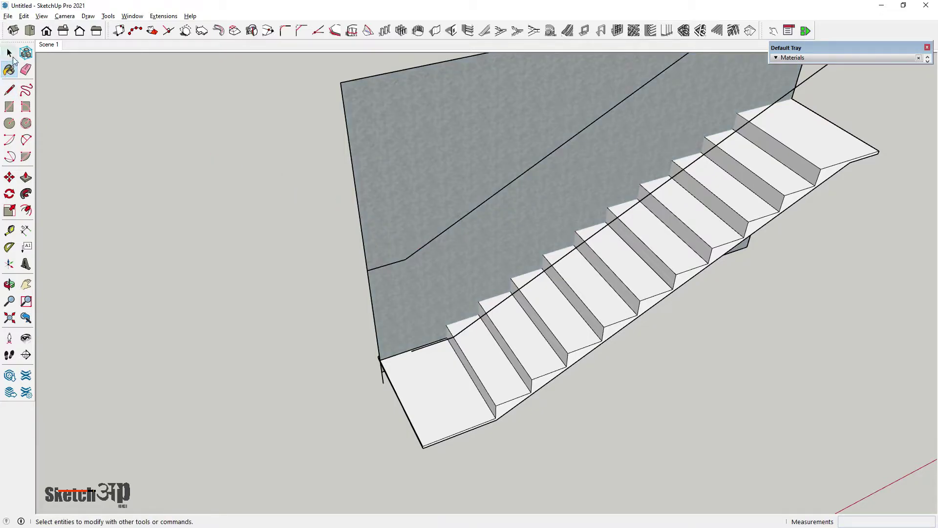
{"action": "left_click", "coordinate": [8, 53]}
- Explode the straight stair group into loose geometry
{"action": "left_click", "coordinate": [500, 337]}
{"action": "middle_click_drag", "start_coordinate": [508, 344], "coordinate": [538, 336]}
{"action": "right_click", "coordinate": [532, 327]}
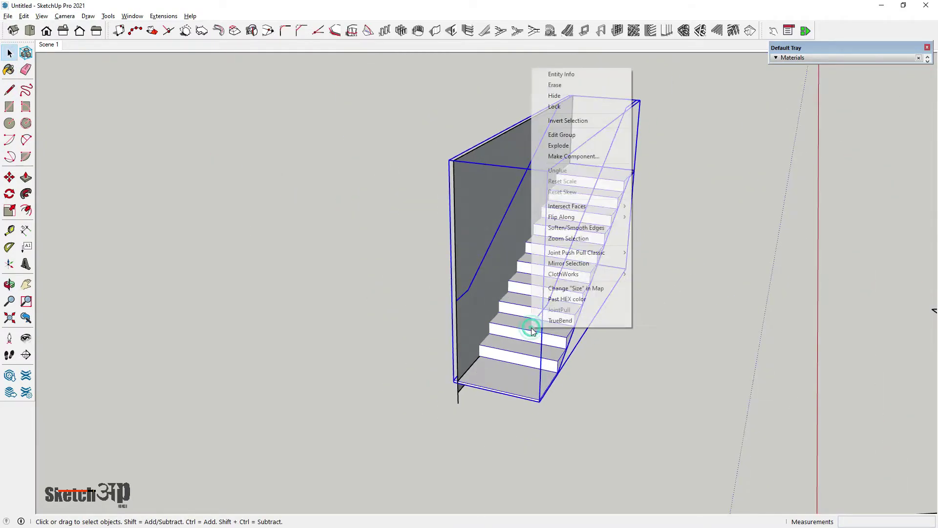
{"action": "left_click", "coordinate": [574, 146]}
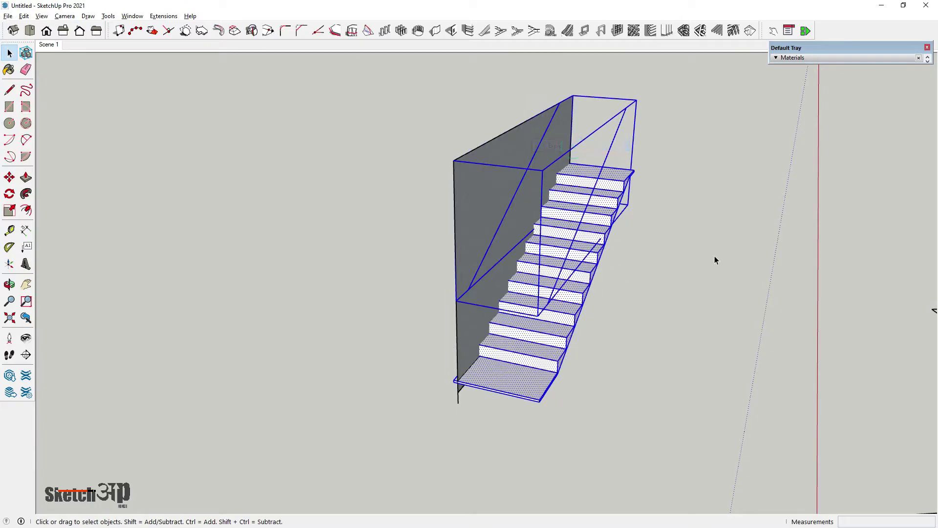
{"action": "scroll", "coordinate": [482, 303], "scroll_direction": "up", "scroll_amount": 3}
{"action": "scroll", "coordinate": [481, 303], "scroll_direction": "up", "scroll_amount": 2}
- Intersect the whole stair with the side face using Intersect Faces With Selection
{"action": "left_click", "coordinate": [481, 304]}
{"action": "scroll", "coordinate": [478, 300], "scroll_direction": "down", "scroll_amount": 3}
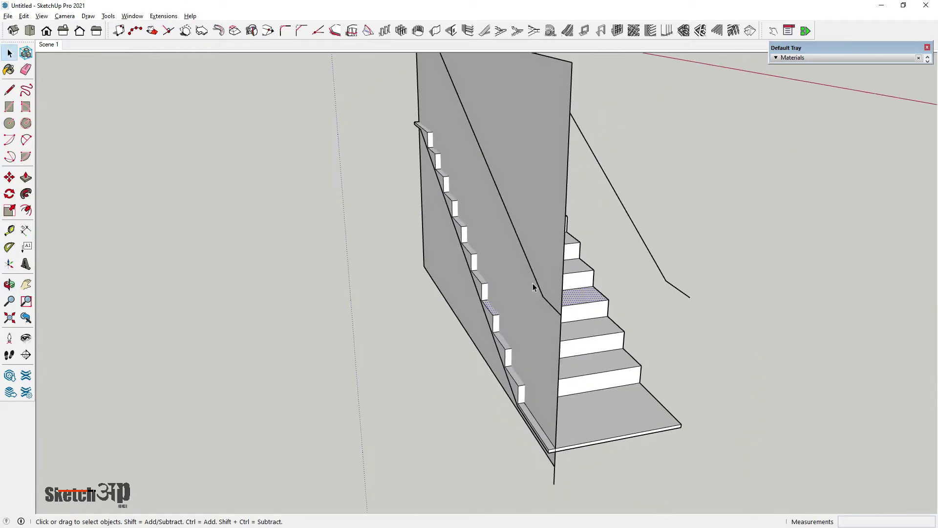
{"action": "scroll", "coordinate": [479, 301], "scroll_direction": "down", "scroll_amount": 3}
{"action": "left_click_drag", "start_coordinate": [379, 100], "coordinate": [567, 376]}
{"action": "scroll", "coordinate": [467, 266], "scroll_direction": "up", "scroll_amount": 3}
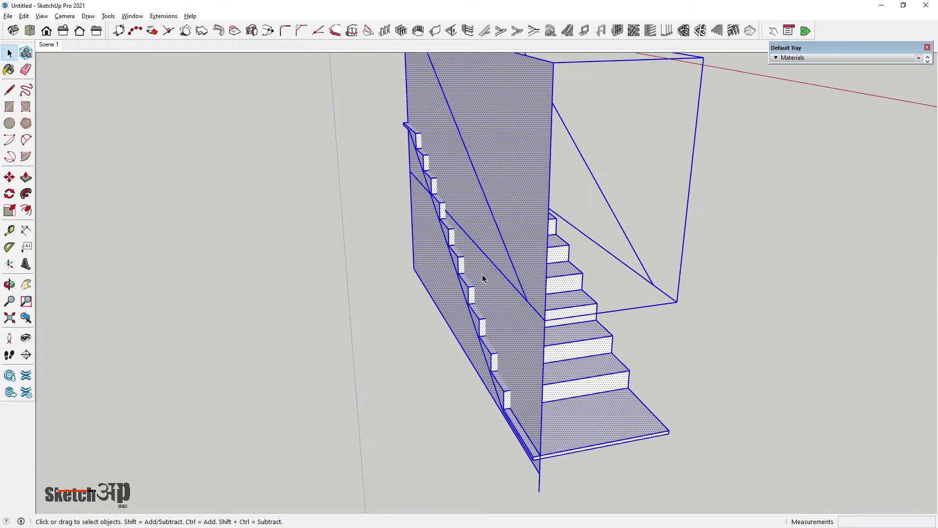
{"action": "right_click", "coordinate": [484, 274]}
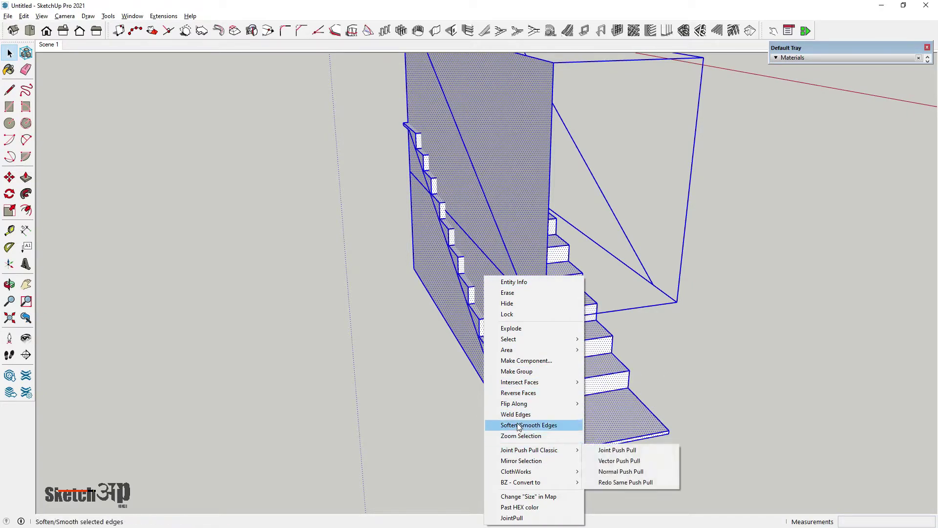
{"action": "mouse_move", "coordinate": [519, 382]}
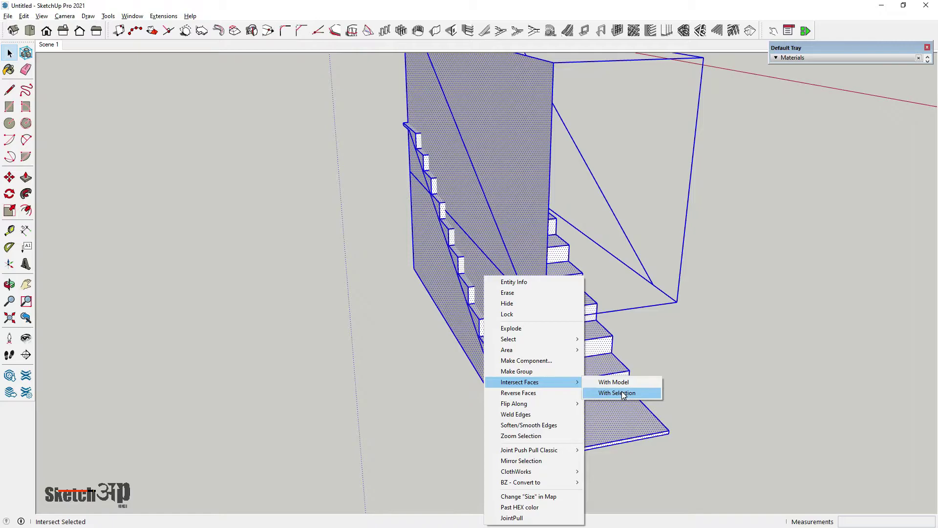
{"action": "left_click", "coordinate": [623, 392]}
{"action": "middle_click_drag", "start_coordinate": [497, 315], "coordinate": [423, 209]}
{"action": "scroll", "coordinate": [274, 98], "scroll_direction": "up", "scroll_amount": 3}
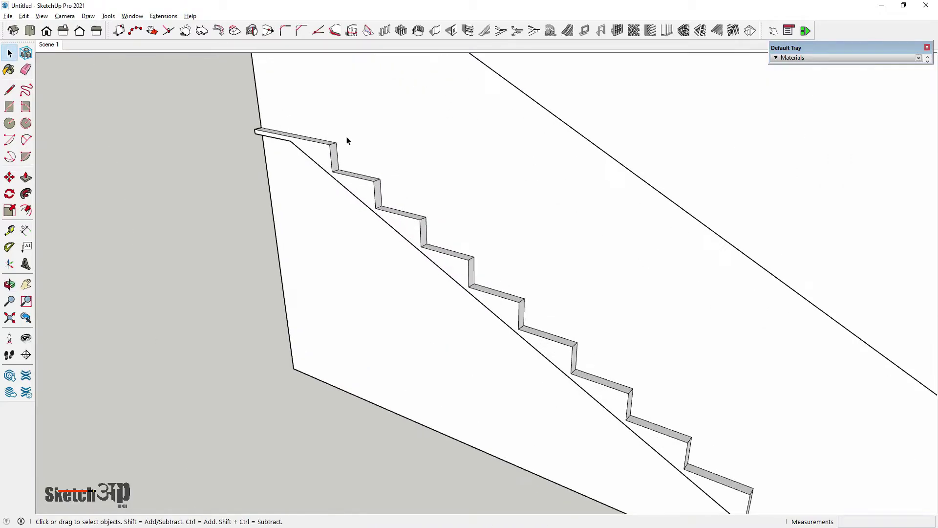
{"action": "scroll", "coordinate": [347, 142], "scroll_direction": "up", "scroll_amount": 2}
{"action": "scroll", "coordinate": [667, 430], "scroll_direction": "down", "scroll_amount": 5}
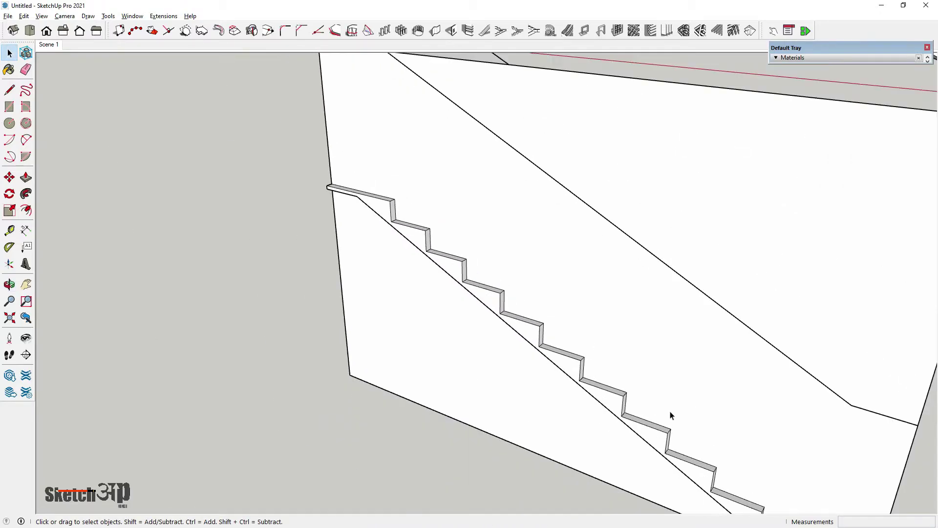
{"action": "middle_click_drag", "start_coordinate": [670, 414], "coordinate": [191, 139]}
- Delete the triangular faces below and above the sloped side panel
{"action": "mouse_move", "coordinate": [367, 306]}
{"action": "left_mouse_down"}
{"action": "mouse_move", "coordinate": [477, 408]}
{"action": "mouse_move", "coordinate": [388, 338]}
{"action": "left_mouse_up"}
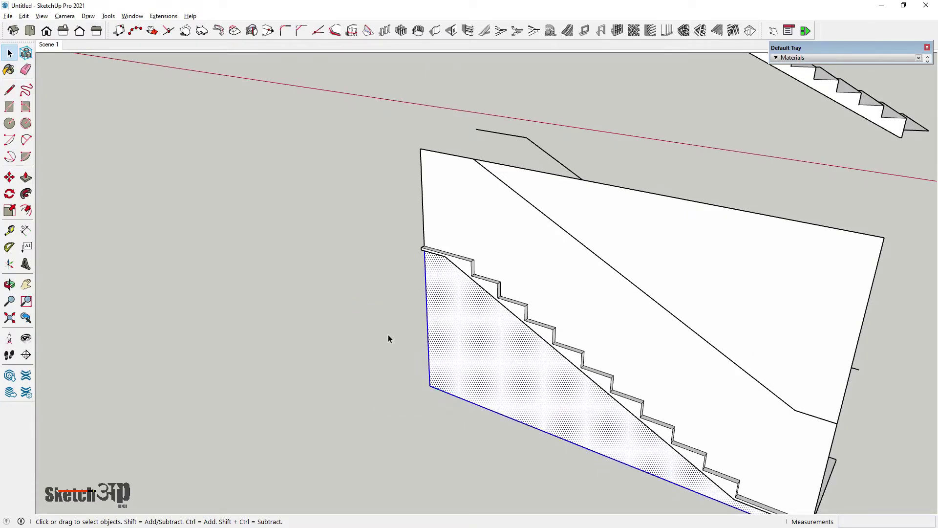
{"action": "key", "text": "Delete"}
{"action": "scroll", "coordinate": [388, 337], "scroll_direction": "down", "scroll_amount": 3}
{"action": "middle_click_drag", "start_coordinate": [705, 327], "coordinate": [683, 305]}
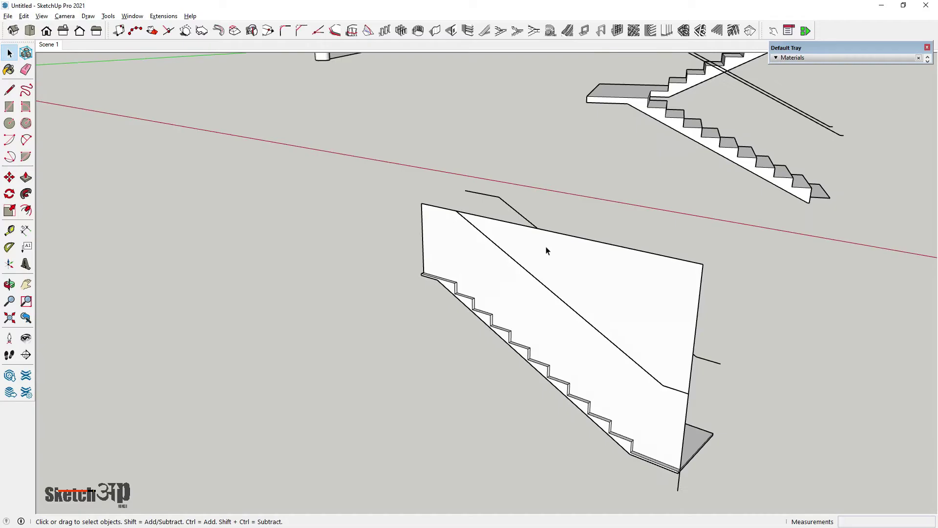
{"action": "scroll", "coordinate": [547, 250], "scroll_direction": "up", "scroll_amount": 1}
{"action": "left_click", "coordinate": [578, 316]}
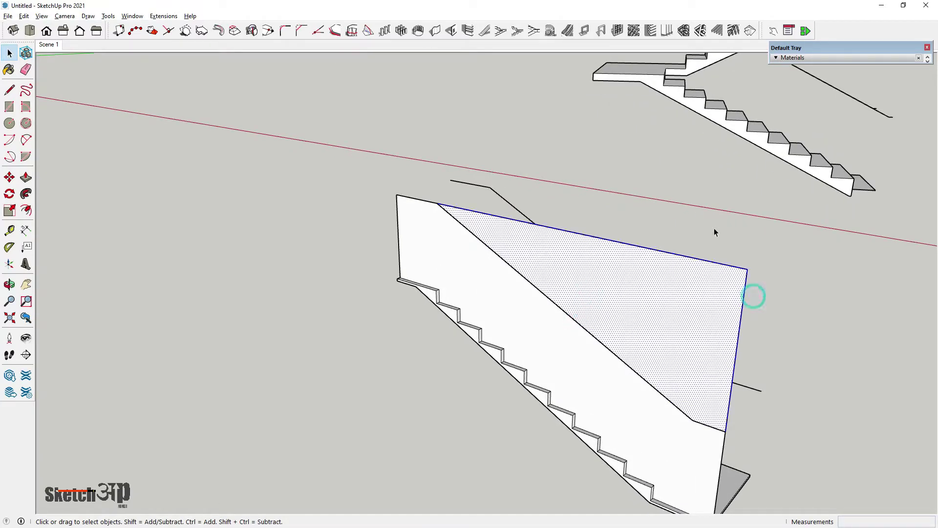
{"action": "key", "text": "Delete"}
- Orbit to a side view of the stair, cycling through Eraser, Move and Push/Pull
{"action": "mouse_move", "coordinate": [626, 322]}
{"action": "middle_mouse_down"}
{"action": "mouse_move", "coordinate": [413, 245]}
{"action": "mouse_move", "coordinate": [544, 58]}
{"action": "mouse_move", "coordinate": [425, 397]}
{"action": "mouse_move", "coordinate": [121, 140]}
{"action": "middle_mouse_up"}
{"action": "left_click", "coordinate": [26, 68]}
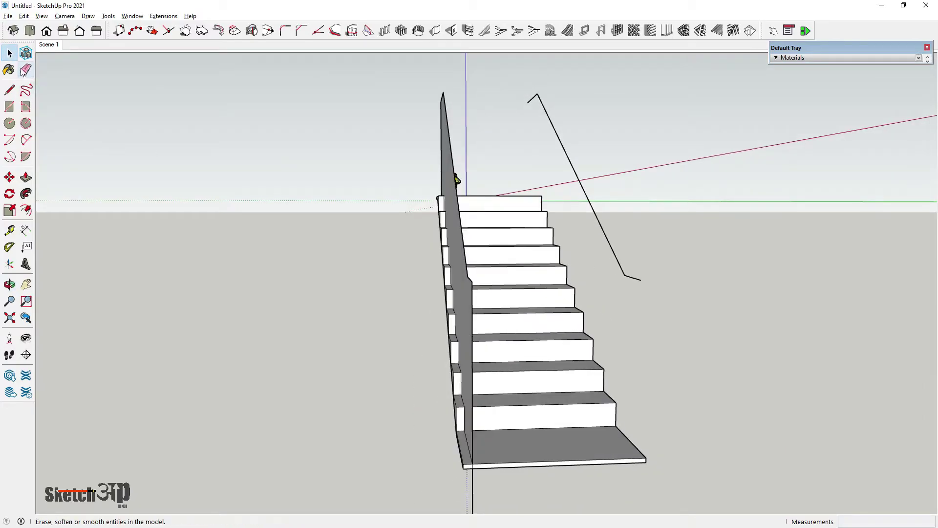
{"action": "scroll", "coordinate": [459, 414], "scroll_direction": "down", "scroll_amount": 3}
{"action": "scroll", "coordinate": [463, 436], "scroll_direction": "up", "scroll_amount": 2}
{"action": "middle_click_drag", "start_coordinate": [471, 412], "coordinate": [358, 281]}
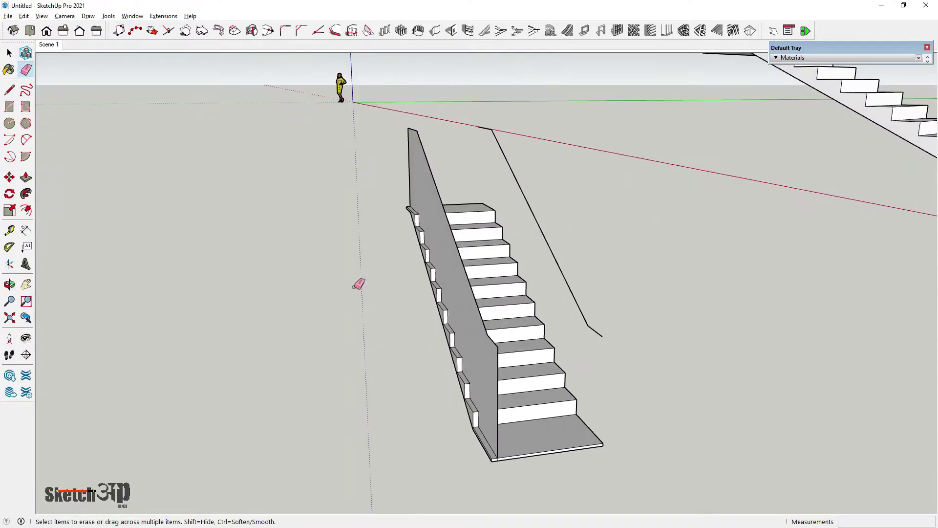
{"action": "key", "text": "m"}
{"action": "key", "text": "p"}
{"action": "scroll", "coordinate": [507, 421], "scroll_direction": "up", "scroll_amount": 2}
- Push/pull the sloped side panel to a thickness of 1/2 inch
{"action": "scroll", "coordinate": [498, 428], "scroll_direction": "up", "scroll_amount": 1}
{"action": "left_click", "coordinate": [498, 430]}
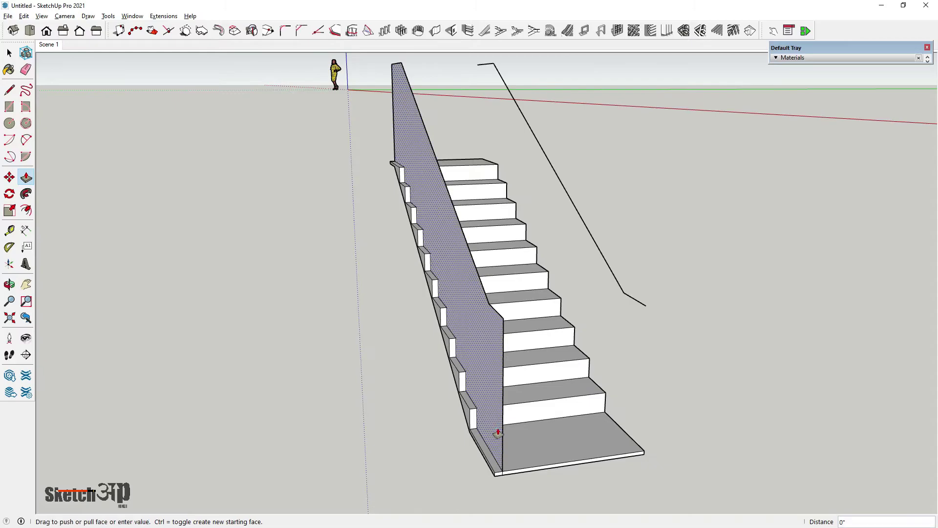
{"action": "left_click", "coordinate": [503, 433]}
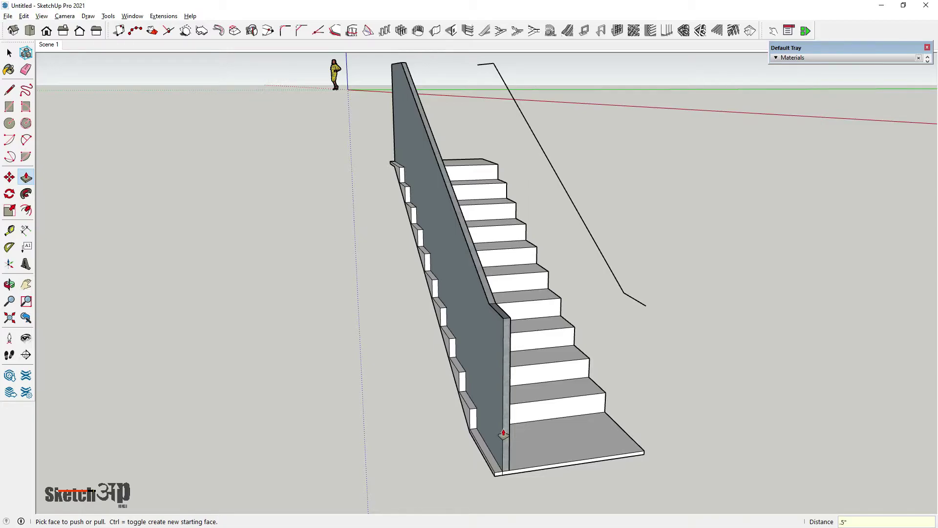
{"action": "left_click", "coordinate": [503, 434]}
{"action": "key", "text": "space"}
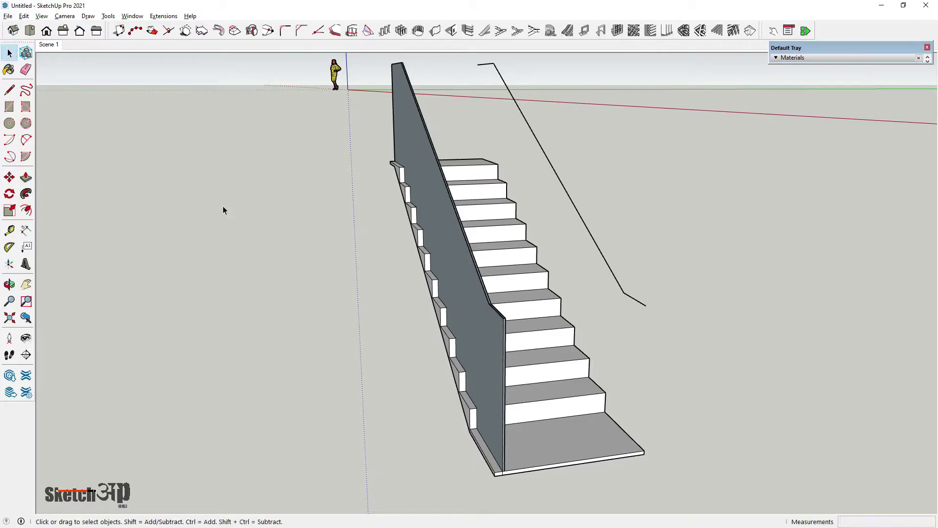
- Inspect the side wall group from both sides of the stair, opening and reselecting it
{"action": "mouse_move", "coordinate": [226, 207]}
{"action": "middle_mouse_down"}
{"action": "mouse_move", "coordinate": [430, 321]}
{"action": "mouse_move", "coordinate": [314, 265]}
{"action": "middle_mouse_up"}
{"action": "scroll", "coordinate": [313, 266], "scroll_direction": "up", "scroll_amount": 2}
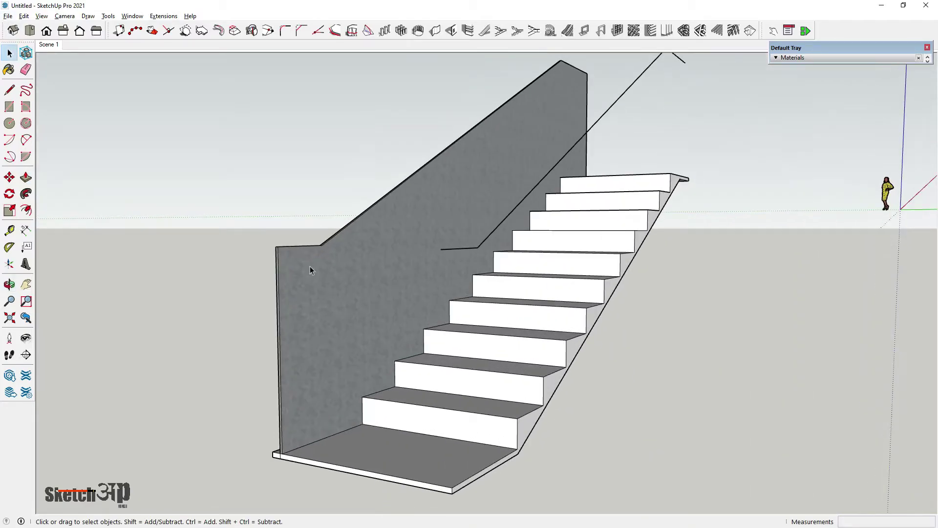
{"action": "left_click", "coordinate": [325, 259]}
{"action": "scroll", "coordinate": [324, 285], "scroll_direction": "up", "scroll_amount": 3}
{"action": "scroll", "coordinate": [324, 285], "scroll_direction": "down", "scroll_amount": 2}
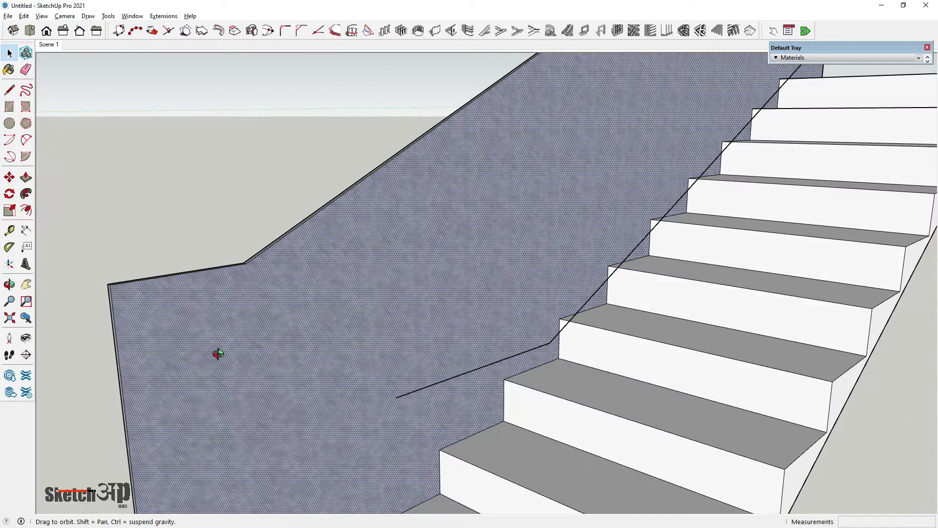
{"action": "middle_click_drag", "start_coordinate": [325, 284], "coordinate": [371, 265]}
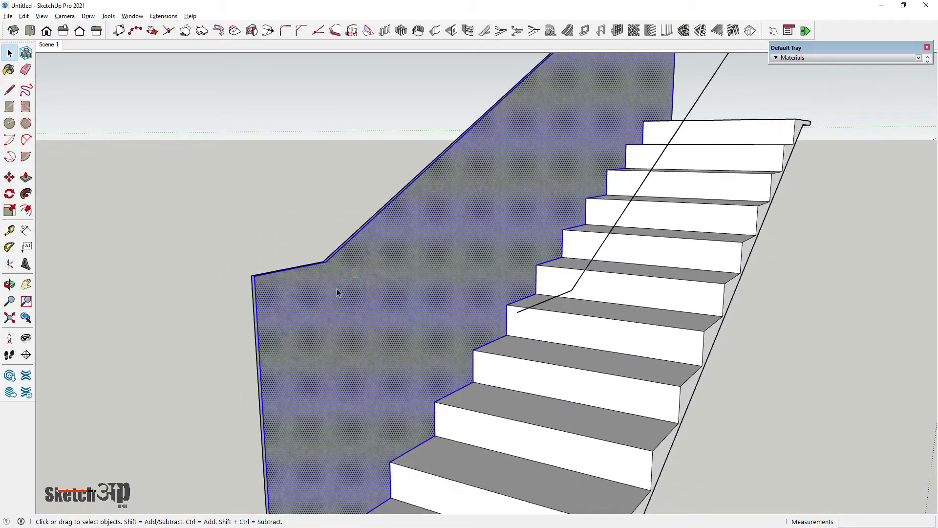
{"action": "left_click", "coordinate": [268, 279]}
{"action": "scroll", "coordinate": [332, 317], "scroll_direction": "down", "scroll_amount": 2}
{"action": "double_click", "coordinate": [334, 316]}
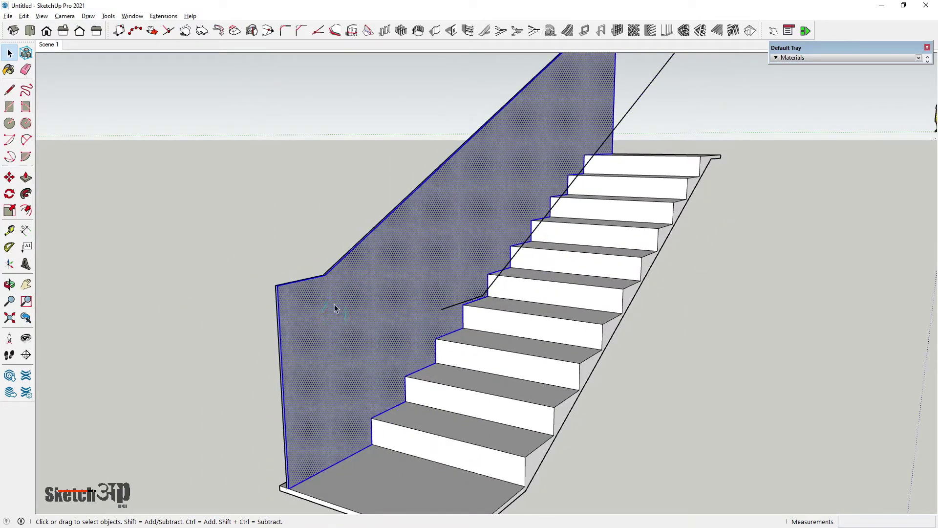
{"action": "left_click", "coordinate": [351, 327]}
{"action": "scroll", "coordinate": [328, 306], "scroll_direction": "up", "scroll_amount": 5}
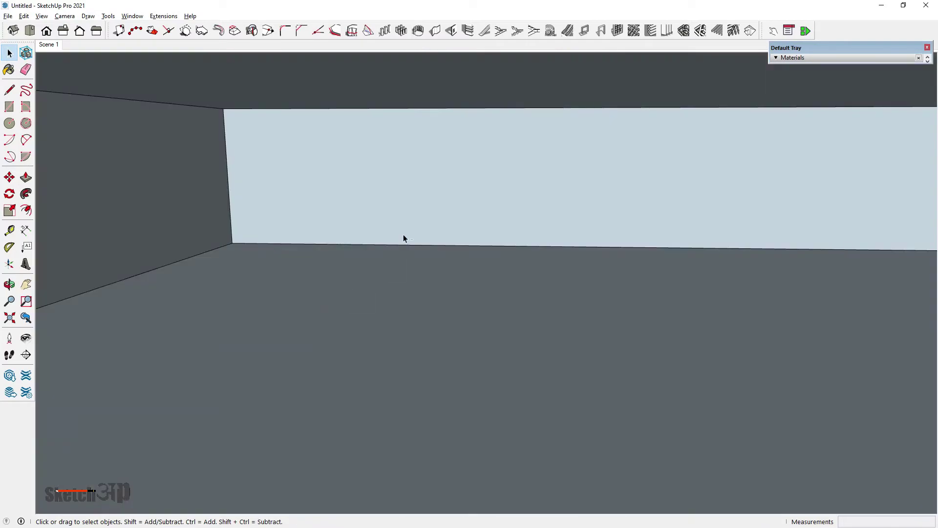
{"action": "scroll", "coordinate": [423, 243], "scroll_direction": "down", "scroll_amount": 8}
{"action": "scroll", "coordinate": [559, 136], "scroll_direction": "up", "scroll_amount": 5}
{"action": "scroll", "coordinate": [559, 136], "scroll_direction": "up", "scroll_amount": 3}
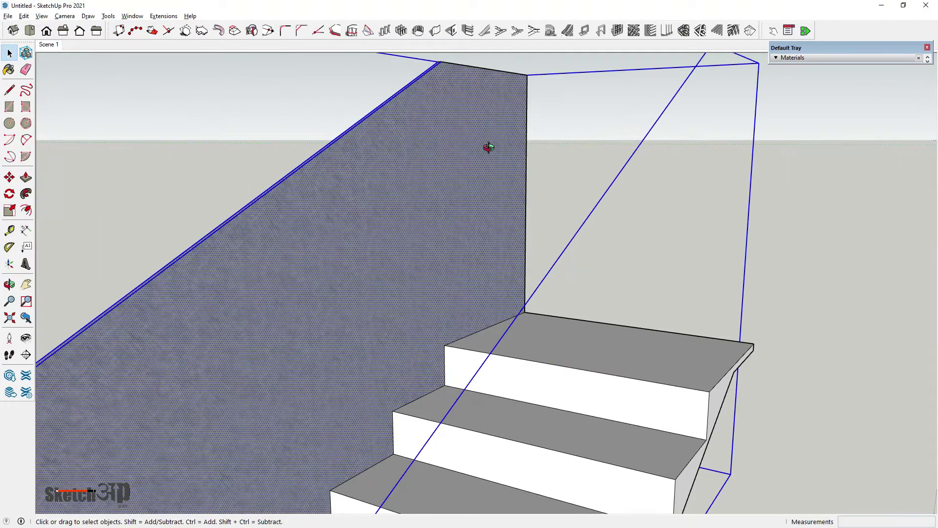
- Erase the leftover wall group on the opposite side of the stair
{"action": "mouse_move", "coordinate": [487, 147]}
{"action": "middle_mouse_down"}
{"action": "mouse_move", "coordinate": [517, 236]}
{"action": "mouse_move", "coordinate": [613, 205]}
{"action": "mouse_move", "coordinate": [606, 200]}
{"action": "middle_mouse_up"}
{"action": "left_click", "coordinate": [617, 198]}
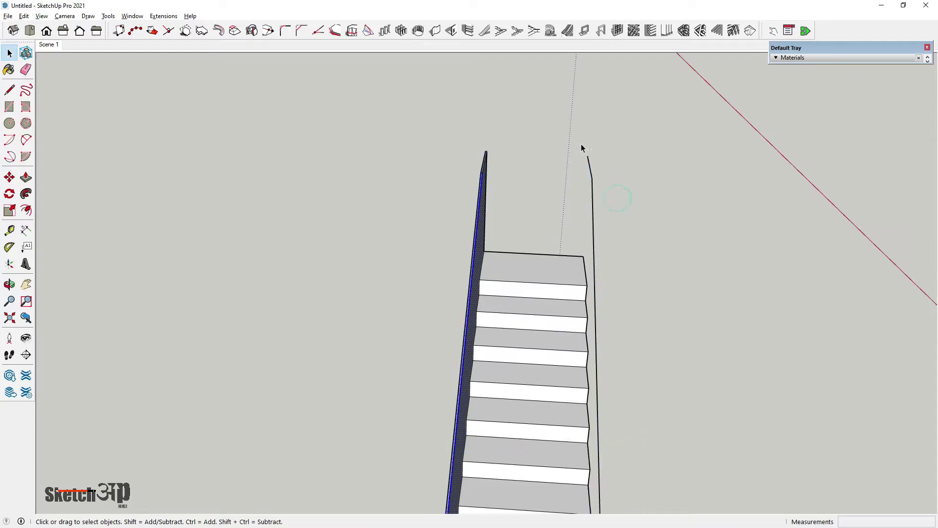
{"action": "left_click", "coordinate": [593, 195]}
{"action": "right_click", "coordinate": [592, 188]}
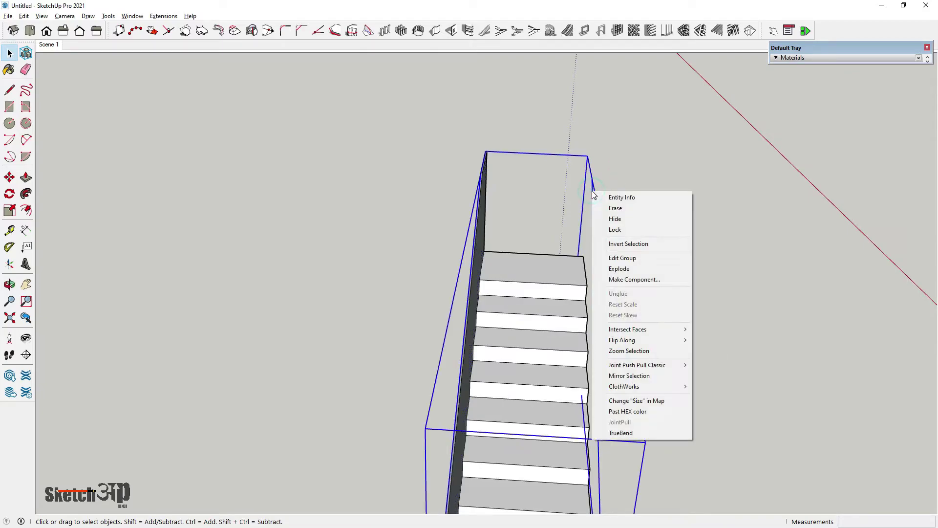
{"action": "left_click", "coordinate": [614, 207]}
{"action": "mouse_move", "coordinate": [614, 207]}
{"action": "middle_mouse_down"}
{"action": "mouse_move", "coordinate": [466, 219]}
{"action": "mouse_move", "coordinate": [494, 195]}
{"action": "middle_mouse_up"}
{"action": "scroll", "coordinate": [493, 195], "scroll_direction": "down", "scroll_amount": 3}
{"action": "key", "text": "space"}
- Select the side panel's edges and face, and show the Colors material library
{"action": "left_click_drag", "start_coordinate": [548, 196], "coordinate": [430, 128]}
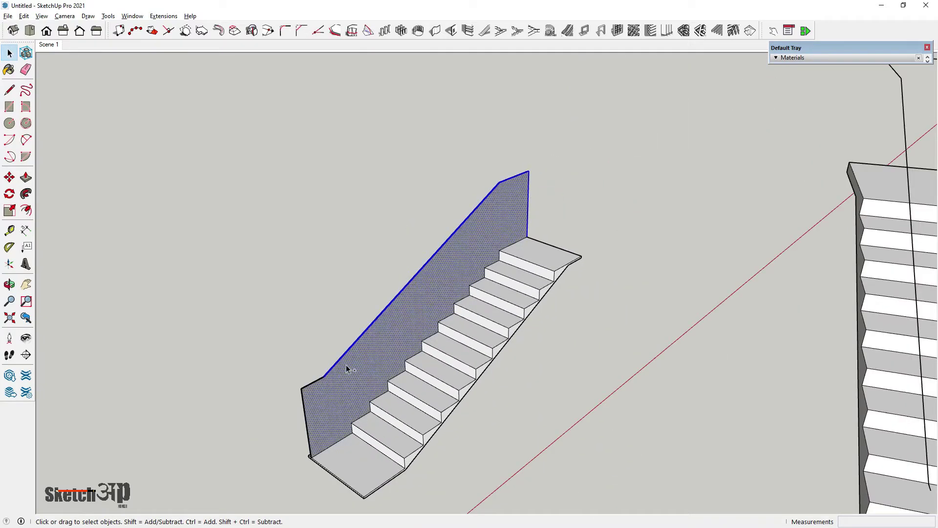
{"action": "left_click_drag", "start_coordinate": [330, 408], "coordinate": [274, 348], "text": "shift"}
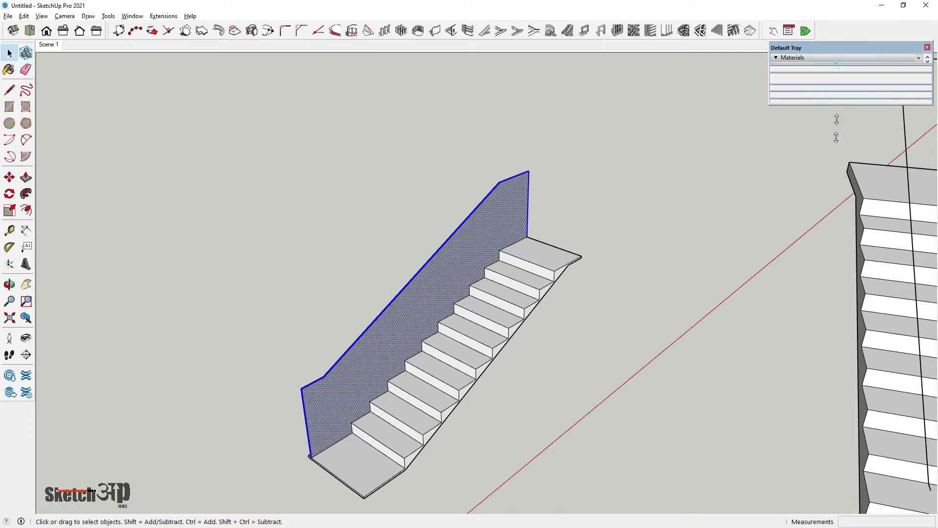
{"action": "left_click_drag", "start_coordinate": [836, 64], "coordinate": [831, 195]}
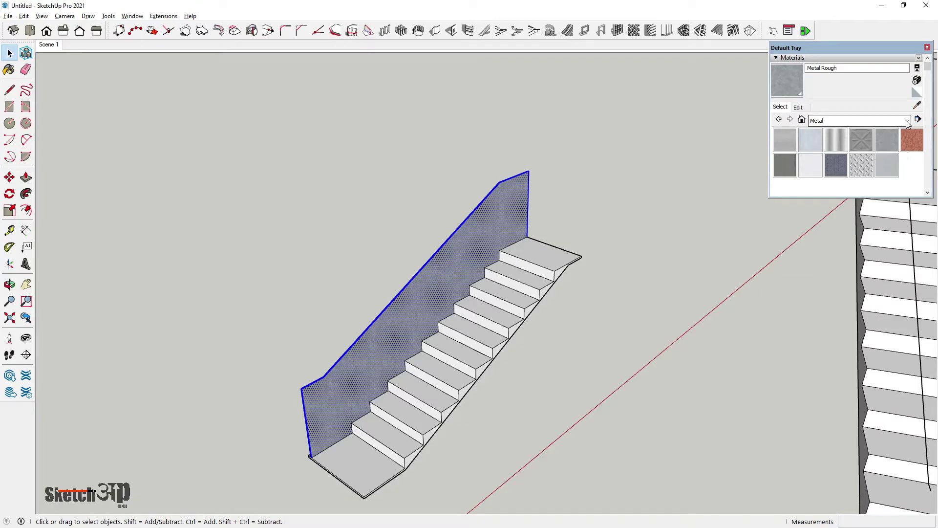
{"action": "left_click", "coordinate": [907, 121]}
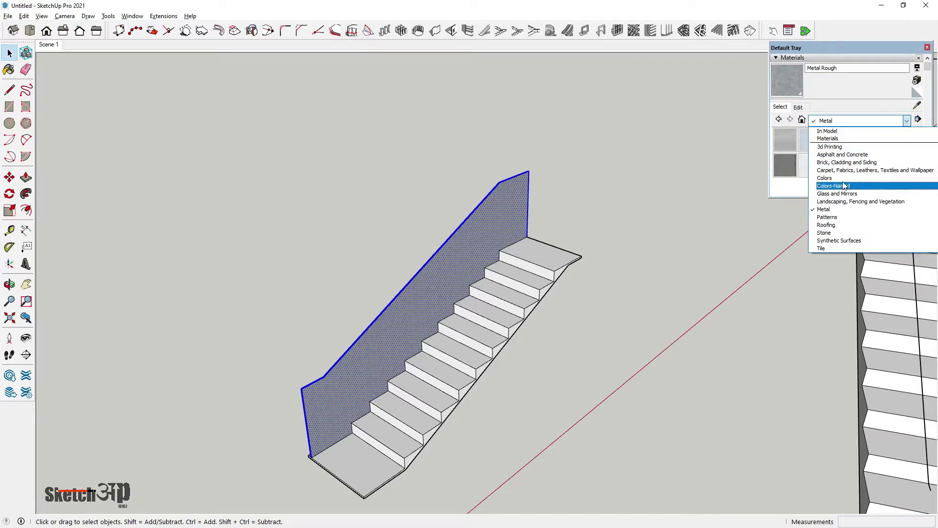
{"action": "left_click", "coordinate": [845, 178]}
- Paint the side panel with the light cyan Color H02
{"action": "scroll", "coordinate": [845, 169], "scroll_direction": "down", "scroll_amount": 3}
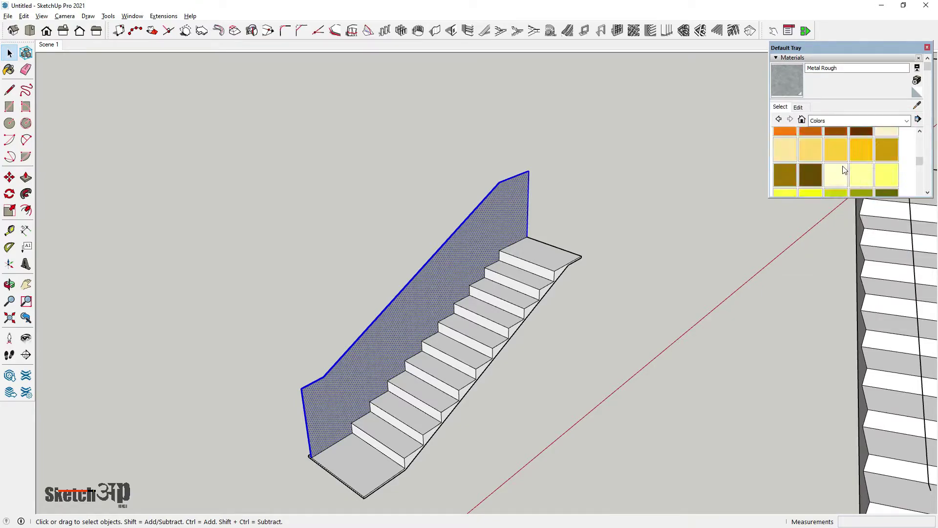
{"action": "scroll", "coordinate": [844, 170], "scroll_direction": "down", "scroll_amount": 2}
{"action": "scroll", "coordinate": [848, 176], "scroll_direction": "down", "scroll_amount": 2}
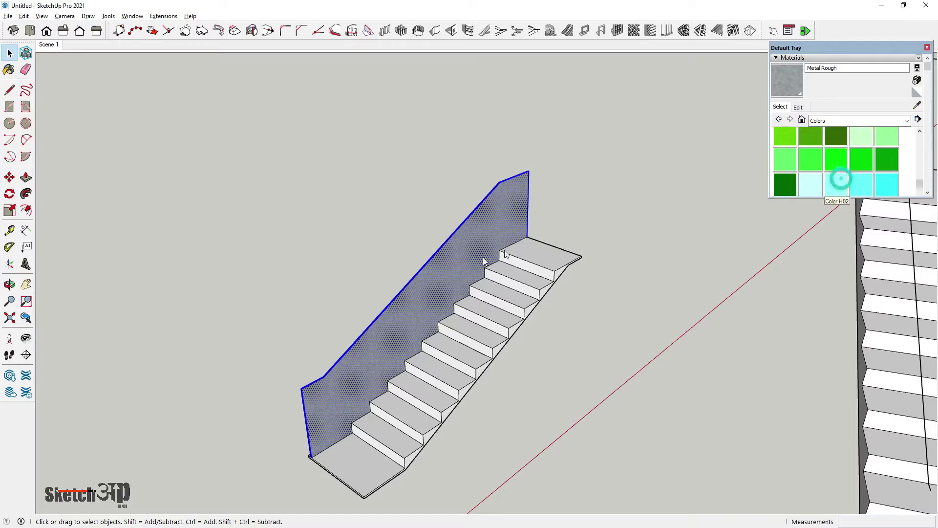
{"action": "left_click", "coordinate": [446, 254]}
{"action": "scroll", "coordinate": [446, 259], "scroll_direction": "up", "scroll_amount": 2}
{"action": "scroll", "coordinate": [442, 247], "scroll_direction": "up", "scroll_amount": 3}
{"action": "scroll", "coordinate": [416, 200], "scroll_direction": "up", "scroll_amount": 2}
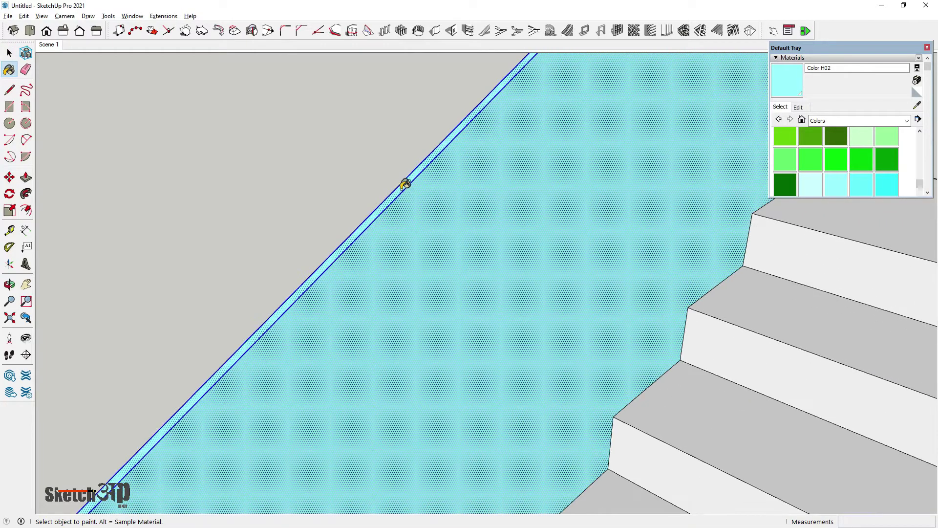
{"action": "middle_click_drag", "start_coordinate": [415, 205], "coordinate": [479, 225]}
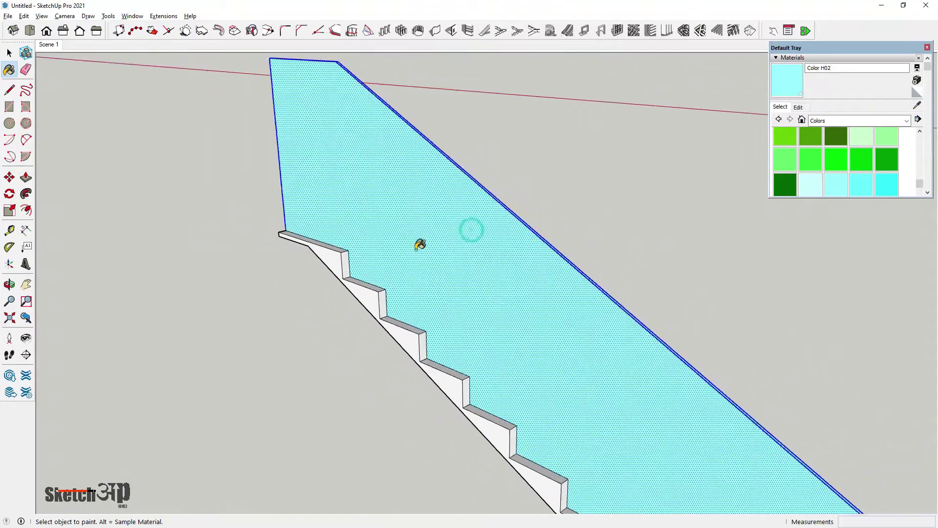
{"action": "mouse_move", "coordinate": [420, 244]}
{"action": "middle_mouse_down"}
{"action": "mouse_move", "coordinate": [354, 132]}
{"action": "mouse_move", "coordinate": [324, 168]}
{"action": "middle_mouse_up"}
{"action": "scroll", "coordinate": [465, 268], "scroll_direction": "down", "scroll_amount": 3}
{"action": "scroll", "coordinate": [571, 289], "scroll_direction": "up", "scroll_amount": 3}
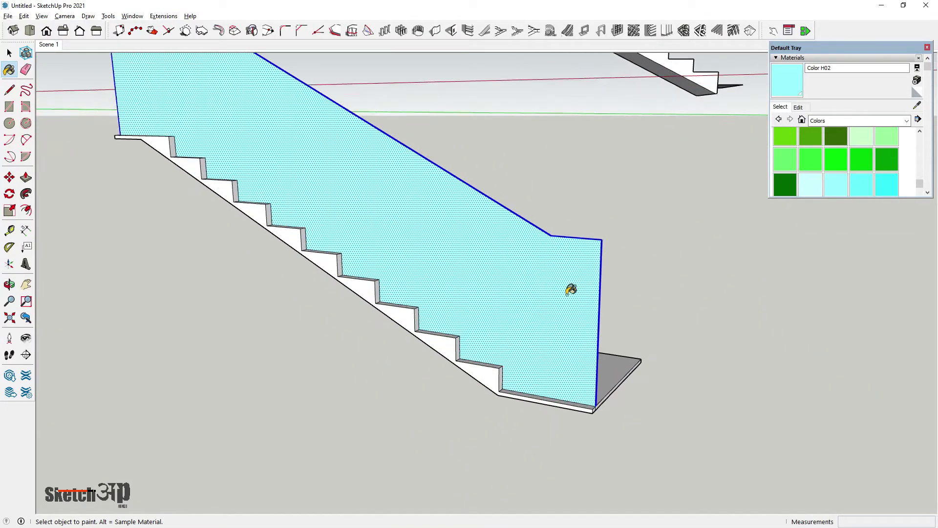
{"action": "scroll", "coordinate": [570, 289], "scroll_direction": "up", "scroll_amount": 2}
{"action": "scroll", "coordinate": [542, 303], "scroll_direction": "up", "scroll_amount": 1}
{"action": "scroll", "coordinate": [559, 259], "scroll_direction": "up", "scroll_amount": 1}
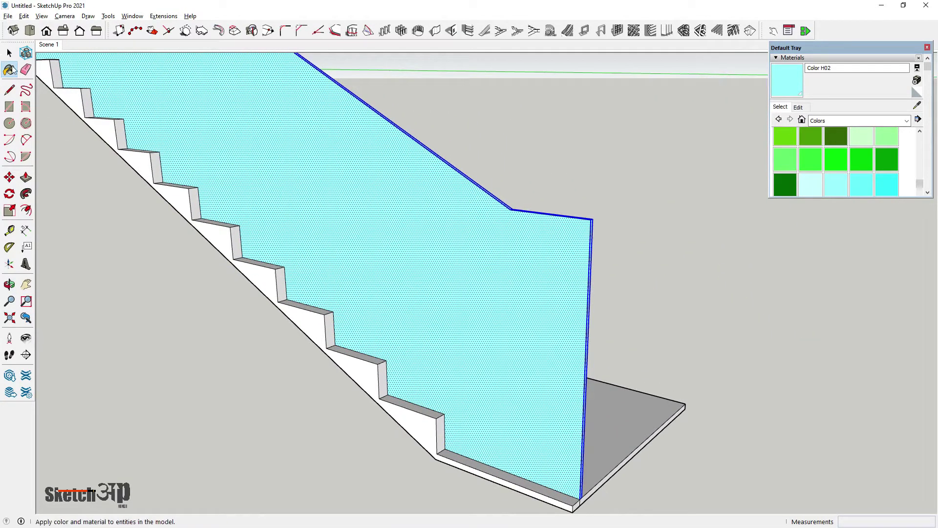
{"action": "left_click", "coordinate": [9, 53]}
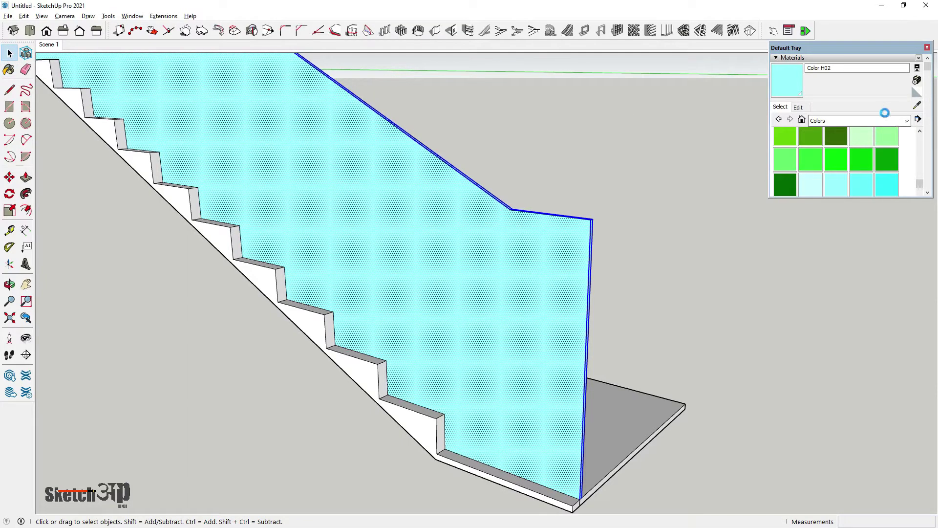
- Lower Color H02's opacity to 13 so the side panel looks like glass
{"action": "left_click", "coordinate": [798, 107]}
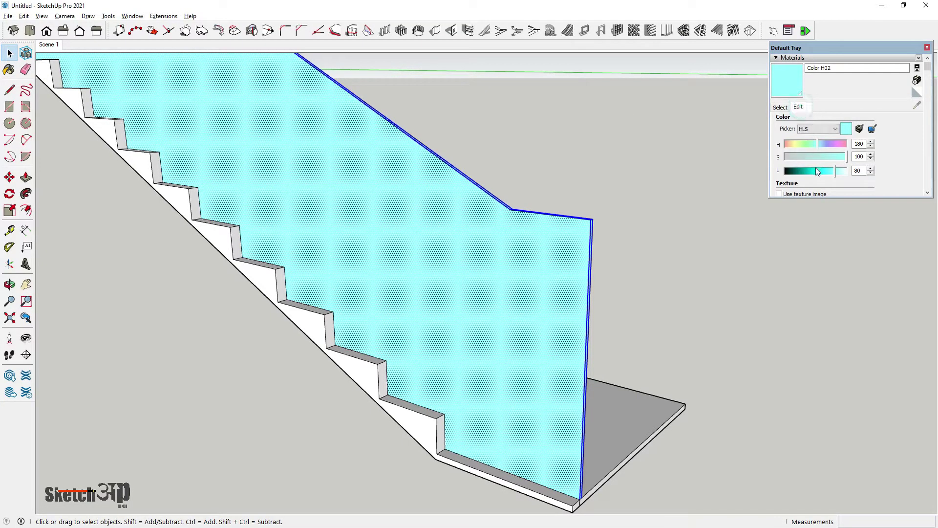
{"action": "left_click_drag", "start_coordinate": [847, 197], "coordinate": [845, 264]}
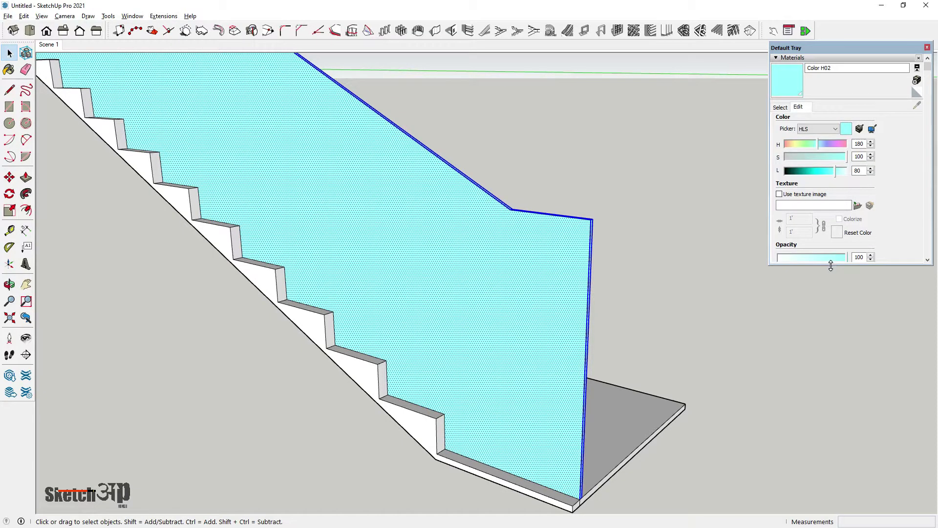
{"action": "left_click", "coordinate": [829, 274]}
{"action": "left_click_drag", "start_coordinate": [827, 264], "coordinate": [828, 288]}
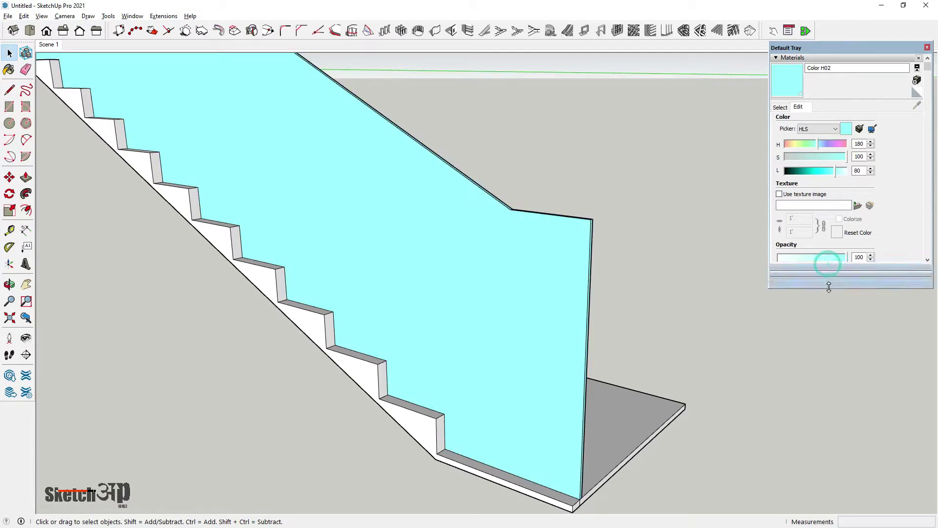
{"action": "mouse_move", "coordinate": [846, 258]}
{"action": "left_mouse_down"}
{"action": "mouse_move", "coordinate": [809, 259]}
{"action": "mouse_move", "coordinate": [792, 275]}
{"action": "left_mouse_up"}
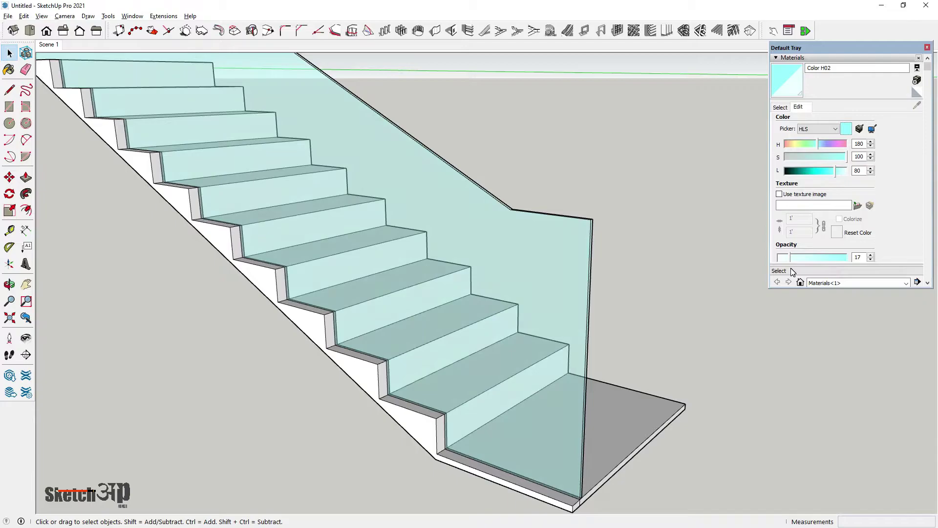
{"action": "middle_click_drag", "start_coordinate": [427, 310], "coordinate": [440, 318]}
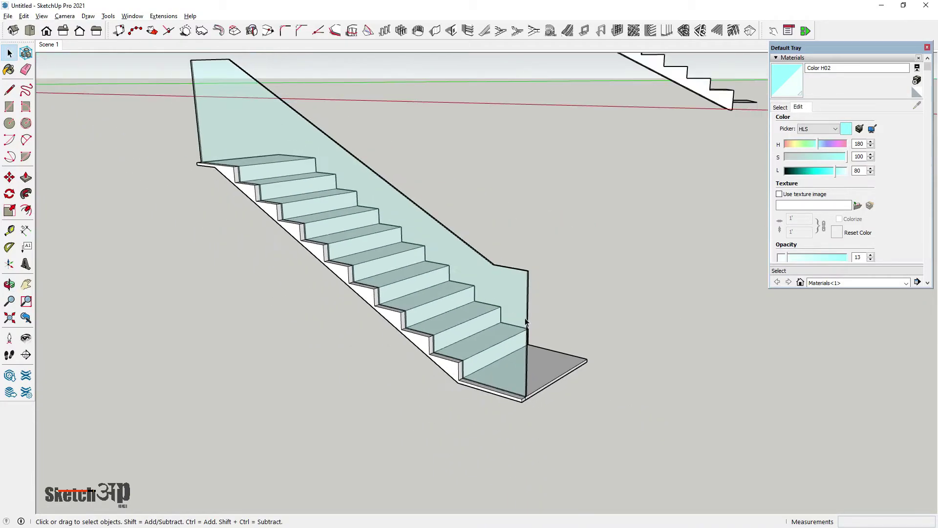
{"action": "scroll", "coordinate": [488, 318], "scroll_direction": "down", "scroll_amount": 3}
{"action": "scroll", "coordinate": [503, 303], "scroll_direction": "up", "scroll_amount": 2}
{"action": "mouse_move", "coordinate": [503, 303]}
{"action": "middle_mouse_down"}
{"action": "mouse_move", "coordinate": [456, 295]}
{"action": "mouse_move", "coordinate": [541, 312]}
{"action": "middle_mouse_up"}
- Make the glass panel geometry into a group
{"action": "left_click", "coordinate": [502, 279]}
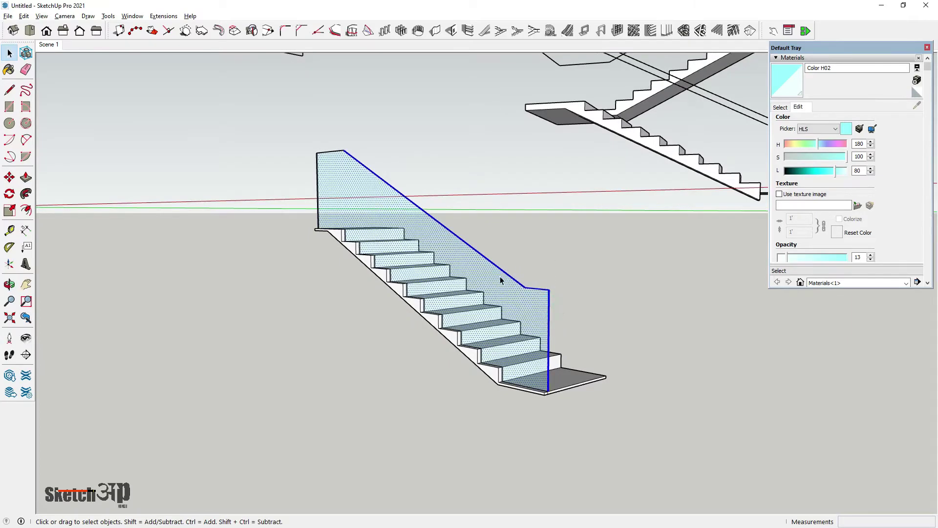
{"action": "middle_click_drag", "start_coordinate": [503, 278], "coordinate": [410, 229]}
{"action": "right_click", "coordinate": [341, 174]}
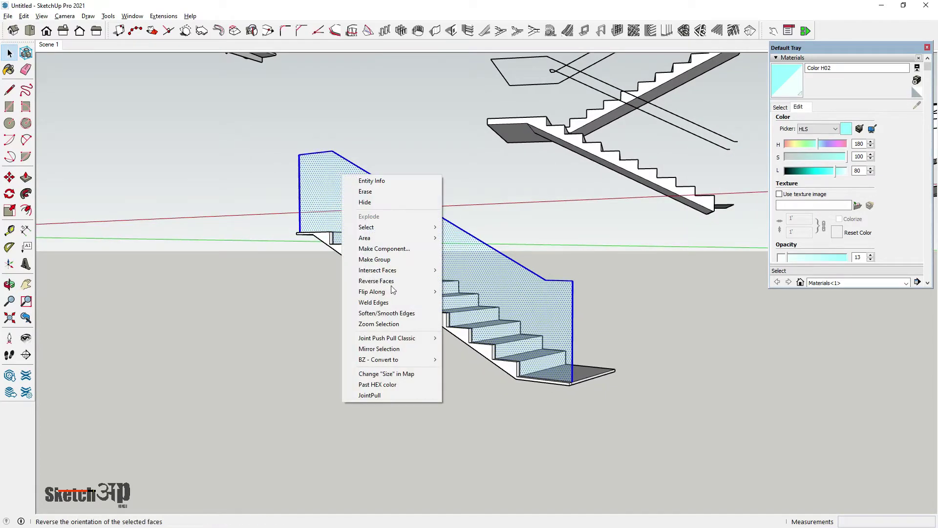
{"action": "left_click", "coordinate": [381, 261]}
{"action": "mouse_move", "coordinate": [381, 261]}
{"action": "middle_mouse_down"}
{"action": "mouse_move", "coordinate": [295, 456]}
{"action": "mouse_move", "coordinate": [254, 430]}
{"action": "middle_mouse_up"}
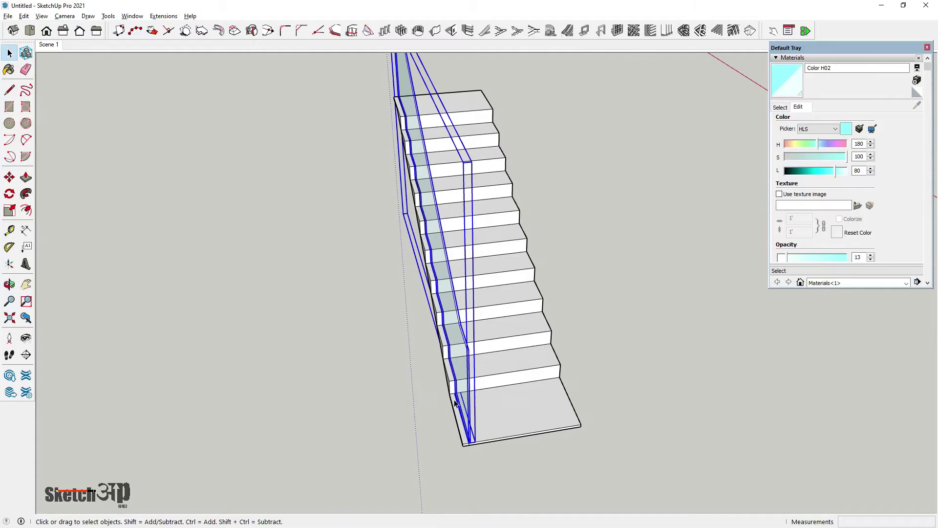
- Copy the glass panel group with Move and Ctrl to the stair's other edge
{"action": "left_click", "coordinate": [10, 177]}
{"action": "scroll", "coordinate": [335, 345], "scroll_direction": "up", "scroll_amount": 3}
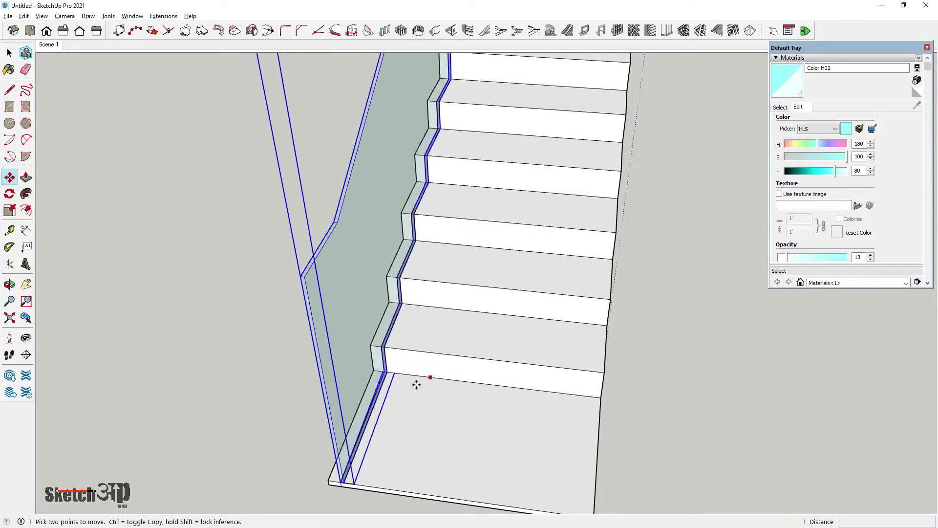
{"action": "scroll", "coordinate": [414, 383], "scroll_direction": "up", "scroll_amount": 3}
{"action": "left_click", "coordinate": [379, 369]}
{"action": "key", "text": "ctrl"}
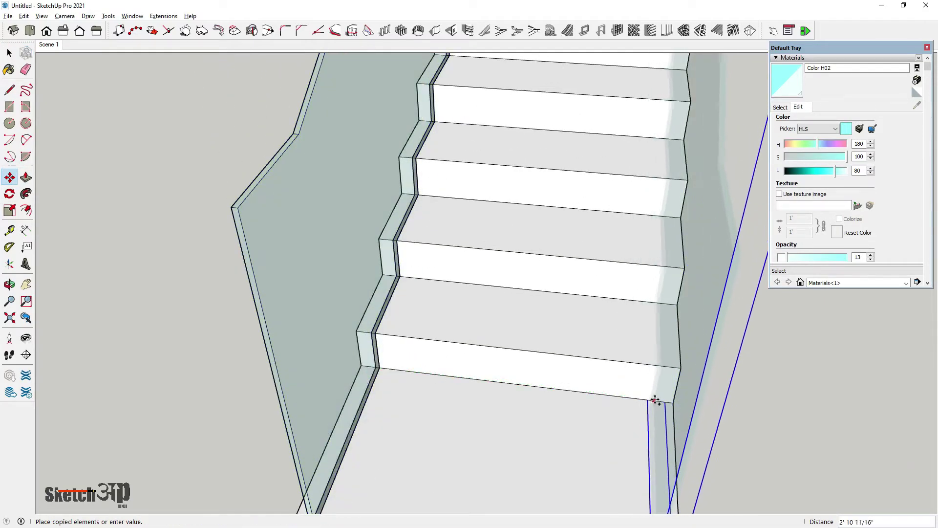
{"action": "left_click", "coordinate": [670, 404]}
{"action": "mouse_move", "coordinate": [665, 404]}
{"action": "middle_mouse_down"}
{"action": "mouse_move", "coordinate": [650, 419]}
{"action": "mouse_move", "coordinate": [566, 392]}
{"action": "mouse_move", "coordinate": [397, 413]}
{"action": "mouse_move", "coordinate": [483, 446]}
{"action": "middle_mouse_up"}
{"action": "scroll", "coordinate": [482, 445], "scroll_direction": "up", "scroll_amount": 3}
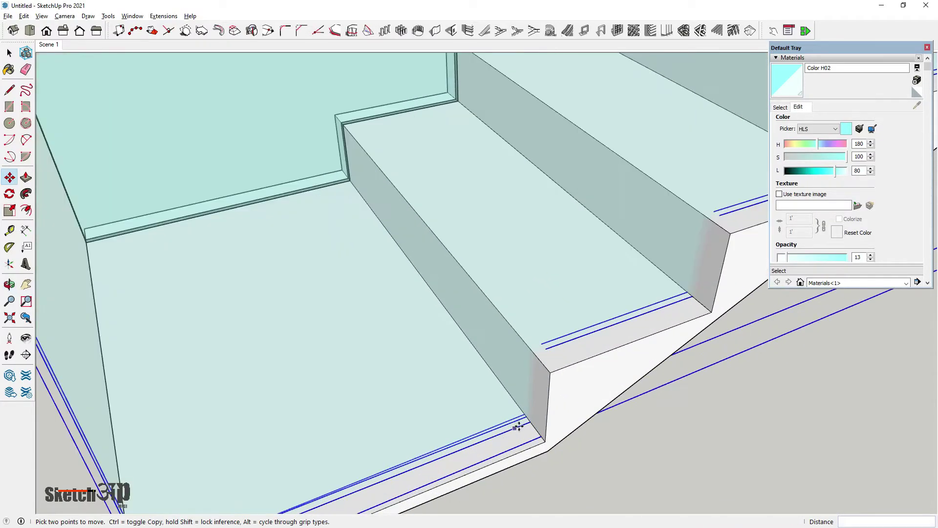
{"action": "scroll", "coordinate": [520, 431], "scroll_direction": "up", "scroll_amount": 2}
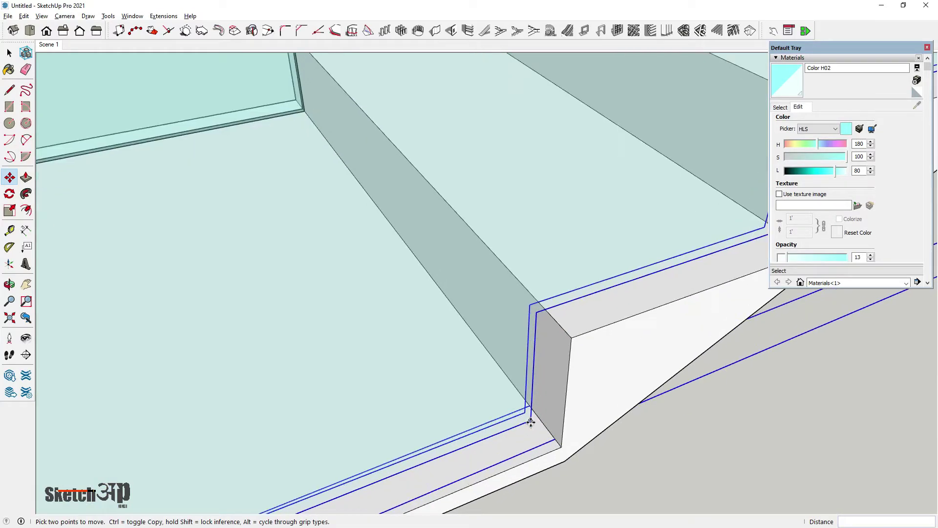
{"action": "scroll", "coordinate": [527, 417], "scroll_direction": "down", "scroll_amount": 3}
{"action": "scroll", "coordinate": [394, 417], "scroll_direction": "down", "scroll_amount": 5}
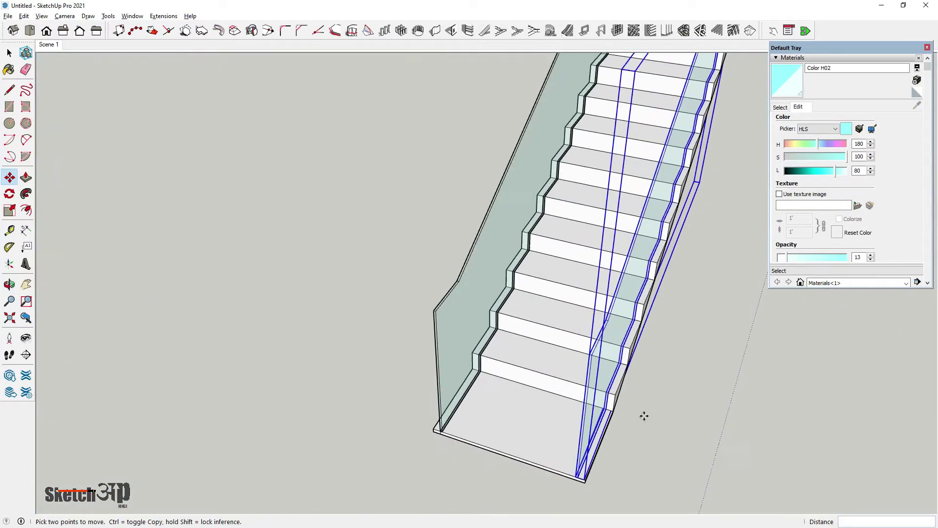
{"action": "middle_click_drag", "start_coordinate": [645, 414], "coordinate": [718, 440]}
- Clear the selection, then start and cancel the Line tool
{"action": "left_click", "coordinate": [9, 53]}
{"action": "left_click", "coordinate": [174, 201]}
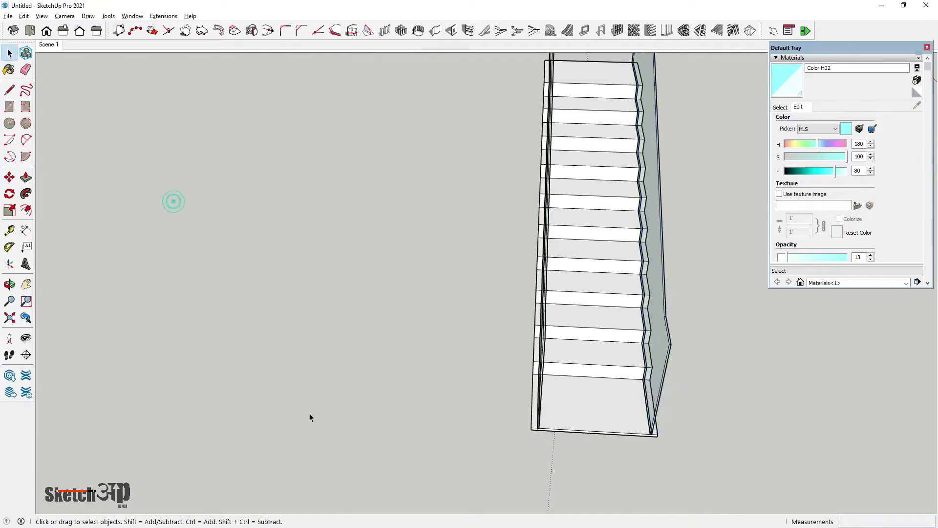
{"action": "mouse_move", "coordinate": [310, 417]}
{"action": "middle_mouse_down"}
{"action": "mouse_move", "coordinate": [608, 278]}
{"action": "mouse_move", "coordinate": [604, 314]}
{"action": "mouse_move", "coordinate": [606, 266]}
{"action": "mouse_move", "coordinate": [605, 341]}
{"action": "mouse_move", "coordinate": [569, 310]}
{"action": "middle_mouse_up"}
{"action": "scroll", "coordinate": [606, 328], "scroll_direction": "up", "scroll_amount": 3}
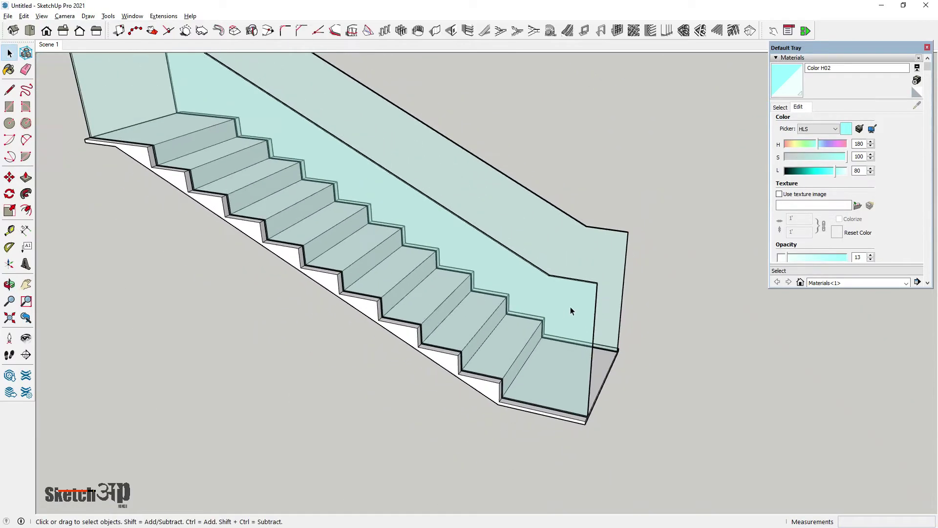
{"action": "scroll", "coordinate": [568, 285], "scroll_direction": "up", "scroll_amount": 2}
{"action": "scroll", "coordinate": [425, 309], "scroll_direction": "down", "scroll_amount": 3}
{"action": "key", "text": "l"}
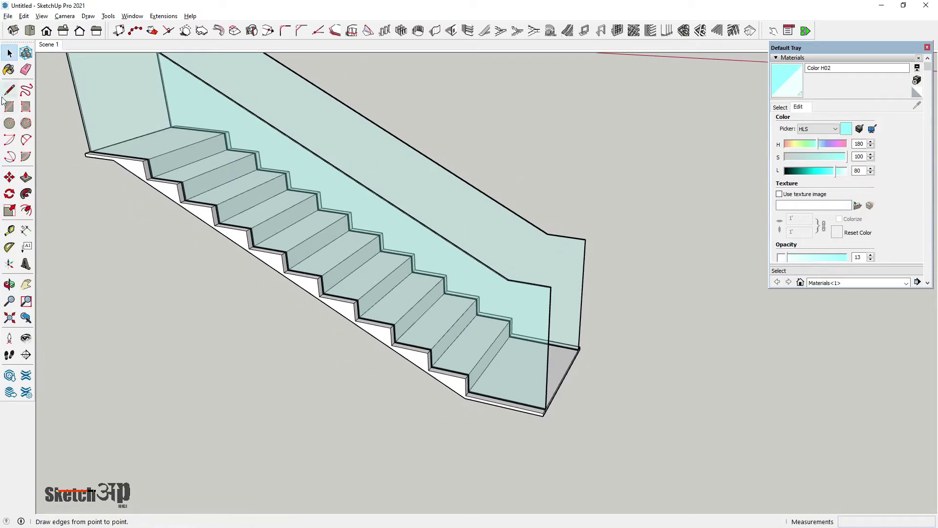
{"action": "scroll", "coordinate": [523, 341], "scroll_direction": "up", "scroll_amount": 2}
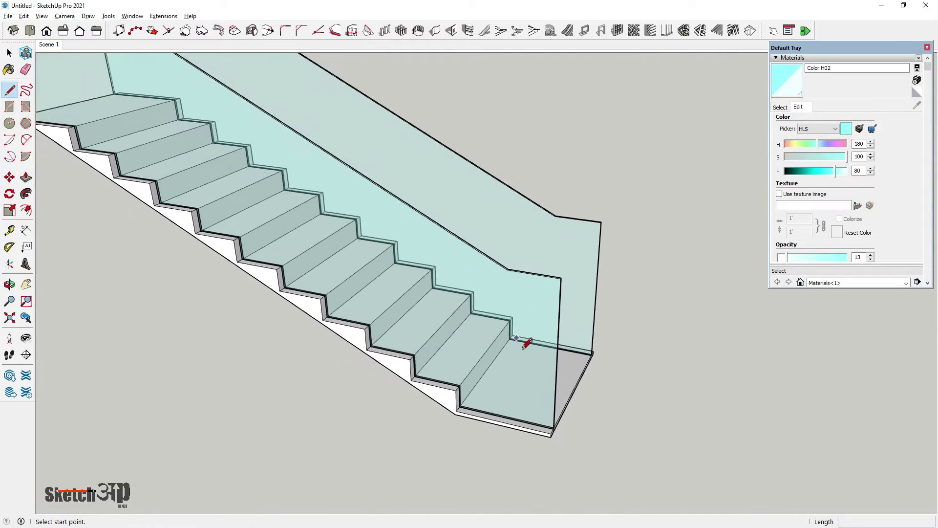
{"action": "scroll", "coordinate": [509, 360], "scroll_direction": "up", "scroll_amount": 3}
{"action": "key", "text": "space"}
- Reselect the glass railing panel beside the stair
{"action": "middle_click_drag", "start_coordinate": [62, 101], "coordinate": [562, 323]}
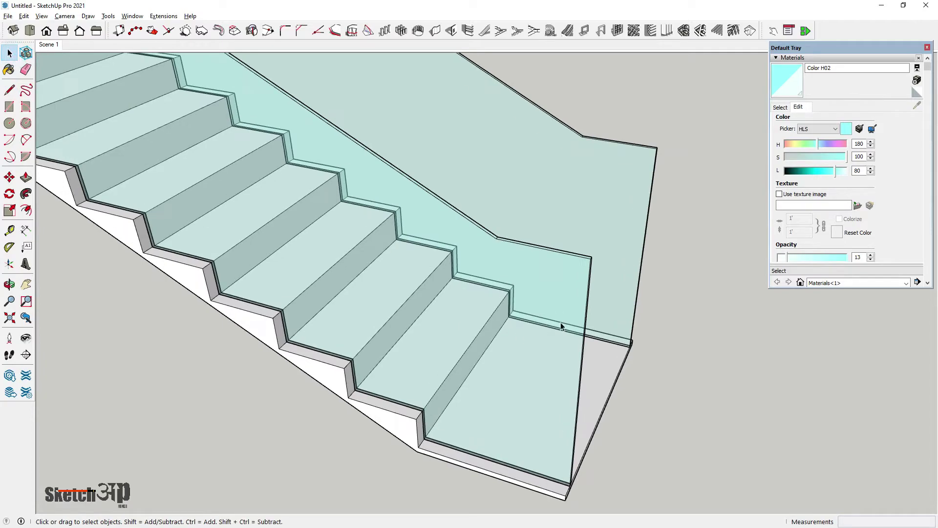
{"action": "scroll", "coordinate": [590, 293], "scroll_direction": "up", "scroll_amount": 2}
{"action": "left_click", "coordinate": [591, 293]}
{"action": "mouse_move", "coordinate": [618, 220]}
{"action": "middle_mouse_down"}
{"action": "mouse_move", "coordinate": [516, 317]}
{"action": "mouse_move", "coordinate": [473, 220]}
{"action": "mouse_move", "coordinate": [521, 267]}
{"action": "middle_mouse_up"}
{"action": "scroll", "coordinate": [516, 316], "scroll_direction": "down", "scroll_amount": 3}
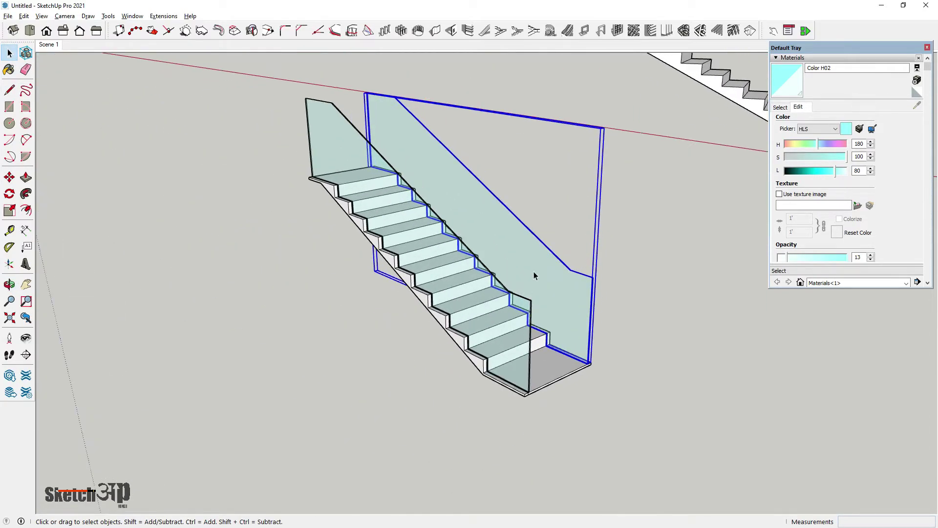
- Make the left glass panel a component with the definition name 'glass 1'
{"action": "left_click", "coordinate": [533, 275]}
{"action": "right_click", "coordinate": [518, 309]}
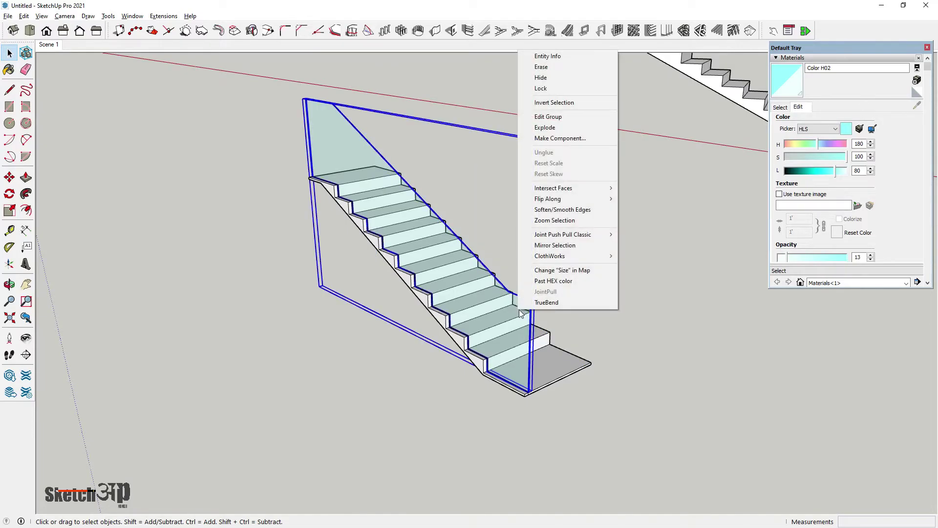
{"action": "left_click", "coordinate": [557, 138]}
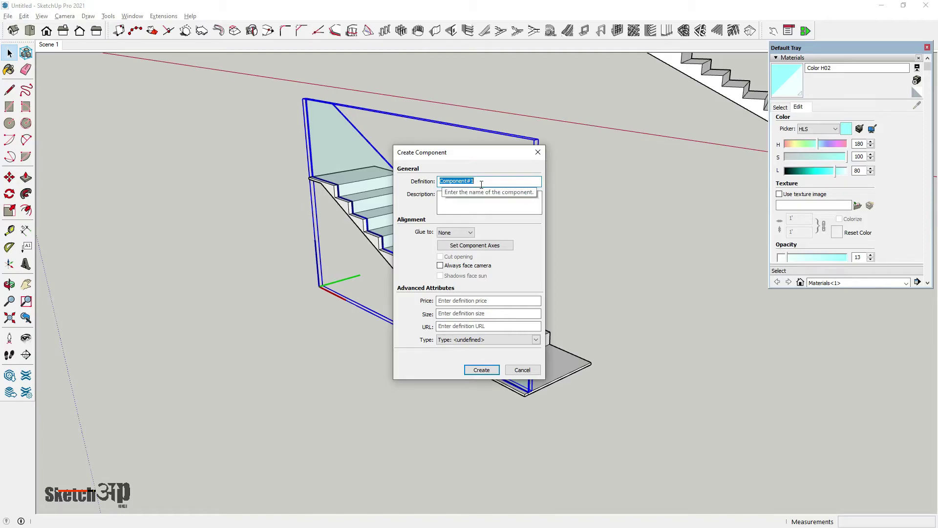
{"action": "type", "text": "glass 1"}
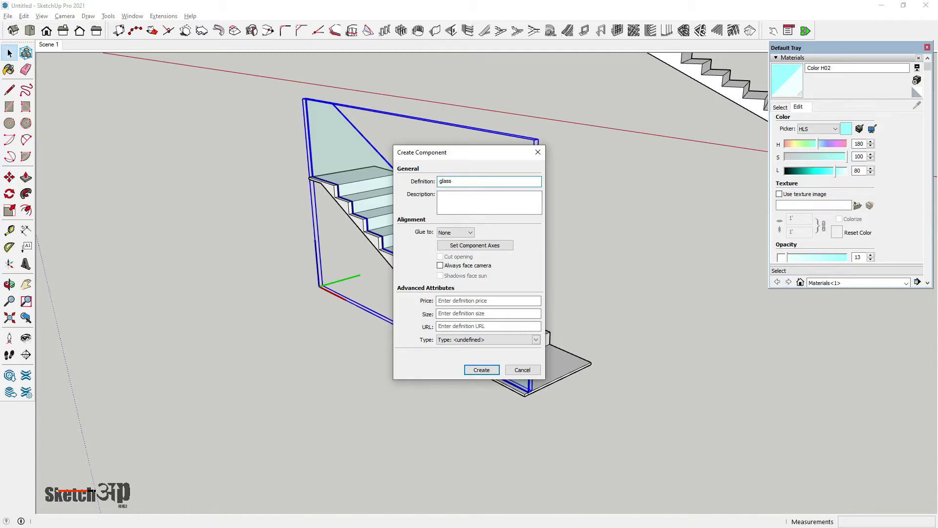
{"action": "left_click", "coordinate": [485, 373]}
{"action": "scroll", "coordinate": [517, 362], "scroll_direction": "up", "scroll_amount": 2}
{"action": "left_click", "coordinate": [518, 366]}
- Copy the glass 1 component with Move and Ctrl to the stair's opposite edge
{"action": "scroll", "coordinate": [517, 366], "scroll_direction": "up", "scroll_amount": 3}
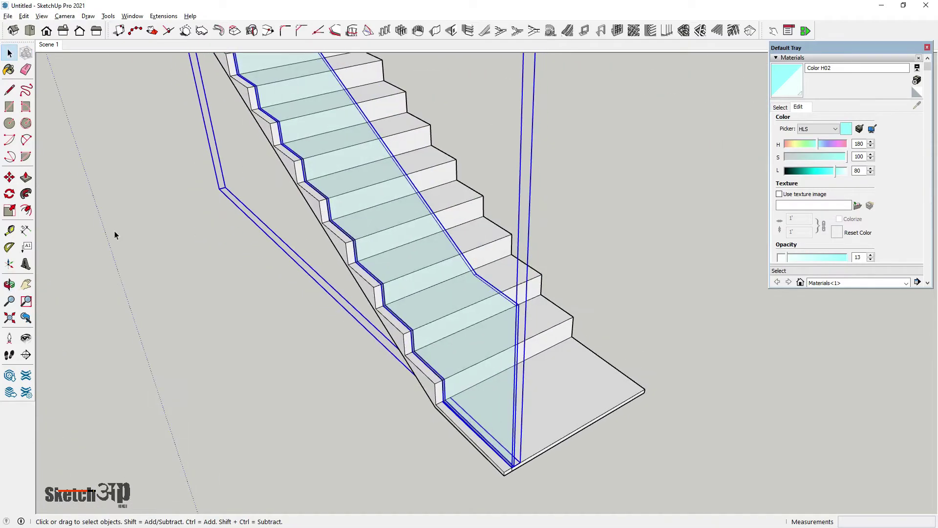
{"action": "left_click", "coordinate": [10, 176]}
{"action": "mouse_move", "coordinate": [492, 352]}
{"action": "middle_mouse_down"}
{"action": "mouse_move", "coordinate": [423, 373]}
{"action": "mouse_move", "coordinate": [294, 377]}
{"action": "middle_mouse_up"}
{"action": "scroll", "coordinate": [423, 372], "scroll_direction": "up", "scroll_amount": 5}
{"action": "scroll", "coordinate": [342, 360], "scroll_direction": "up", "scroll_amount": 3}
{"action": "key", "text": "ctrl"}
{"action": "left_click", "coordinate": [342, 359]}
{"action": "scroll", "coordinate": [294, 377], "scroll_direction": "down", "scroll_amount": 5}
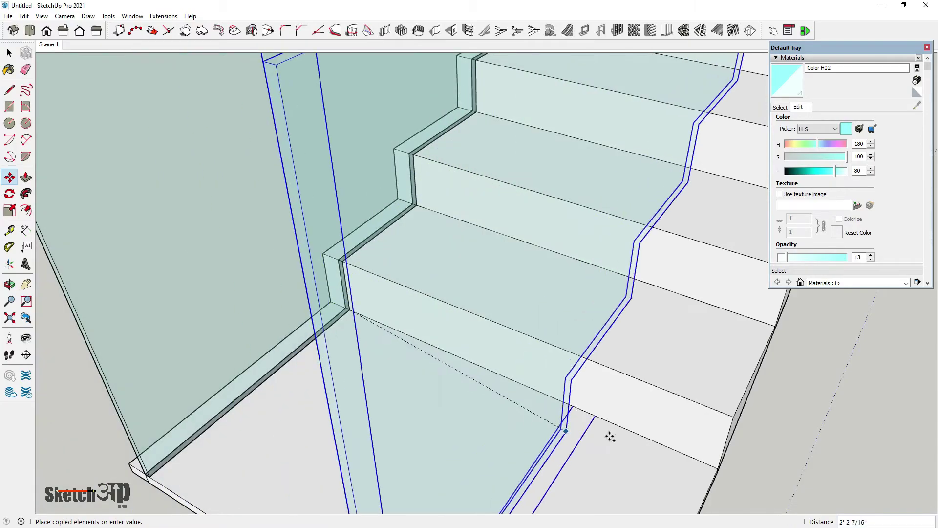
{"action": "scroll", "coordinate": [635, 439], "scroll_direction": "up", "scroll_amount": 2}
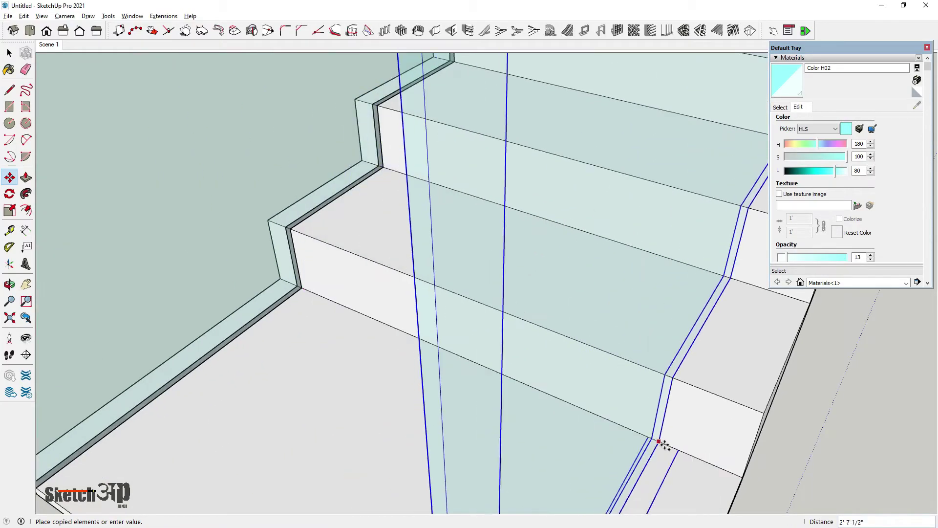
{"action": "left_click", "coordinate": [720, 469]}
- Clear the panel selection and view the staircase from an angle
{"action": "scroll", "coordinate": [720, 469], "scroll_direction": "down", "scroll_amount": 5}
{"action": "middle_click_drag", "start_coordinate": [559, 412], "coordinate": [559, 339]}
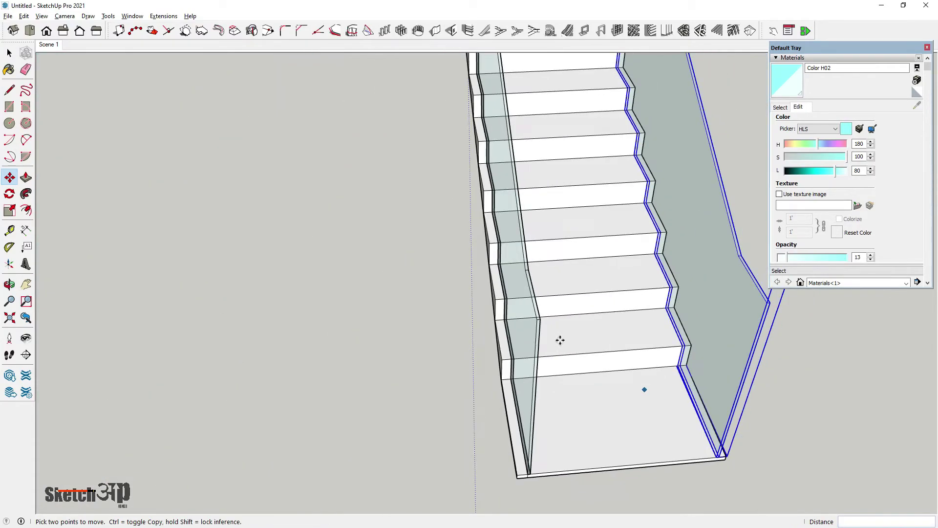
{"action": "left_click", "coordinate": [9, 69]}
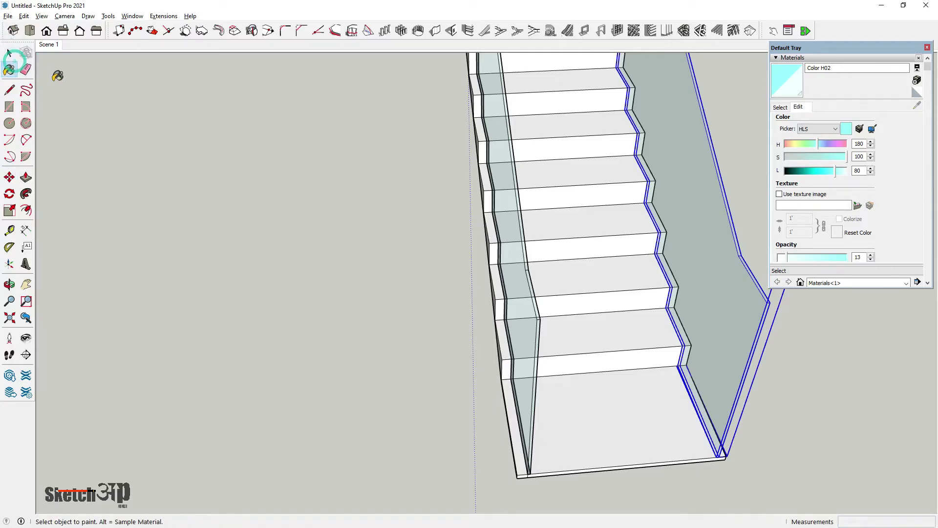
{"action": "left_click", "coordinate": [9, 52]}
{"action": "left_click", "coordinate": [69, 134]}
{"action": "middle_click_drag", "start_coordinate": [153, 267], "coordinate": [468, 360]}
{"action": "scroll", "coordinate": [691, 380], "scroll_direction": "up", "scroll_amount": 2}
- Inside the glass panel, push-pull its thin end face by 3
{"action": "scroll", "coordinate": [690, 380], "scroll_direction": "up", "scroll_amount": 2}
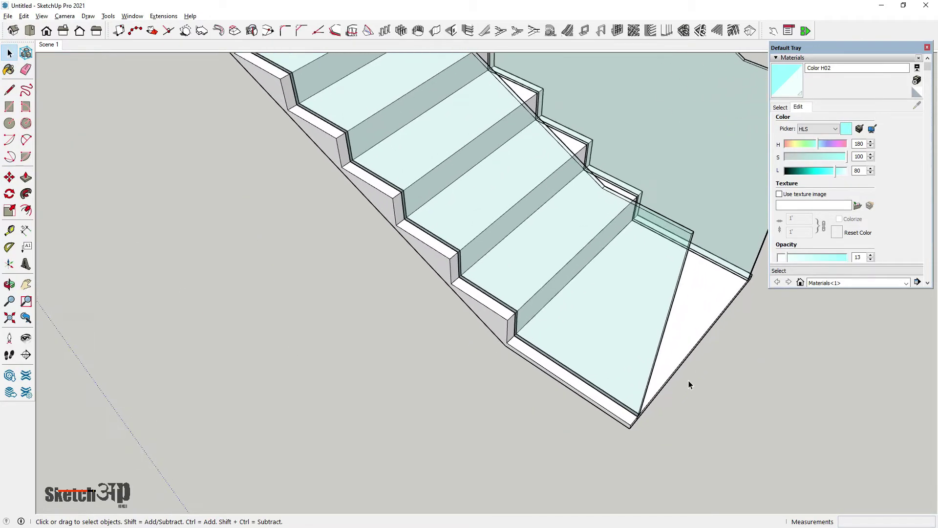
{"action": "scroll", "coordinate": [684, 377], "scroll_direction": "up", "scroll_amount": 2}
{"action": "left_click", "coordinate": [647, 406]}
{"action": "double_click", "coordinate": [640, 398]}
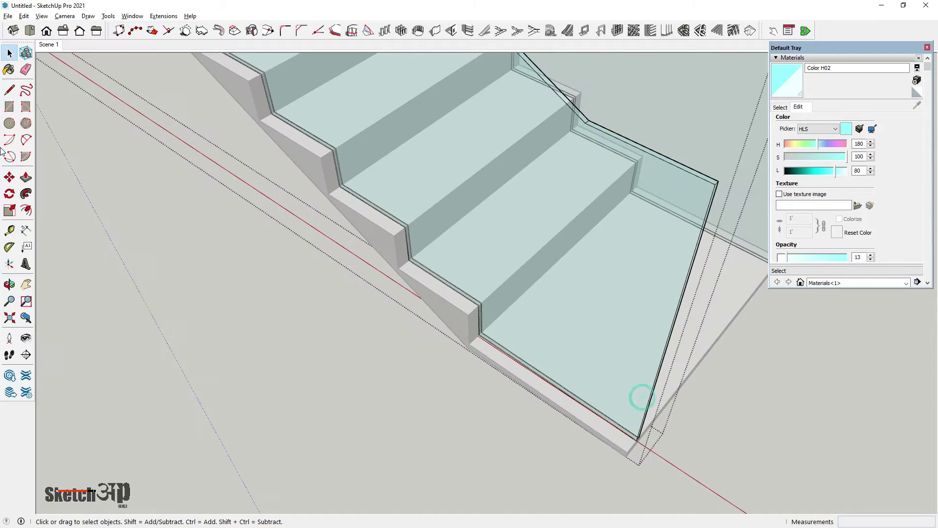
{"action": "left_click", "coordinate": [24, 177]}
{"action": "scroll", "coordinate": [607, 409], "scroll_direction": "up", "scroll_amount": 3}
{"action": "scroll", "coordinate": [611, 415], "scroll_direction": "up", "scroll_amount": 3}
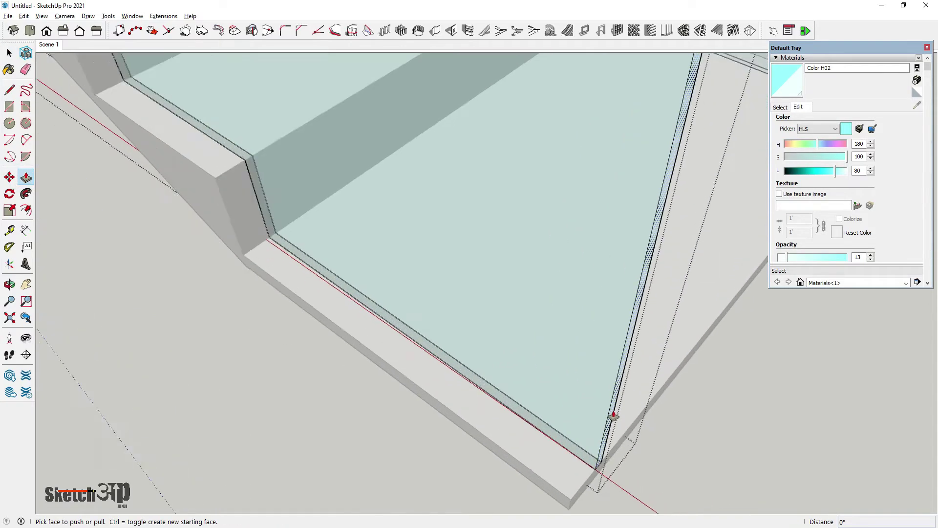
{"action": "left_click", "coordinate": [611, 413]}
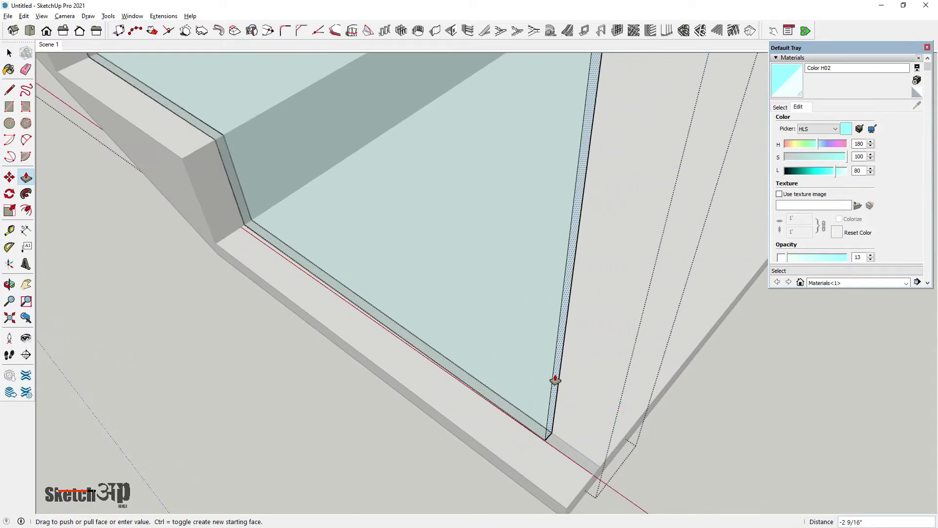
{"action": "left_click", "coordinate": [555, 380]}
{"action": "type", "text": "3"}
{"action": "key", "text": "Return"}
- Push-pull the panel's other end face, then exit the group's editing context
{"action": "scroll", "coordinate": [592, 460], "scroll_direction": "down", "scroll_amount": 3}
{"action": "scroll", "coordinate": [565, 456], "scroll_direction": "down", "scroll_amount": 3}
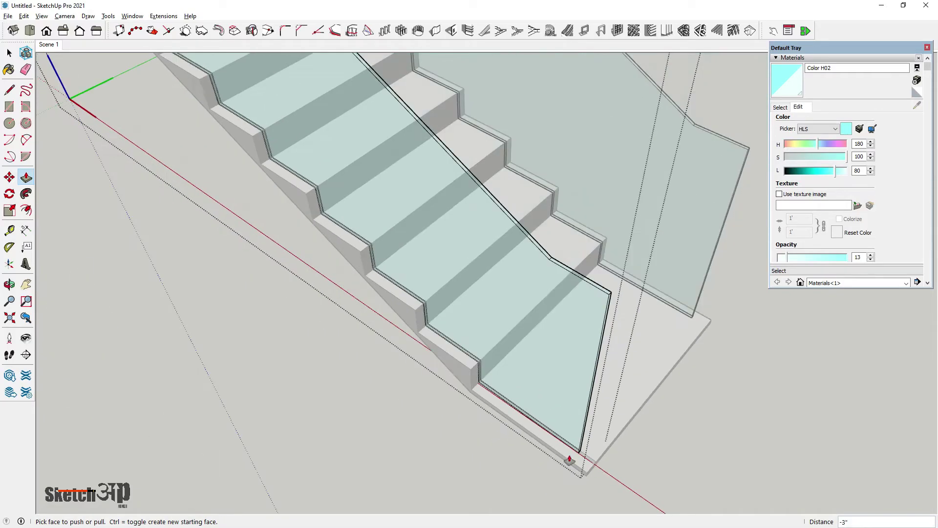
{"action": "mouse_move", "coordinate": [565, 456]}
{"action": "middle_mouse_down"}
{"action": "mouse_move", "coordinate": [607, 373]}
{"action": "mouse_move", "coordinate": [472, 375]}
{"action": "mouse_move", "coordinate": [464, 335]}
{"action": "mouse_move", "coordinate": [308, 350]}
{"action": "mouse_move", "coordinate": [383, 360]}
{"action": "middle_mouse_up"}
{"action": "scroll", "coordinate": [389, 374], "scroll_direction": "up", "scroll_amount": 2}
{"action": "left_click", "coordinate": [388, 375]}
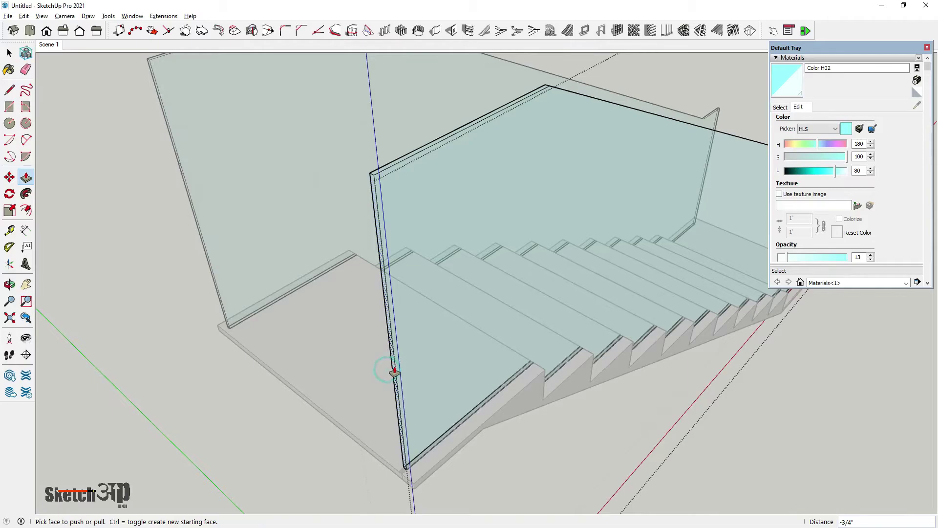
{"action": "key", "text": "Return"}
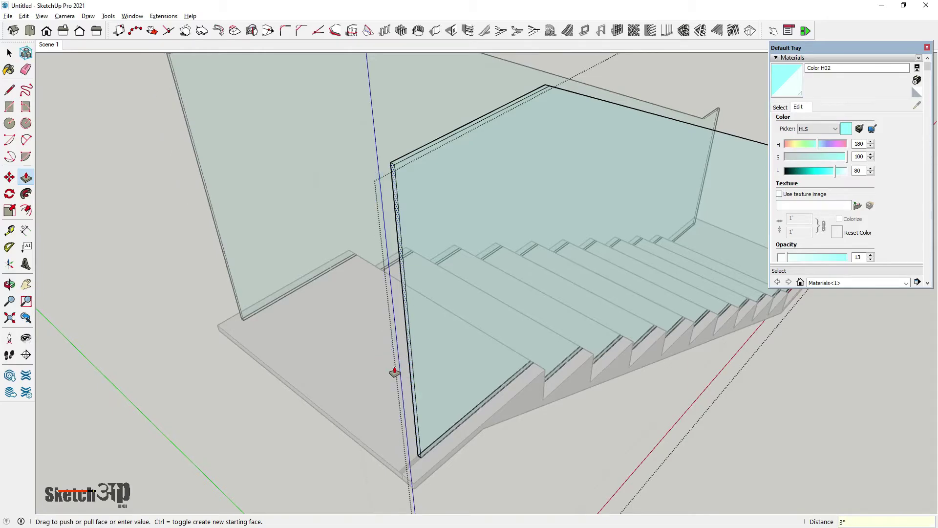
{"action": "left_click", "coordinate": [8, 52]}
{"action": "mouse_move", "coordinate": [83, 186]}
{"action": "middle_mouse_down"}
{"action": "mouse_move", "coordinate": [456, 327]}
{"action": "mouse_move", "coordinate": [266, 364]}
{"action": "mouse_move", "coordinate": [457, 373]}
{"action": "mouse_move", "coordinate": [538, 410]}
{"action": "middle_mouse_up"}
{"action": "scroll", "coordinate": [266, 365], "scroll_direction": "down", "scroll_amount": 3}
{"action": "scroll", "coordinate": [538, 410], "scroll_direction": "up", "scroll_amount": 5}
{"action": "scroll", "coordinate": [552, 403], "scroll_direction": "up", "scroll_amount": 3}
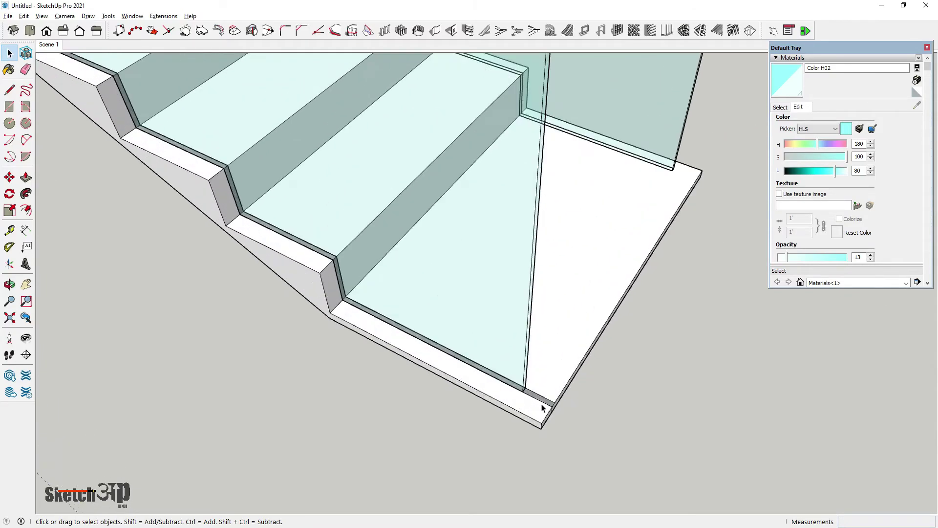
{"action": "scroll", "coordinate": [542, 398], "scroll_direction": "up", "scroll_amount": 2}
{"action": "scroll", "coordinate": [539, 393], "scroll_direction": "up", "scroll_amount": 3}
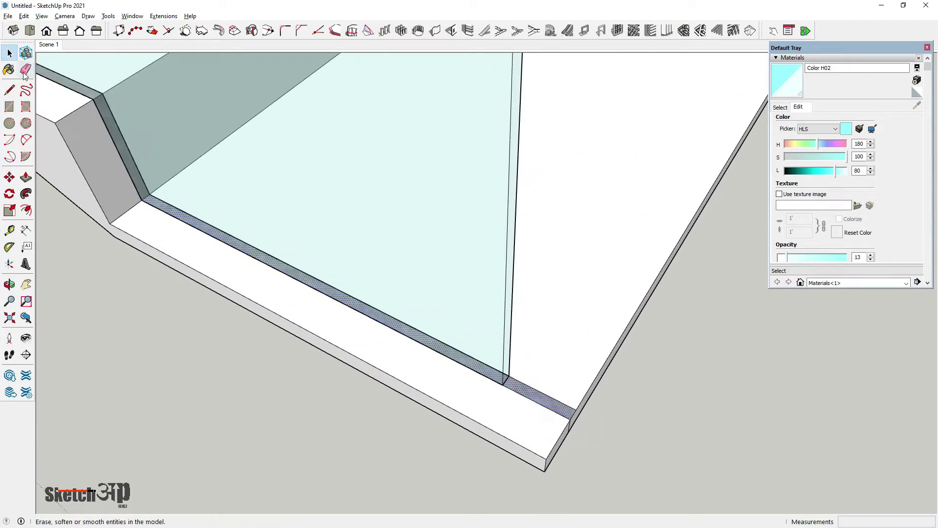
- Erase the dotted strip of edges along the glass panel's bottom
{"action": "left_click", "coordinate": [26, 69]}
{"action": "left_click", "coordinate": [542, 403]}
{"action": "scroll", "coordinate": [542, 402], "scroll_direction": "down", "scroll_amount": 3}
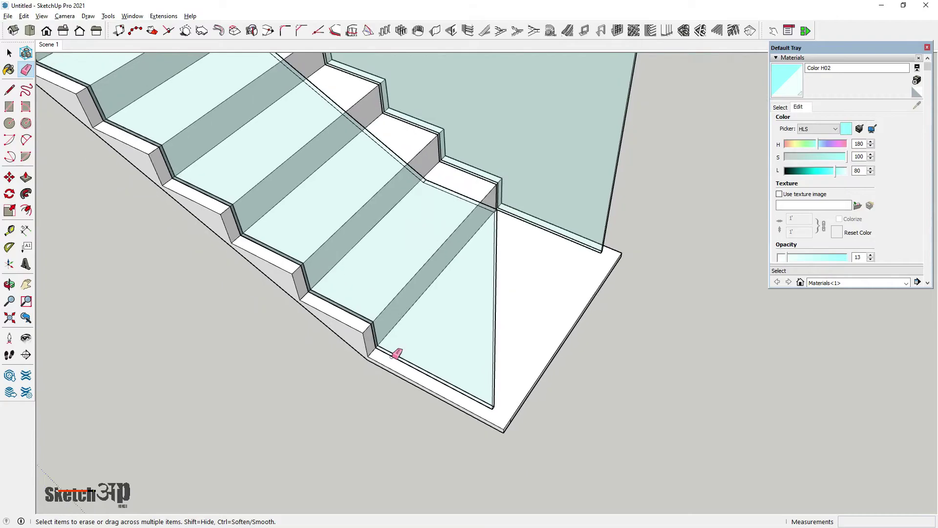
- Trace a small closed rectangle with 1-inch and 2-inch edges at the glass panel's bottom corner
{"action": "left_click", "coordinate": [9, 90]}
{"action": "scroll", "coordinate": [479, 416], "scroll_direction": "up", "scroll_amount": 2}
{"action": "scroll", "coordinate": [503, 405], "scroll_direction": "up", "scroll_amount": 2}
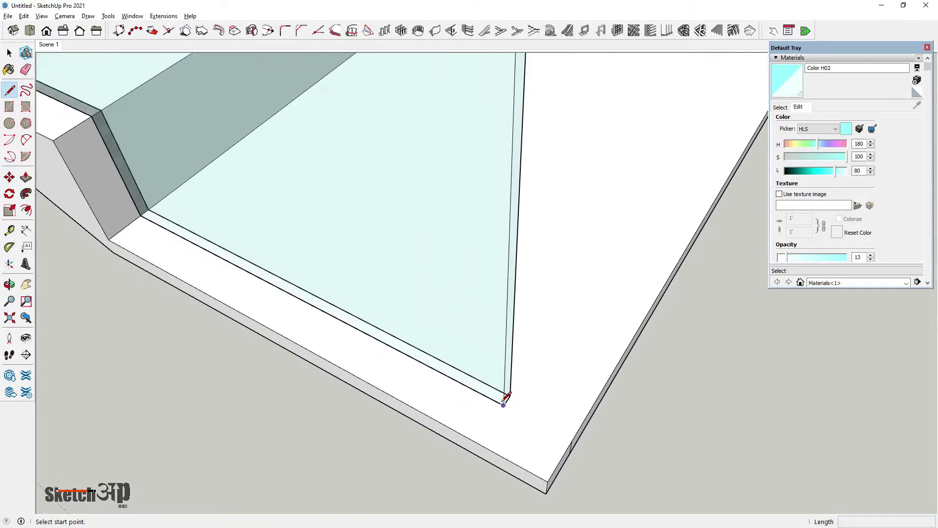
{"action": "scroll", "coordinate": [504, 405], "scroll_direction": "up", "scroll_amount": 1}
{"action": "scroll", "coordinate": [503, 405], "scroll_direction": "up", "scroll_amount": 1}
{"action": "left_click", "coordinate": [501, 405]}
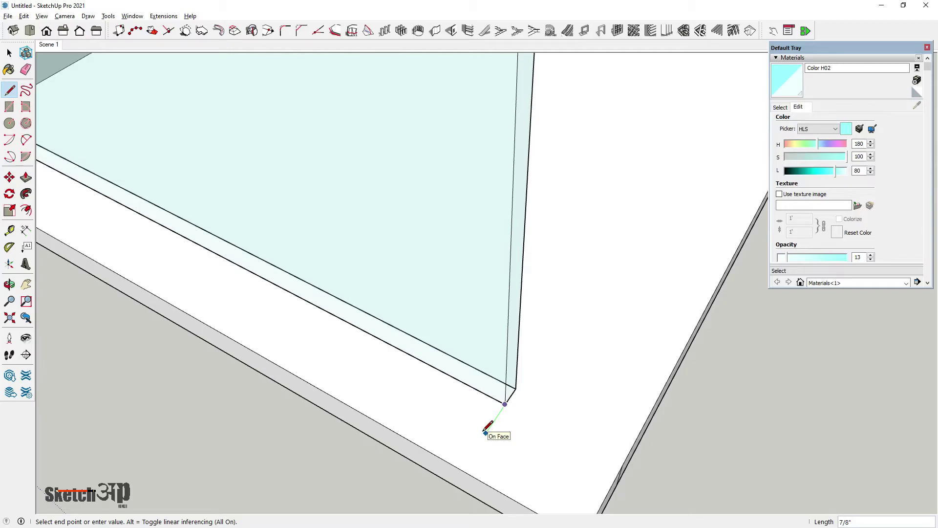
{"action": "left_click", "coordinate": [484, 435]}
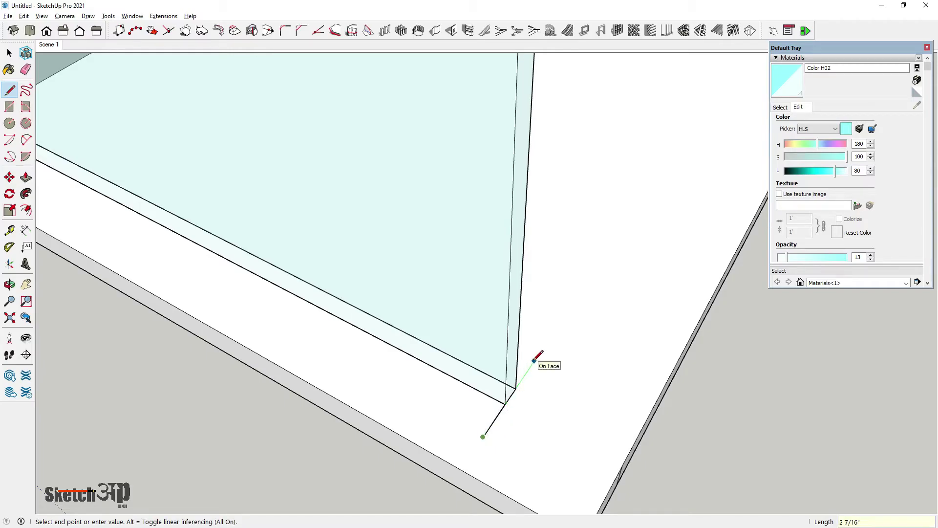
{"action": "type", "text": "1"}
{"action": "key", "text": "Return"}
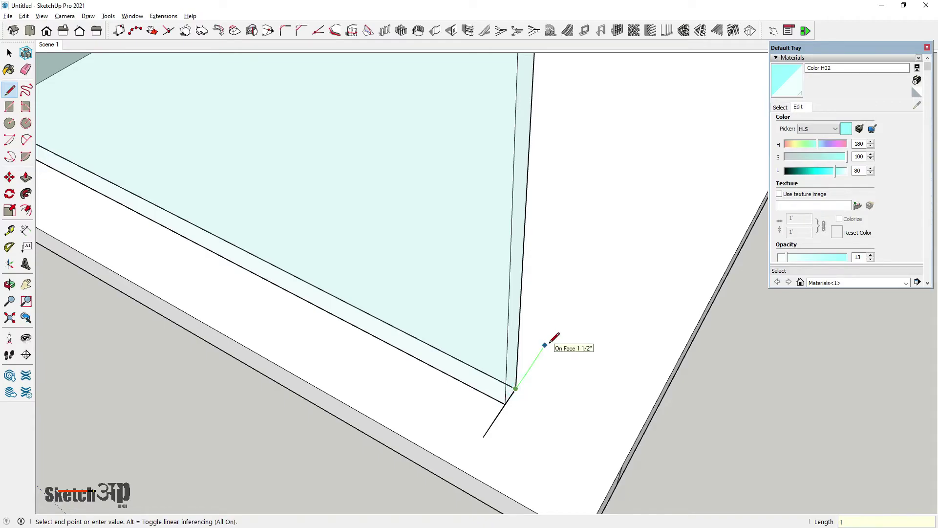
{"action": "key", "text": "Return"}
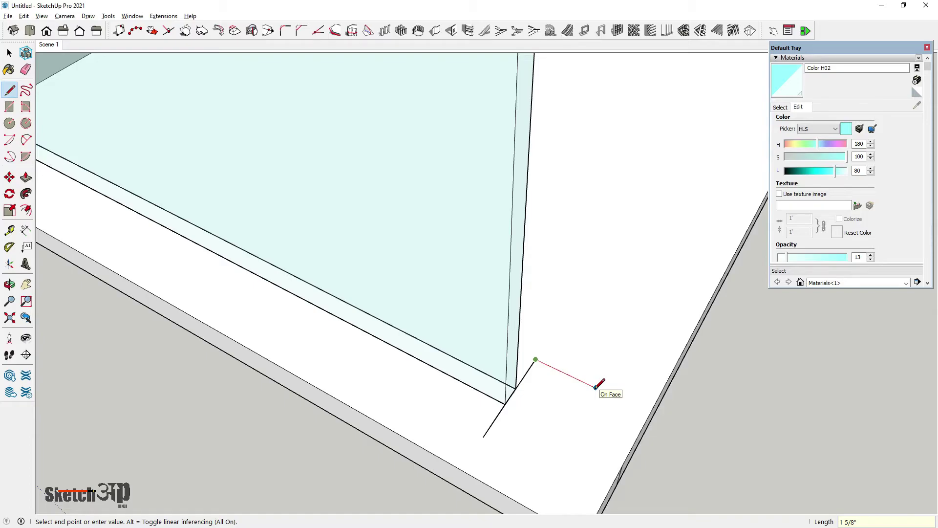
{"action": "type", "text": "2.5"}
{"action": "key", "text": "Return"}
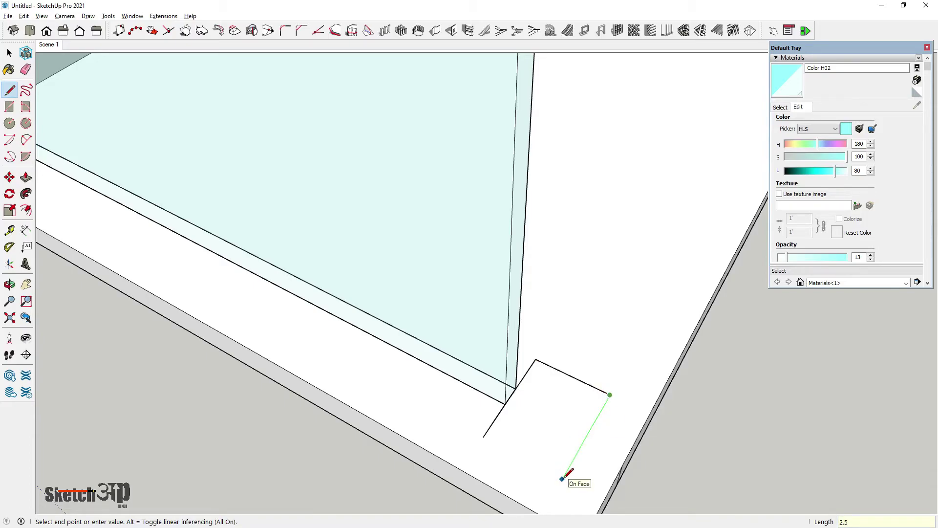
{"action": "key", "text": "Return"}
{"action": "left_click", "coordinate": [483, 436]}
- Round the rectangle's end with a 2-Point Arc and erase the edges outside the arc
{"action": "middle_click_drag", "start_coordinate": [483, 436], "coordinate": [84, 147]}
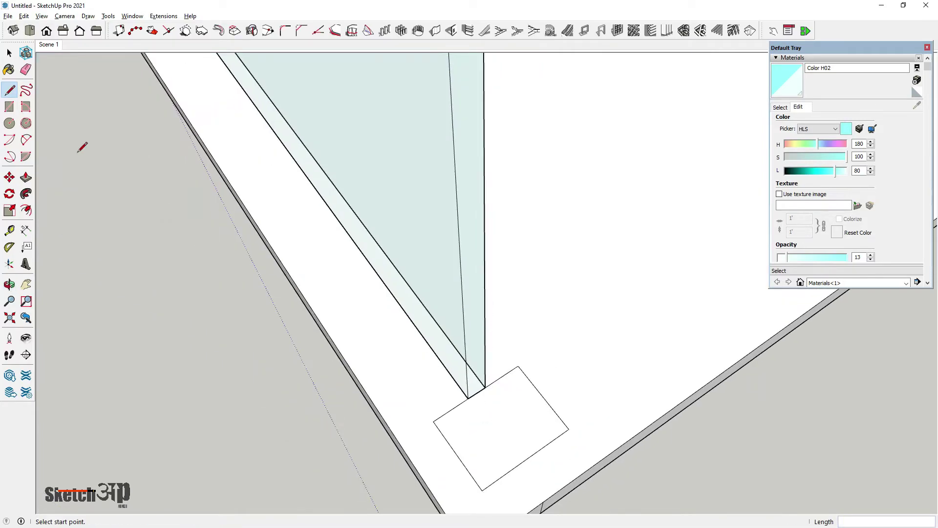
{"action": "left_click", "coordinate": [27, 140]}
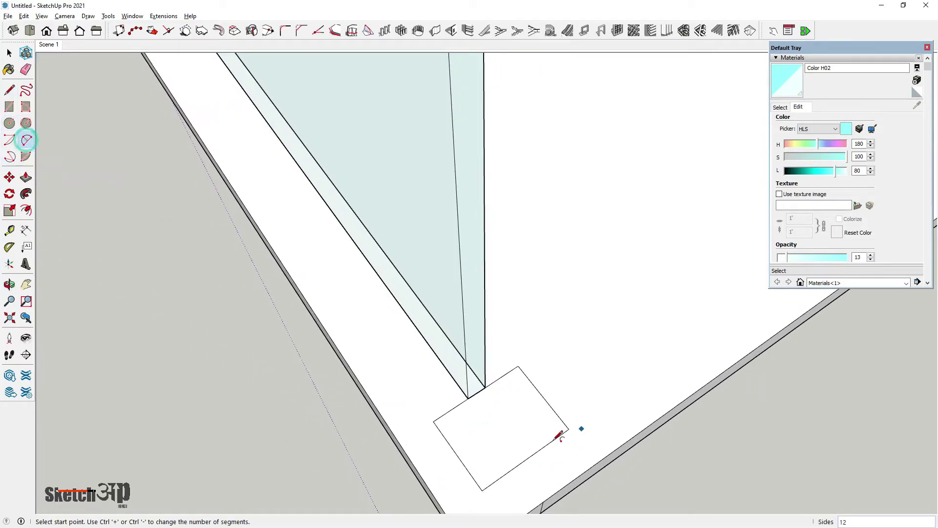
{"action": "left_click", "coordinate": [457, 454]}
{"action": "left_click", "coordinate": [557, 395]}
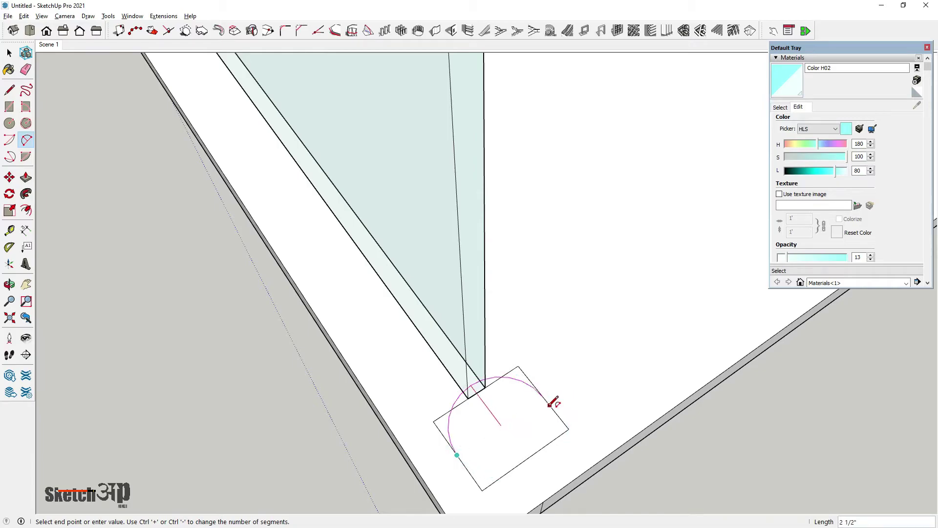
{"action": "left_click", "coordinate": [550, 404]}
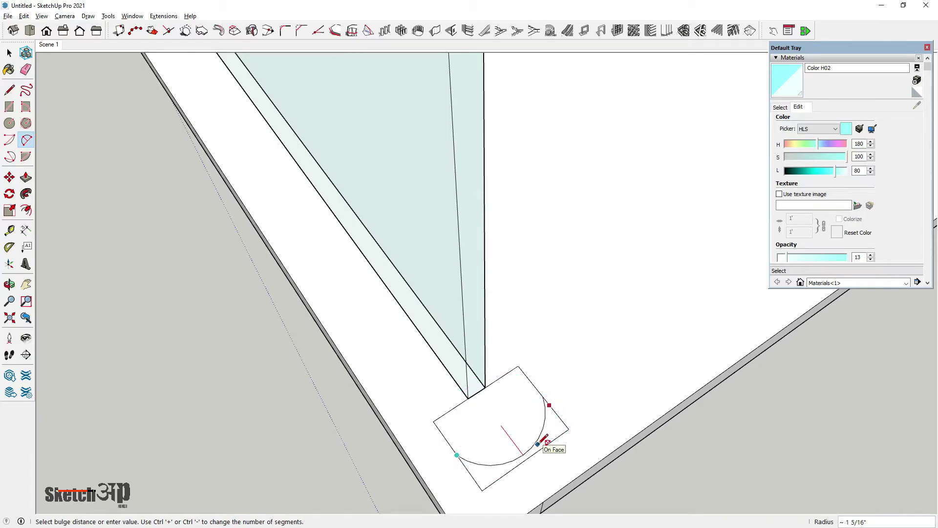
{"action": "left_click", "coordinate": [537, 444]}
{"action": "key", "text": "e"}
{"action": "scroll", "coordinate": [446, 456], "scroll_direction": "up", "scroll_amount": 1}
{"action": "scroll", "coordinate": [446, 456], "scroll_direction": "up", "scroll_amount": 1}
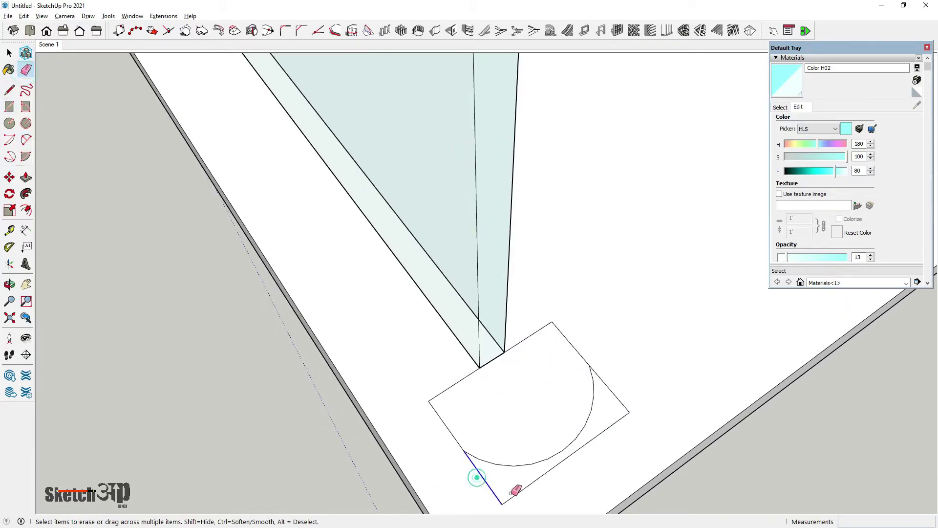
{"action": "left_click_drag", "start_coordinate": [513, 487], "coordinate": [628, 389]}
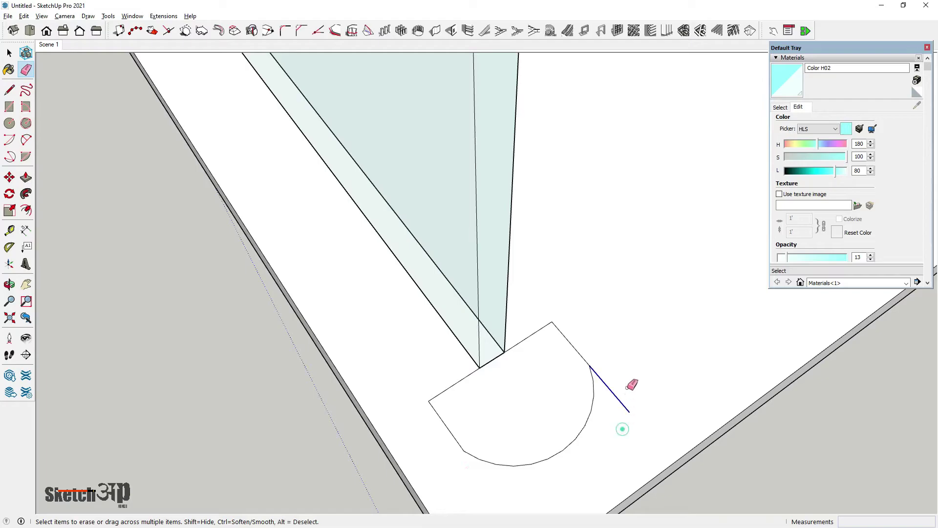
- Draw two small notch rectangles on the shape's edge and erase the edge dividing them
{"action": "left_click", "coordinate": [9, 90]}
{"action": "scroll", "coordinate": [417, 414], "scroll_direction": "up", "scroll_amount": 2}
{"action": "left_click", "coordinate": [470, 433]}
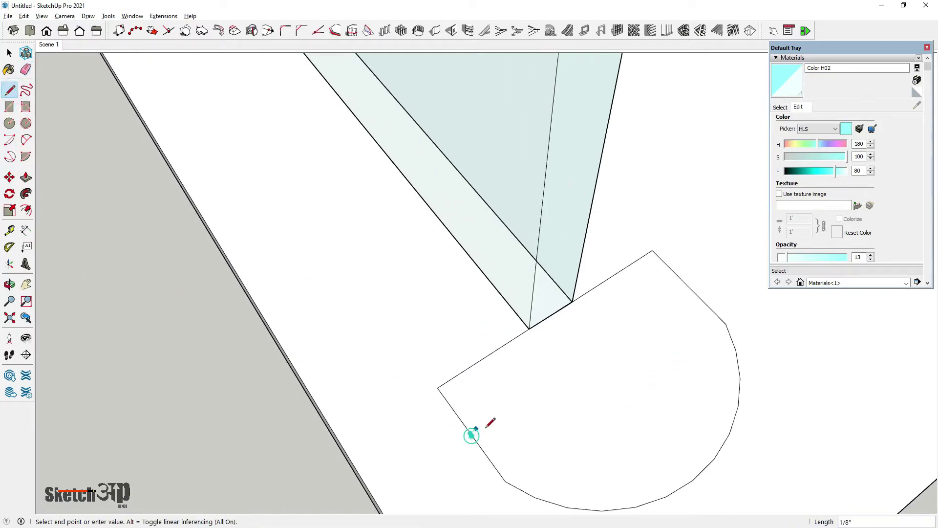
{"action": "left_click", "coordinate": [480, 409]}
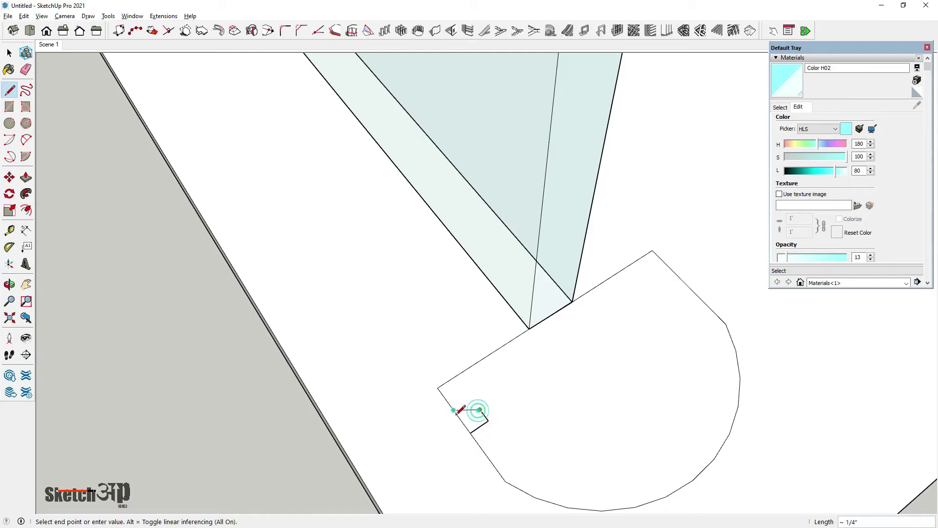
{"action": "left_click", "coordinate": [462, 420]}
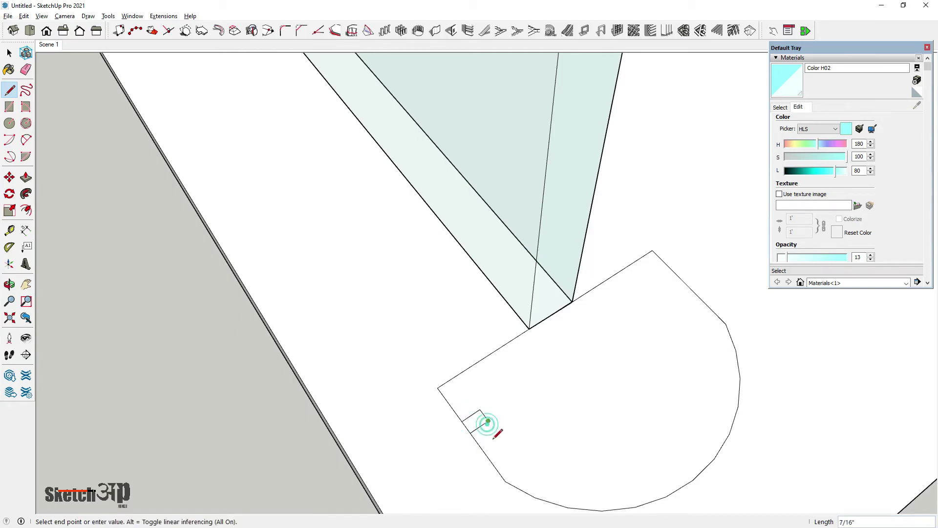
{"action": "left_click", "coordinate": [479, 443]}
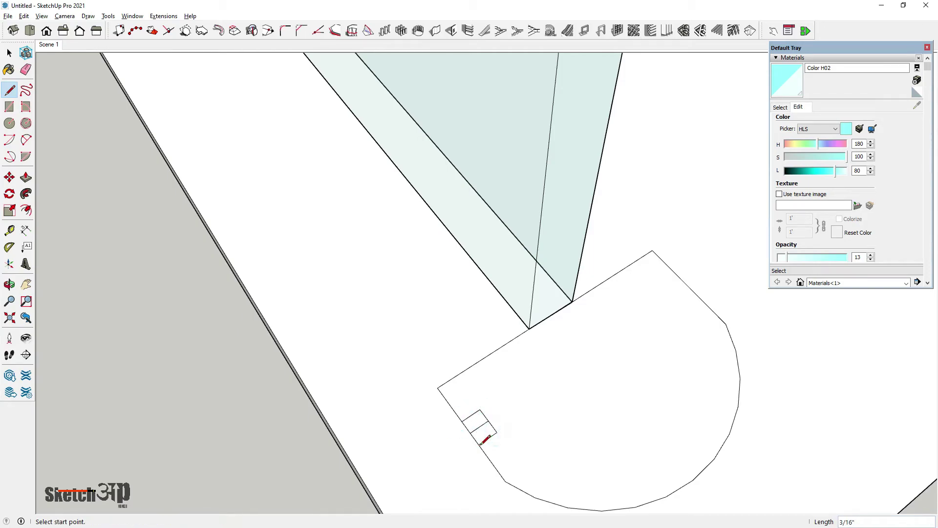
{"action": "left_click", "coordinate": [26, 69]}
{"action": "scroll", "coordinate": [481, 427], "scroll_direction": "up", "scroll_amount": 2}
{"action": "scroll", "coordinate": [481, 427], "scroll_direction": "up", "scroll_amount": 1}
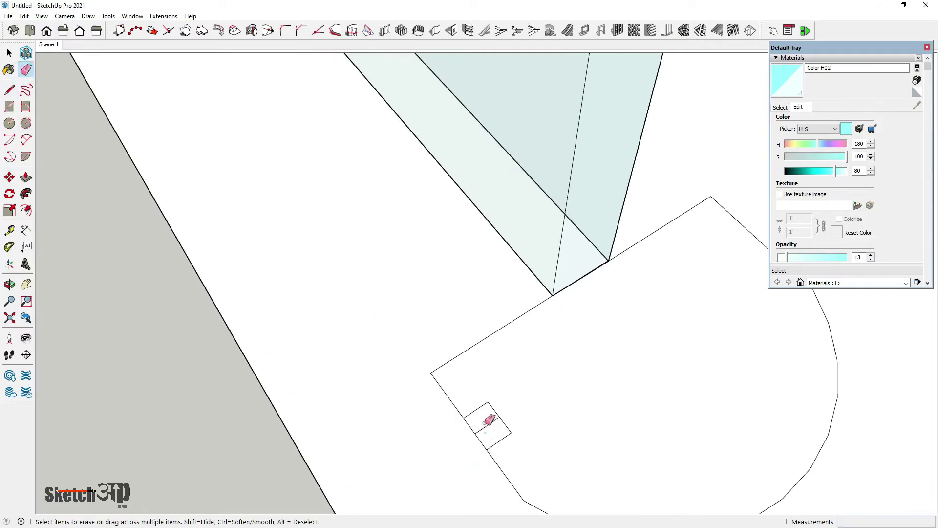
{"action": "left_click", "coordinate": [481, 429]}
- Copy the small notch square to the opposite back corner and erase an edge to open the notch
{"action": "left_click", "coordinate": [9, 53]}
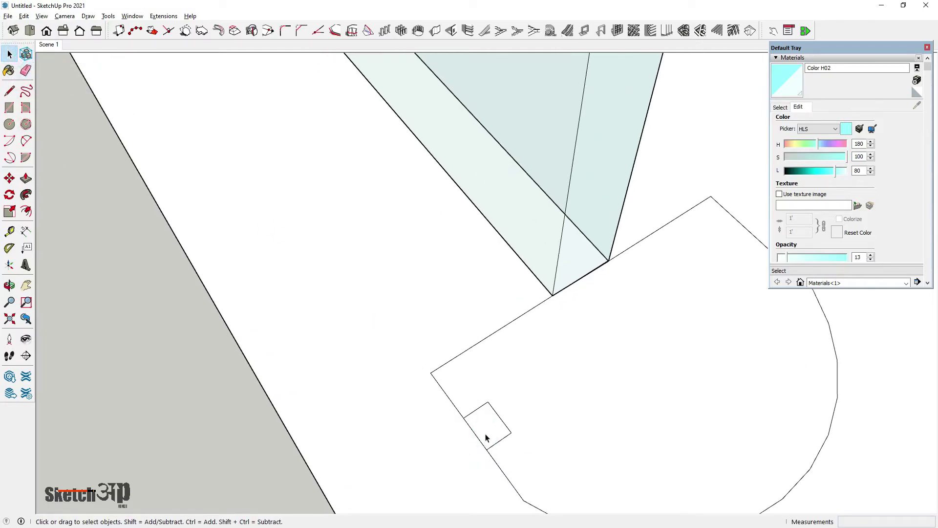
{"action": "left_click", "coordinate": [483, 430]}
{"action": "left_click", "coordinate": [10, 178]}
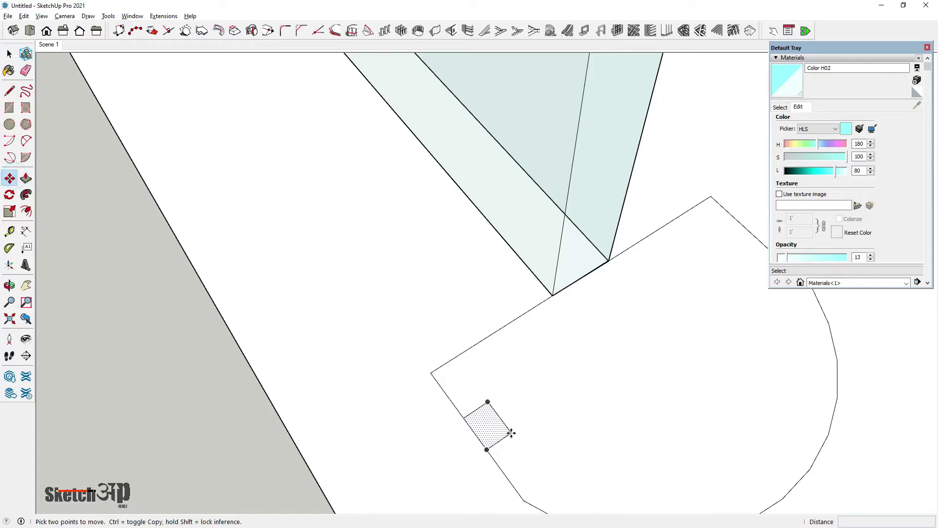
{"action": "left_click", "coordinate": [510, 433]}
{"action": "key", "text": "ctrl"}
{"action": "scroll", "coordinate": [510, 437], "scroll_direction": "down", "scroll_amount": 1}
{"action": "scroll", "coordinate": [510, 441], "scroll_direction": "down", "scroll_amount": 1}
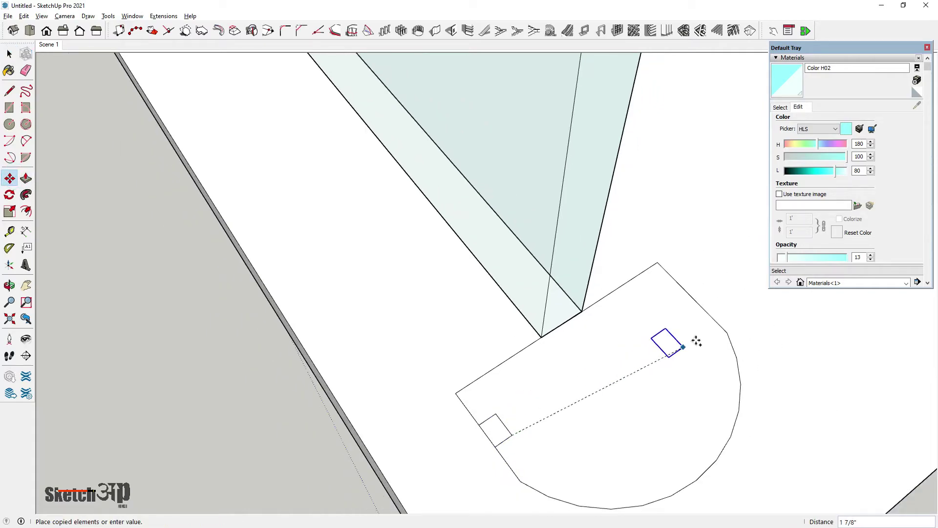
{"action": "left_click", "coordinate": [699, 305]}
{"action": "left_click", "coordinate": [26, 70]}
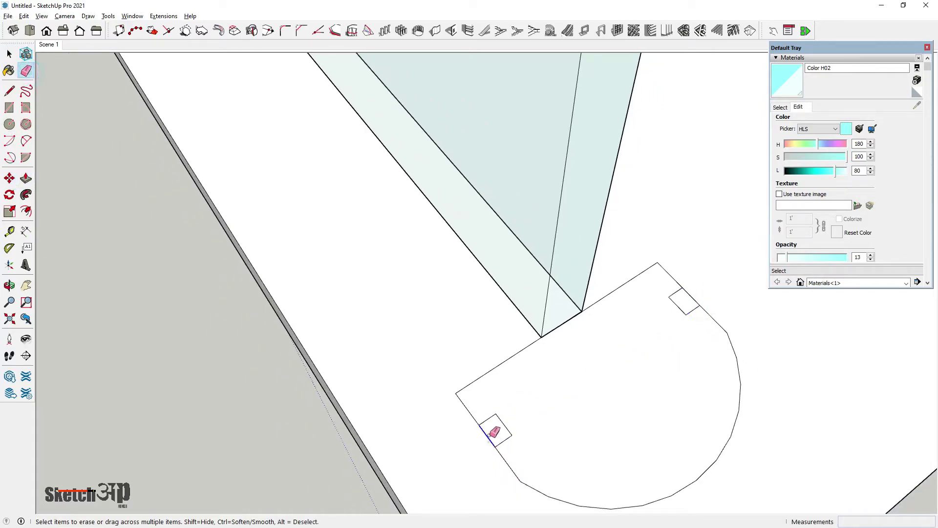
{"action": "left_click", "coordinate": [490, 434]}
{"action": "scroll", "coordinate": [513, 415], "scroll_direction": "down", "scroll_amount": 2}
{"action": "scroll", "coordinate": [655, 331], "scroll_direction": "up", "scroll_amount": 1}
{"action": "scroll", "coordinate": [610, 337], "scroll_direction": "down", "scroll_amount": 2}
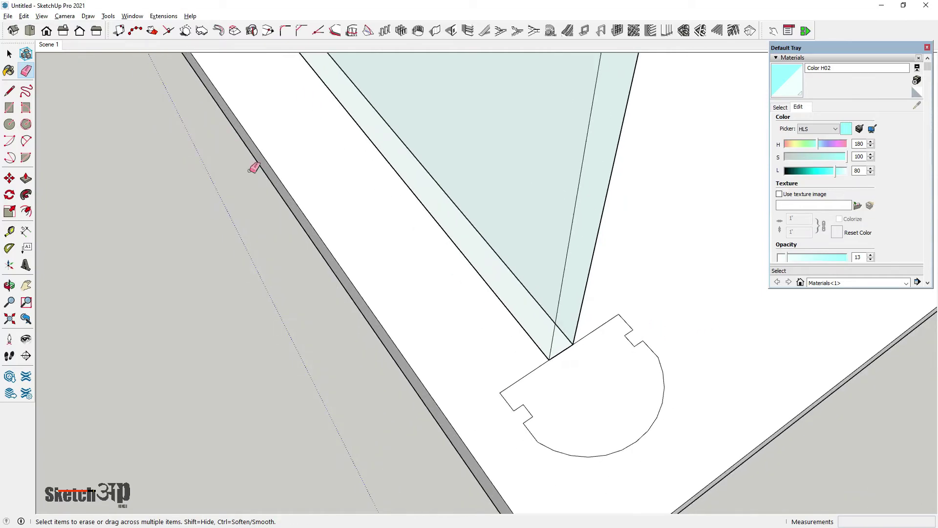
- Select the whole notched end shape and choose an option from its context menu
{"action": "key", "text": "space"}
{"action": "scroll", "coordinate": [366, 395], "scroll_direction": "down", "scroll_amount": 5}
{"action": "scroll", "coordinate": [272, 352], "scroll_direction": "up", "scroll_amount": 1}
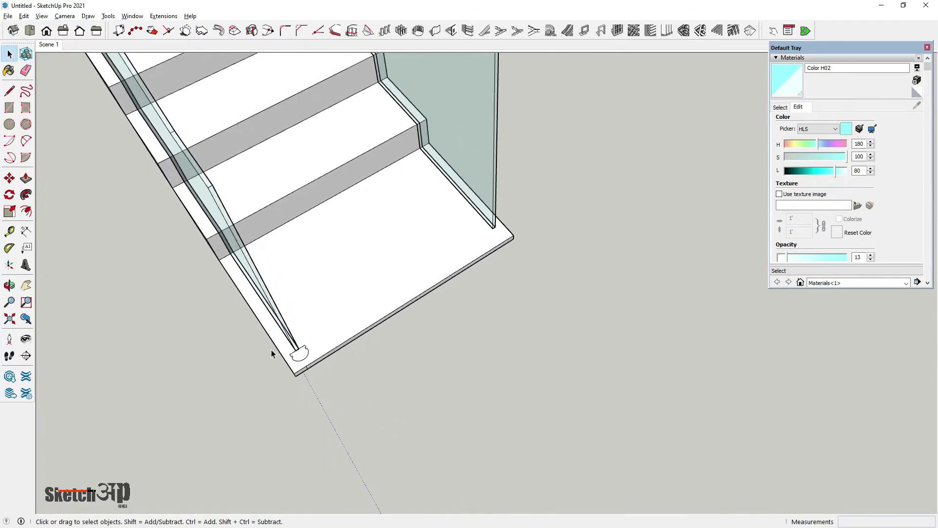
{"action": "scroll", "coordinate": [287, 345], "scroll_direction": "up", "scroll_amount": 2}
{"action": "scroll", "coordinate": [287, 345], "scroll_direction": "up", "scroll_amount": 2}
{"action": "scroll", "coordinate": [287, 346], "scroll_direction": "up", "scroll_amount": 1}
{"action": "left_click_drag", "start_coordinate": [279, 345], "coordinate": [423, 439]}
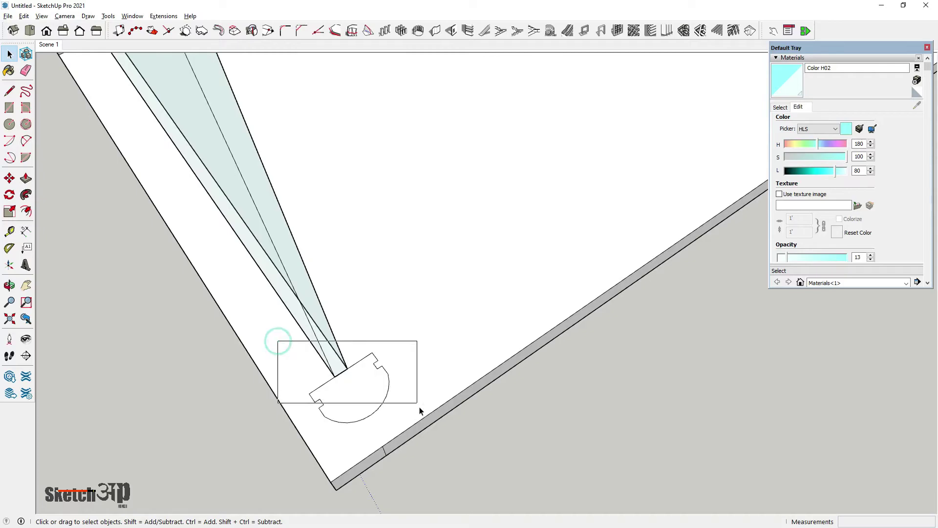
{"action": "right_click", "coordinate": [357, 392]}
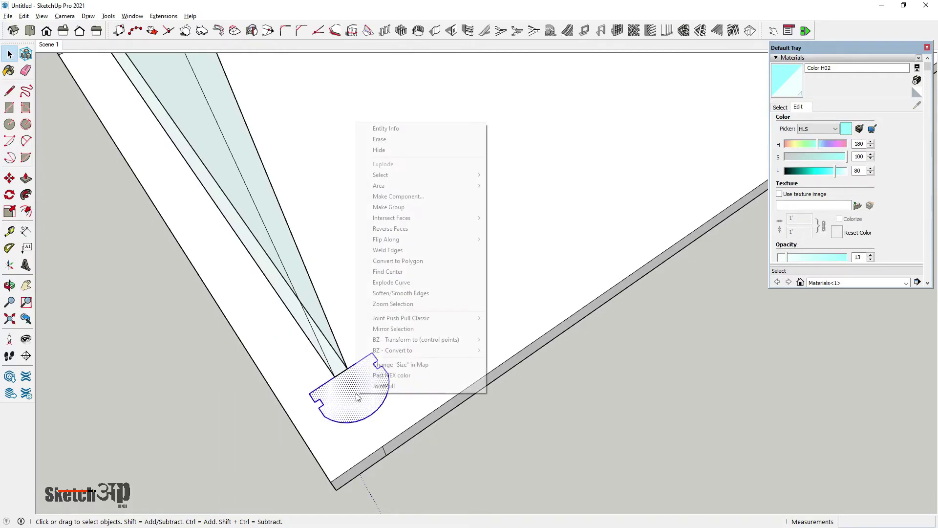
{"action": "left_click", "coordinate": [385, 139]}
{"action": "scroll", "coordinate": [388, 342], "scroll_direction": "down", "scroll_amount": 1}
{"action": "scroll", "coordinate": [356, 391], "scroll_direction": "up", "scroll_amount": 1}
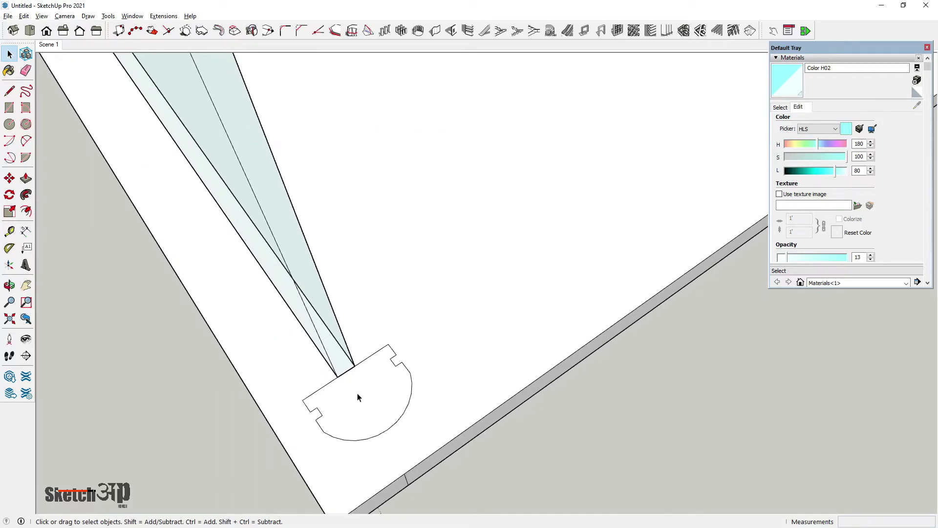
- Apply context-menu options to the end shape's face, then select the rounded end piece at the corner
{"action": "left_click", "coordinate": [356, 394]}
{"action": "right_click", "coordinate": [356, 395]}
{"action": "left_click", "coordinate": [350, 402]}
{"action": "right_click", "coordinate": [351, 402]}
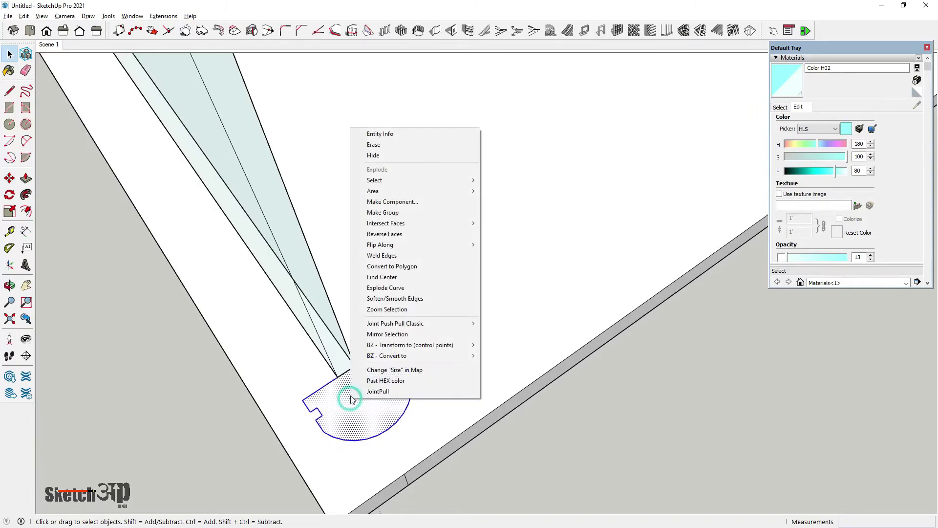
{"action": "left_click", "coordinate": [410, 216]}
{"action": "scroll", "coordinate": [396, 433], "scroll_direction": "down", "scroll_amount": 1}
{"action": "scroll", "coordinate": [395, 432], "scroll_direction": "down", "scroll_amount": 3}
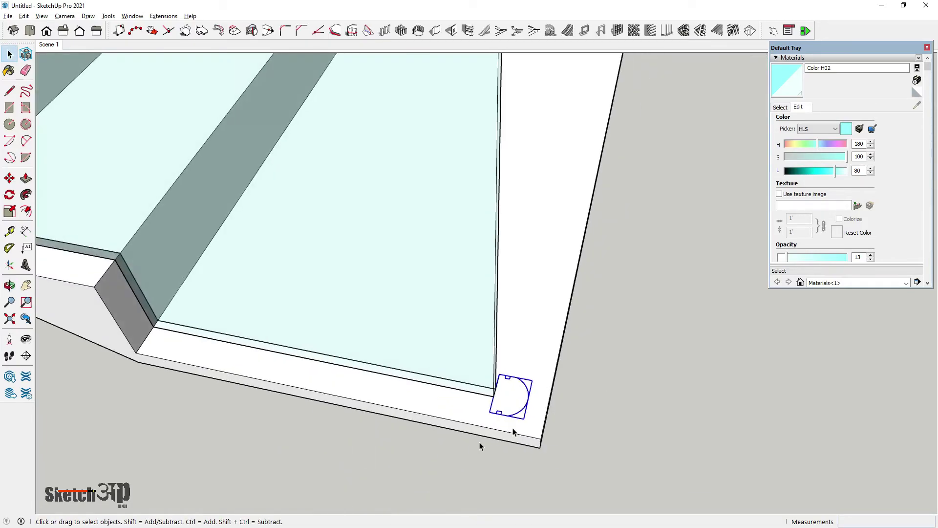
{"action": "scroll", "coordinate": [486, 444], "scroll_direction": "down", "scroll_amount": 2}
{"action": "left_click", "coordinate": [455, 318]}
{"action": "scroll", "coordinate": [546, 342], "scroll_direction": "up", "scroll_amount": 2}
{"action": "scroll", "coordinate": [547, 342], "scroll_direction": "down", "scroll_amount": 1}
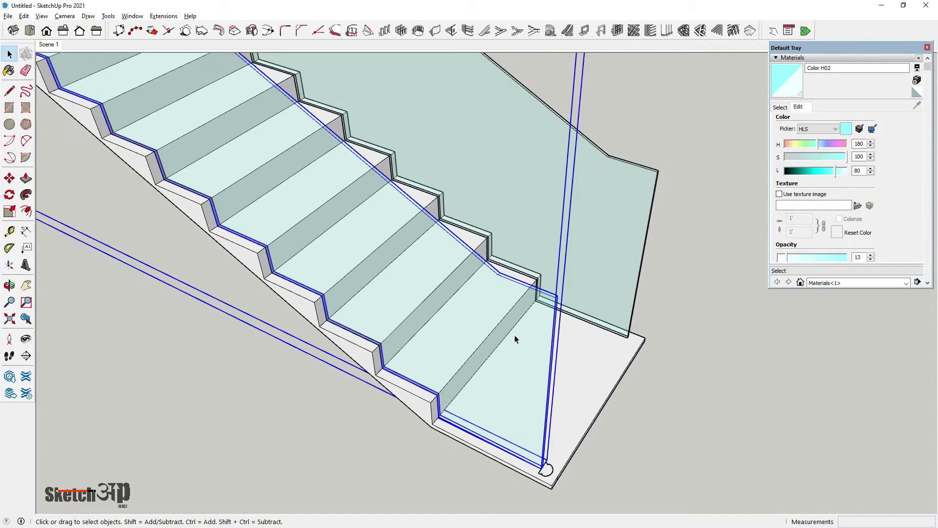
{"action": "scroll", "coordinate": [546, 470], "scroll_direction": "up", "scroll_amount": 1}
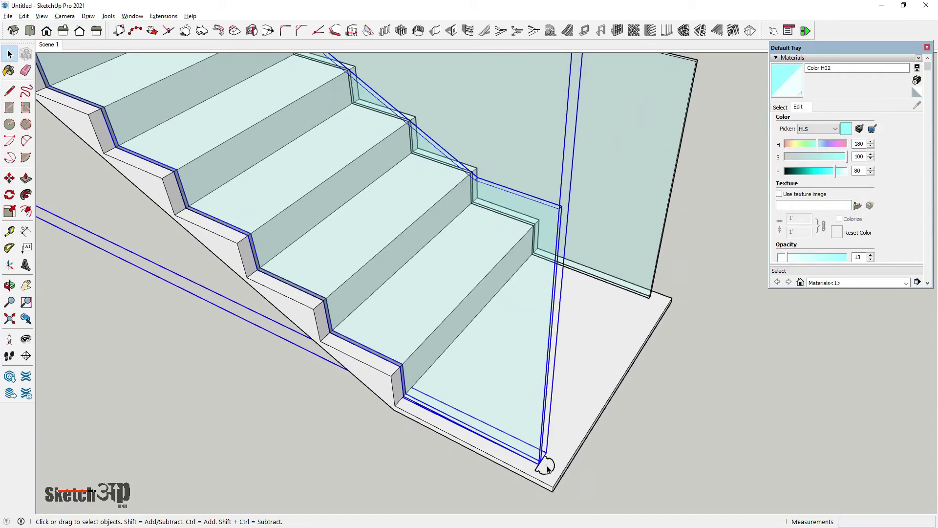
{"action": "scroll", "coordinate": [547, 469], "scroll_direction": "up", "scroll_amount": 1}
{"action": "left_click", "coordinate": [548, 468]}
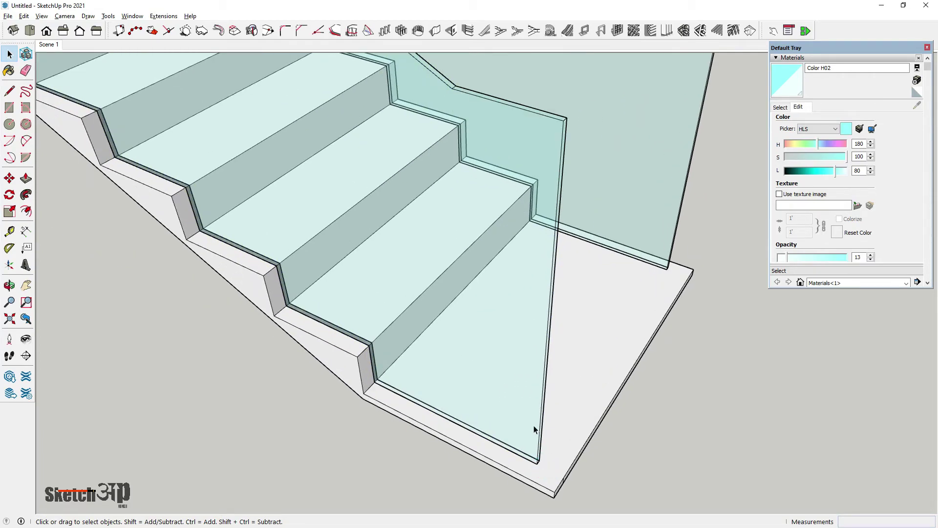
- Paste a copy of the notched end piece and drop it at the glass panel's corner
{"action": "key", "text": "ctrl+v"}
{"action": "scroll", "coordinate": [536, 471], "scroll_direction": "up", "scroll_amount": 2}
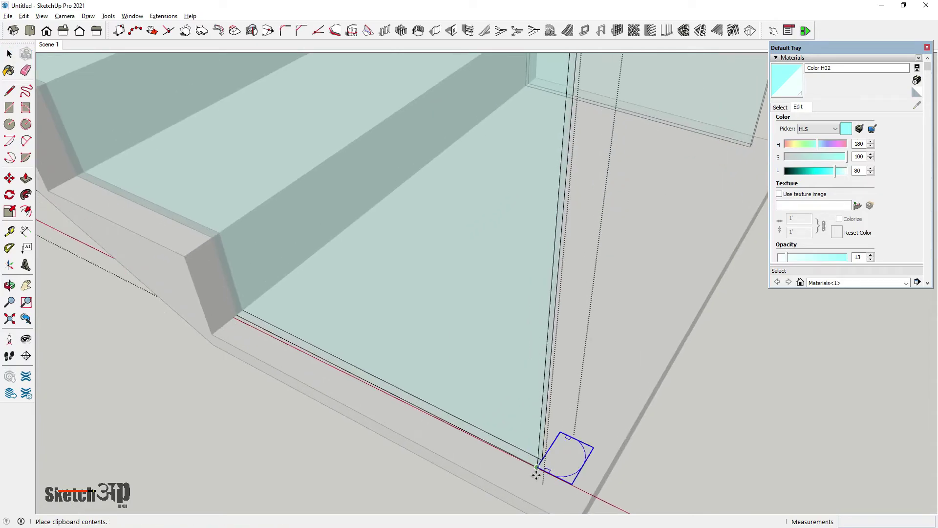
{"action": "scroll", "coordinate": [537, 473], "scroll_direction": "up", "scroll_amount": 1}
{"action": "left_click", "coordinate": [551, 471]}
{"action": "scroll", "coordinate": [552, 470], "scroll_direction": "up", "scroll_amount": 1}
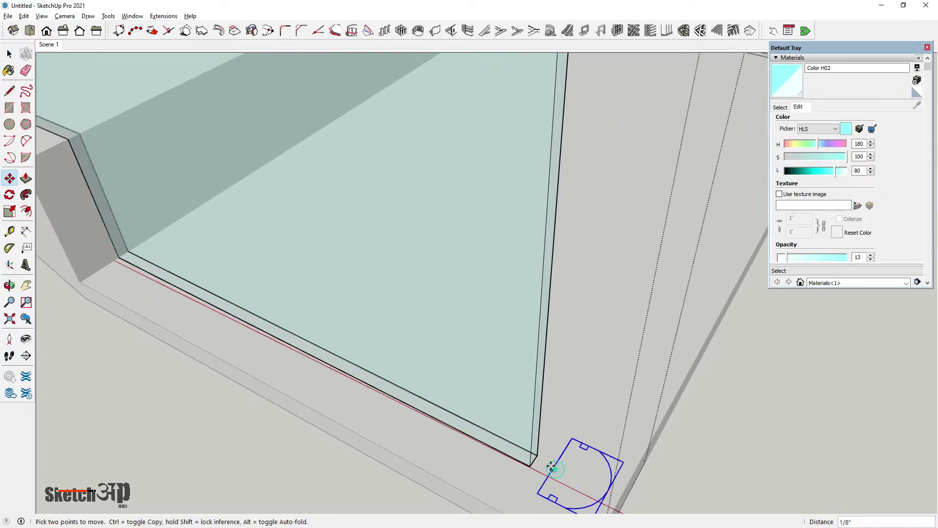
{"action": "left_click", "coordinate": [537, 466]}
{"action": "middle_click_drag", "start_coordinate": [537, 466], "coordinate": [355, 473]}
{"action": "scroll", "coordinate": [355, 472], "scroll_direction": "up", "scroll_amount": 2}
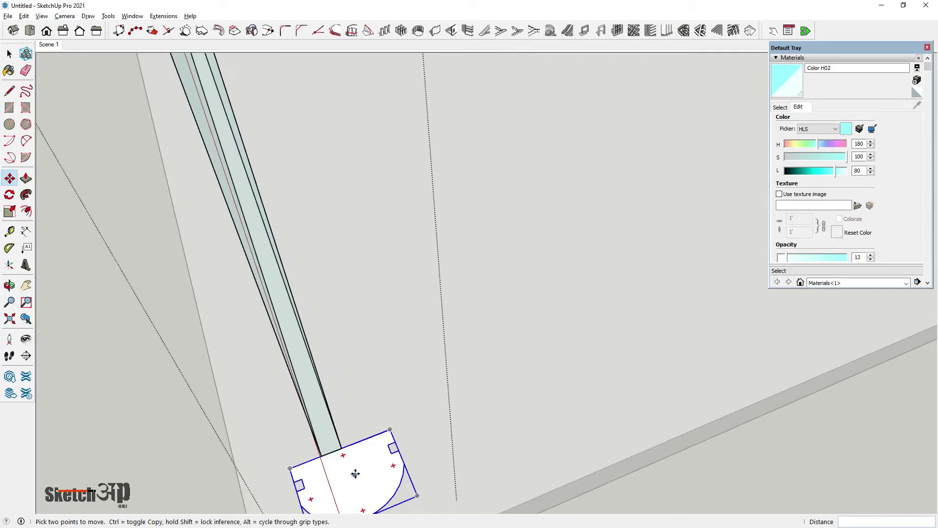
{"action": "scroll", "coordinate": [355, 473], "scroll_direction": "up", "scroll_amount": 1}
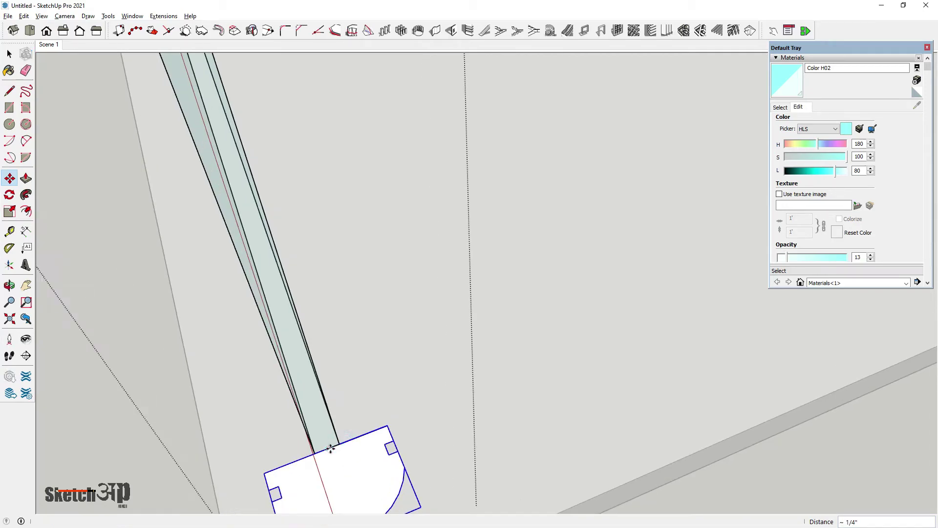
- Explode the handrail profile group at the post base into loose geometry
{"action": "middle_click_drag", "start_coordinate": [523, 369], "coordinate": [524, 391]}
{"action": "key", "text": "space"}
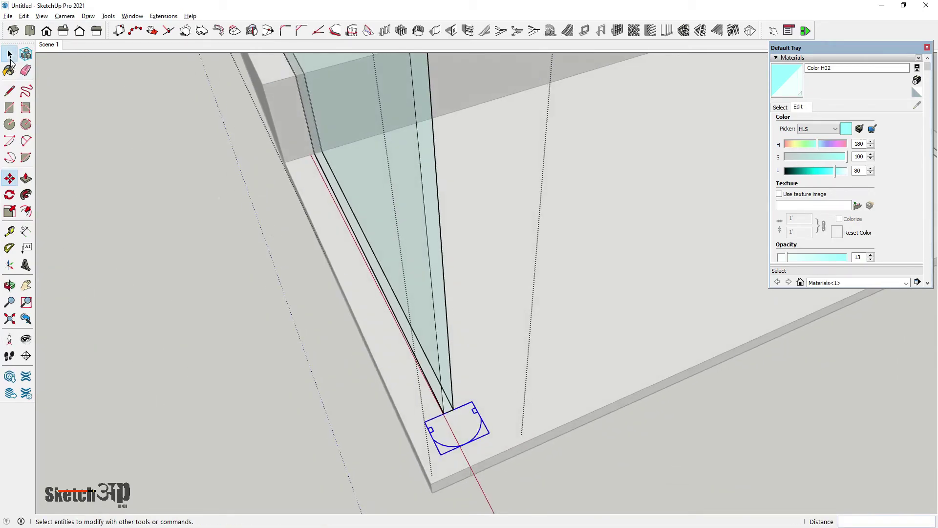
{"action": "scroll", "coordinate": [458, 439], "scroll_direction": "up", "scroll_amount": 2}
{"action": "right_click", "coordinate": [453, 441]}
{"action": "left_click", "coordinate": [489, 280]}
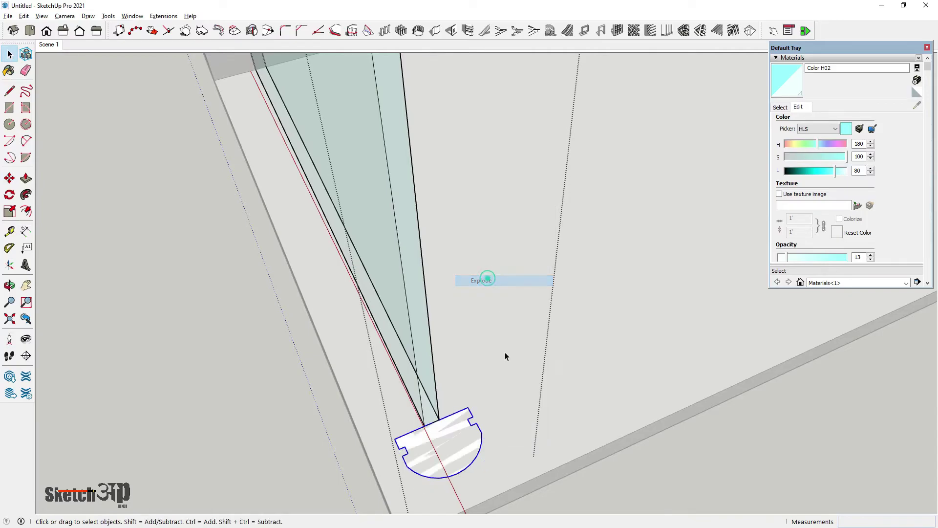
{"action": "mouse_move", "coordinate": [444, 441]}
{"action": "middle_mouse_down"}
{"action": "mouse_move", "coordinate": [583, 463]}
{"action": "mouse_move", "coordinate": [649, 459]}
{"action": "middle_mouse_up"}
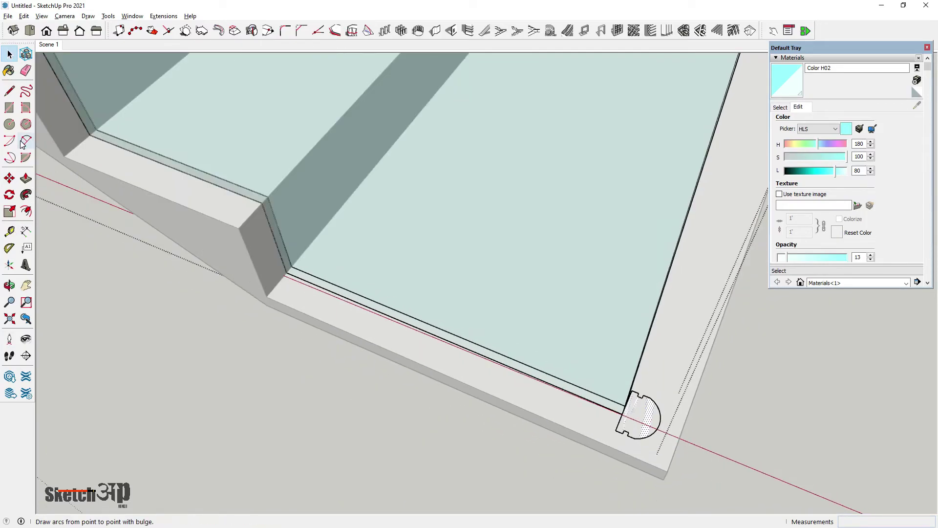
- Try a Follow Me sweep of the profile up the post edge, then undo it
{"action": "left_click", "coordinate": [26, 194]}
{"action": "scroll", "coordinate": [652, 461], "scroll_direction": "up", "scroll_amount": 1}
{"action": "left_click_drag", "start_coordinate": [629, 424], "coordinate": [637, 383]}
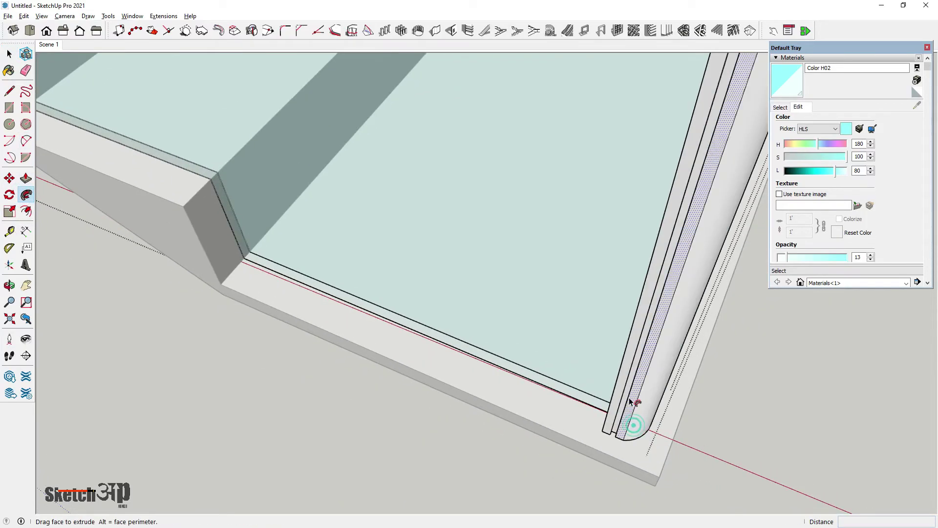
{"action": "scroll", "coordinate": [637, 396], "scroll_direction": "down", "scroll_amount": 5}
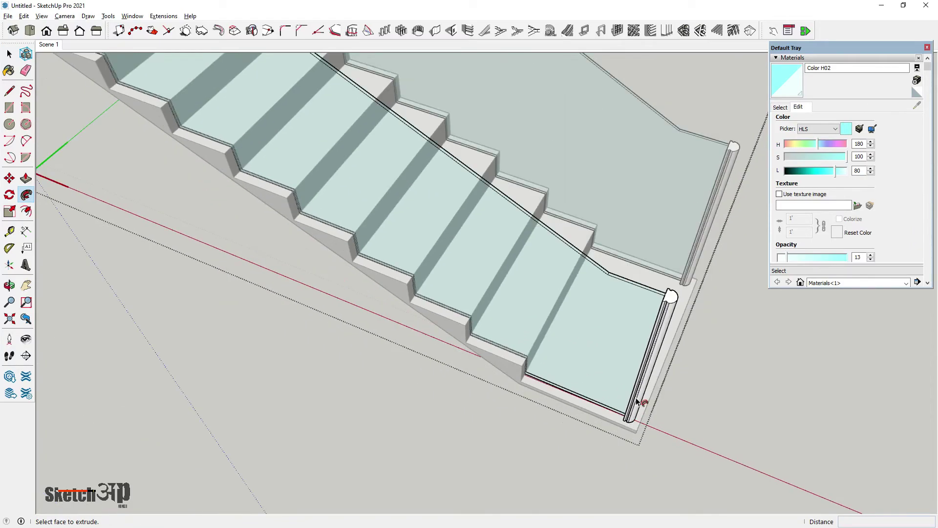
{"action": "key", "text": "ctrl+z"}
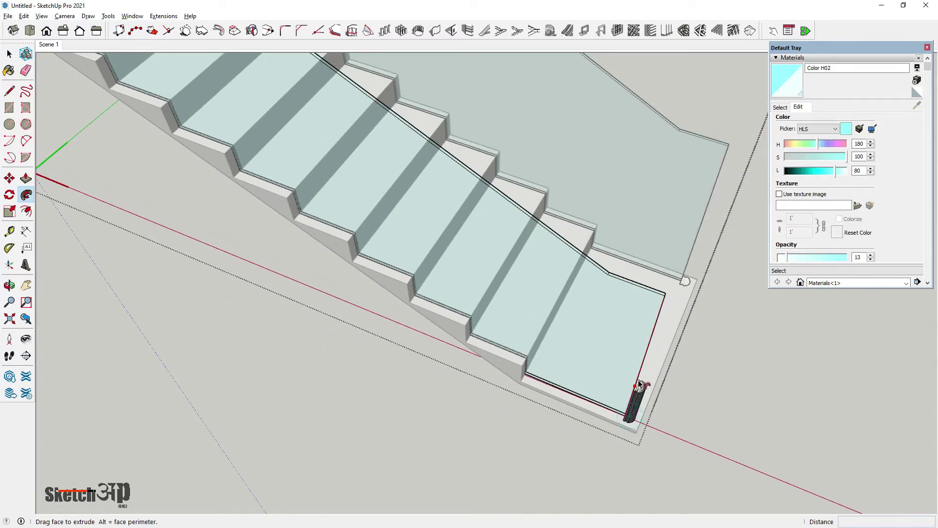
- Sweep the profile along the glass panel's full top edge and down the end post
{"action": "left_click_drag", "start_coordinate": [638, 384], "coordinate": [574, 239]}
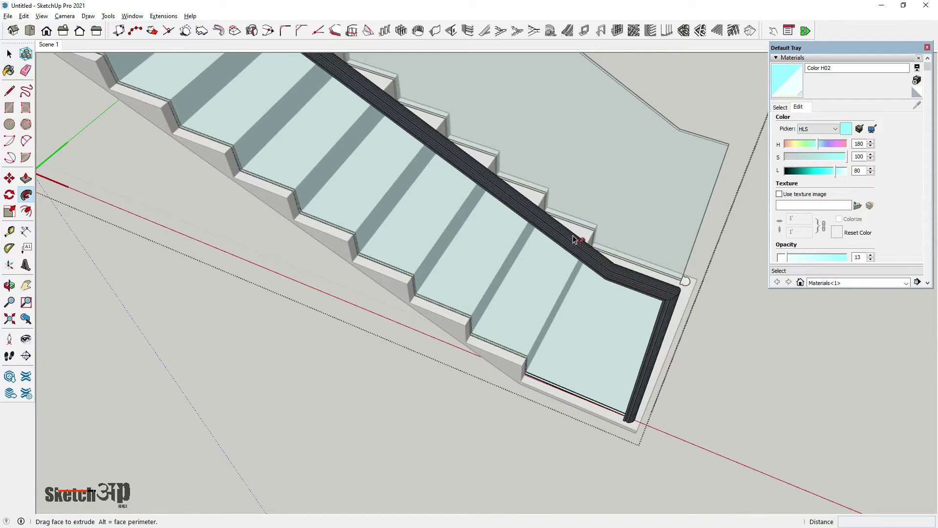
{"action": "scroll", "coordinate": [593, 293], "scroll_direction": "down", "scroll_amount": 2}
{"action": "scroll", "coordinate": [594, 293], "scroll_direction": "down", "scroll_amount": 3}
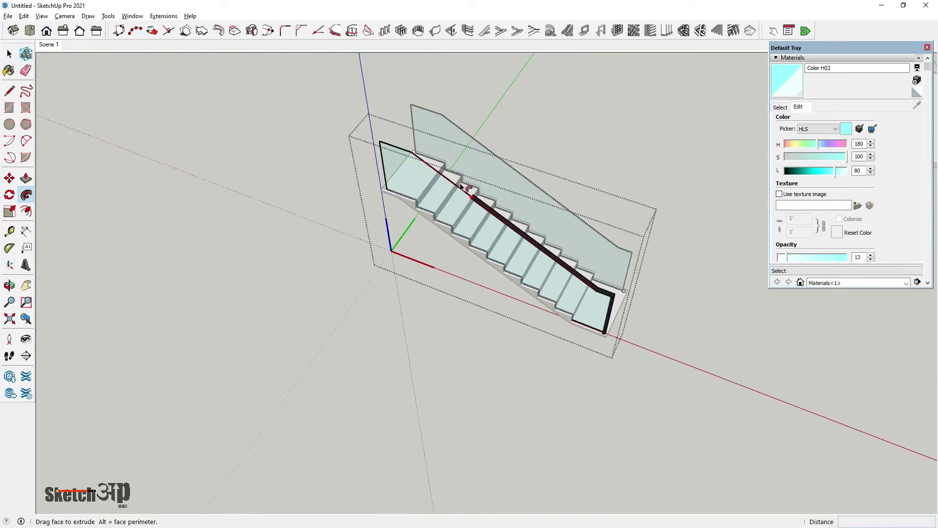
{"action": "left_click_drag", "start_coordinate": [594, 294], "coordinate": [386, 127]}
{"action": "scroll", "coordinate": [407, 147], "scroll_direction": "up", "scroll_amount": 1}
{"action": "scroll", "coordinate": [398, 147], "scroll_direction": "up", "scroll_amount": 1}
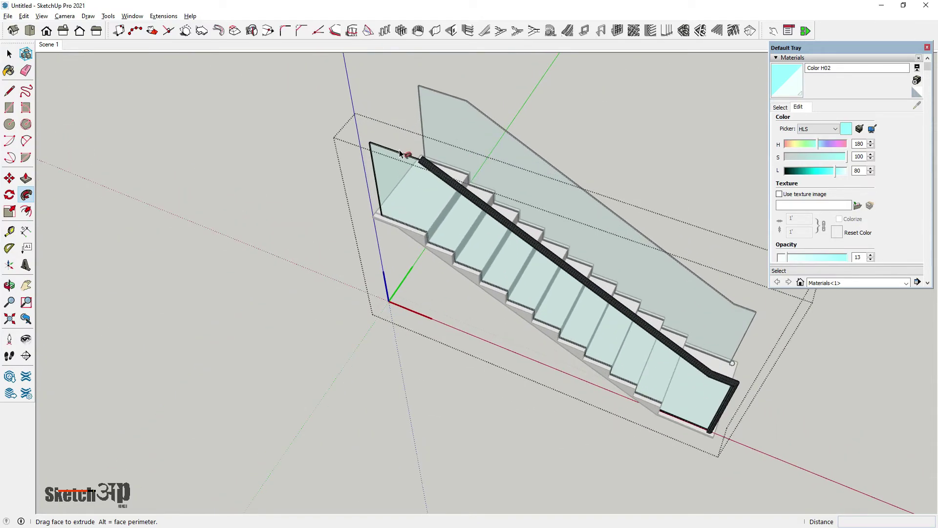
{"action": "scroll", "coordinate": [389, 147], "scroll_direction": "up", "scroll_amount": 1}
{"action": "scroll", "coordinate": [371, 144], "scroll_direction": "up", "scroll_amount": 2}
{"action": "scroll", "coordinate": [361, 142], "scroll_direction": "up", "scroll_amount": 1}
{"action": "scroll", "coordinate": [354, 146], "scroll_direction": "up", "scroll_amount": 1}
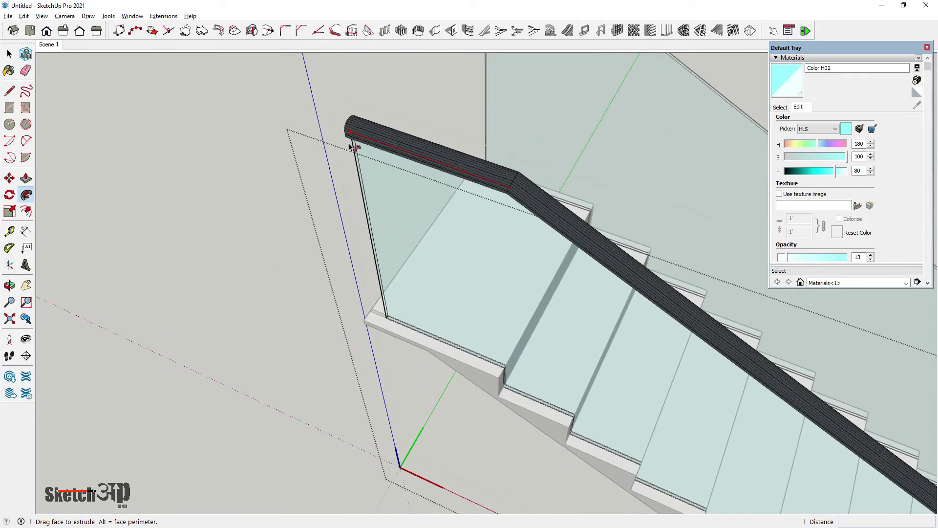
{"action": "left_click_drag", "start_coordinate": [352, 147], "coordinate": [378, 320]}
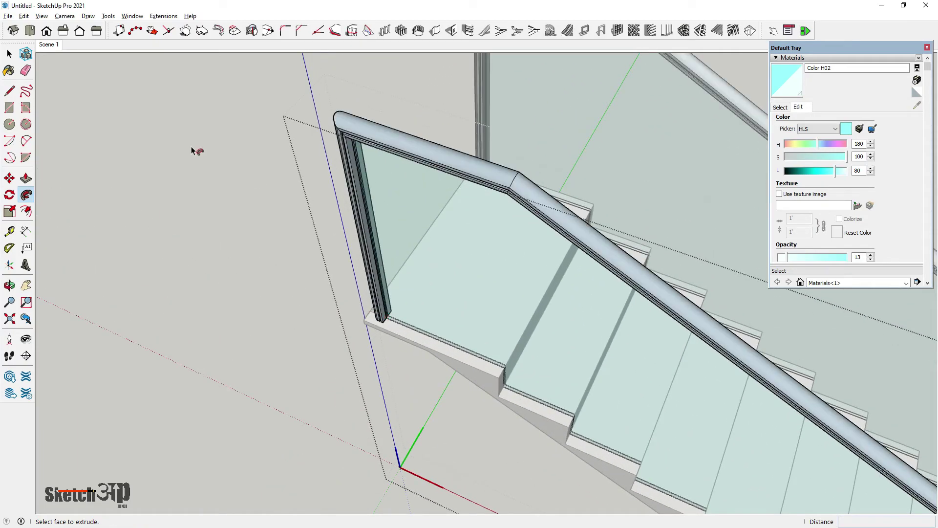
{"action": "left_click", "coordinate": [9, 54]}
{"action": "mouse_move", "coordinate": [172, 210]}
{"action": "middle_mouse_down"}
{"action": "mouse_move", "coordinate": [413, 299]}
{"action": "mouse_move", "coordinate": [513, 178]}
{"action": "middle_mouse_up"}
{"action": "scroll", "coordinate": [486, 210], "scroll_direction": "up", "scroll_amount": 3}
{"action": "scroll", "coordinate": [491, 215], "scroll_direction": "down", "scroll_amount": 1}
{"action": "scroll", "coordinate": [506, 282], "scroll_direction": "down", "scroll_amount": 2}
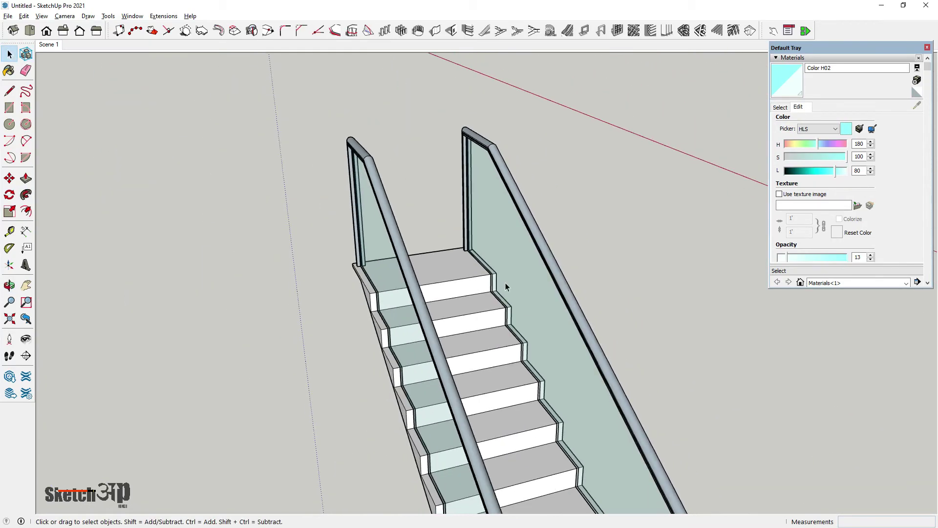
{"action": "mouse_move", "coordinate": [505, 283]}
{"action": "middle_mouse_down"}
{"action": "mouse_move", "coordinate": [641, 218]}
{"action": "mouse_move", "coordinate": [593, 405]}
{"action": "middle_mouse_up"}
{"action": "scroll", "coordinate": [640, 217], "scroll_direction": "down", "scroll_amount": 3}
{"action": "scroll", "coordinate": [594, 405], "scroll_direction": "up", "scroll_amount": 3}
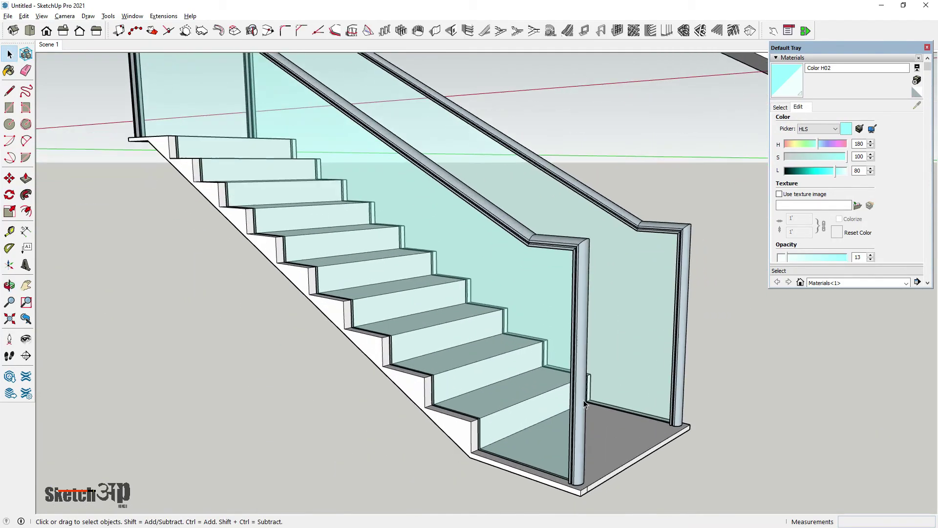
{"action": "scroll", "coordinate": [584, 401], "scroll_direction": "down", "scroll_amount": 3}
{"action": "mouse_move", "coordinate": [652, 383]}
{"action": "middle_mouse_down"}
{"action": "mouse_move", "coordinate": [635, 202]}
{"action": "mouse_move", "coordinate": [640, 289]}
{"action": "middle_mouse_up"}
{"action": "scroll", "coordinate": [639, 288], "scroll_direction": "up", "scroll_amount": 3}
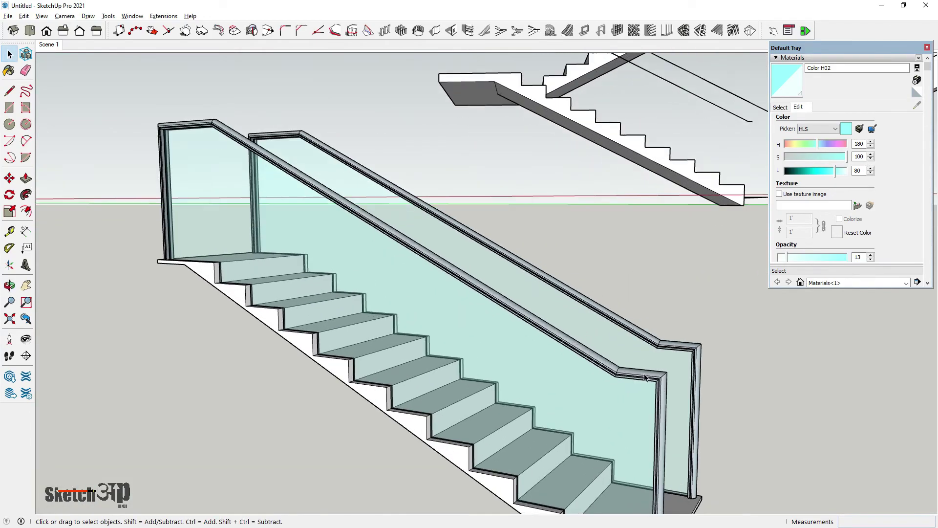
{"action": "scroll", "coordinate": [640, 381], "scroll_direction": "up", "scroll_amount": 2}
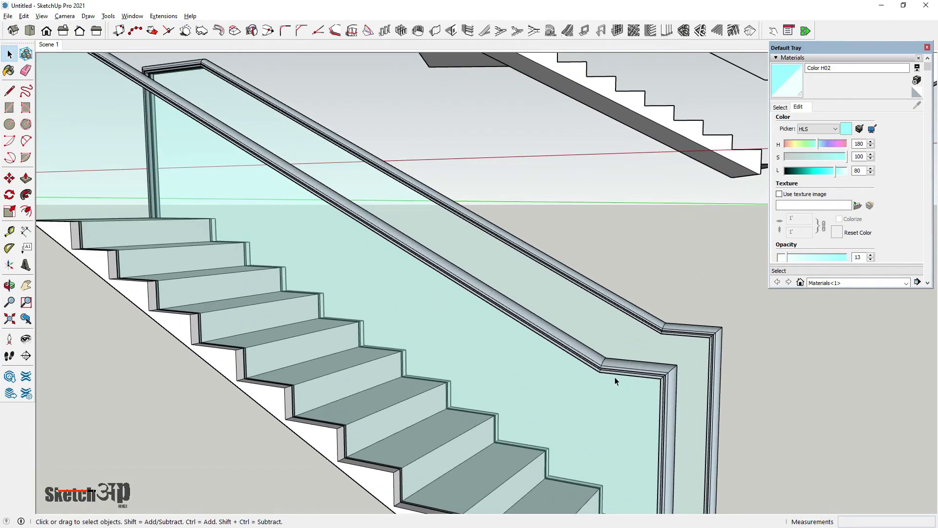
{"action": "scroll", "coordinate": [614, 377], "scroll_direction": "down", "scroll_amount": 3}
{"action": "middle_click_drag", "start_coordinate": [588, 360], "coordinate": [604, 360]}
{"action": "scroll", "coordinate": [619, 374], "scroll_direction": "up", "scroll_amount": 2}
{"action": "scroll", "coordinate": [559, 330], "scroll_direction": "down", "scroll_amount": 2}
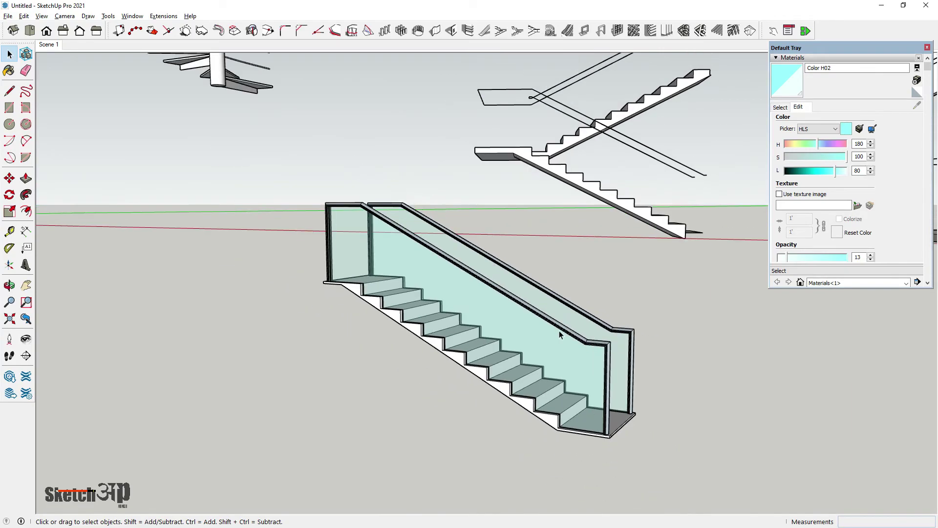
{"action": "scroll", "coordinate": [321, 203], "scroll_direction": "up", "scroll_amount": 3}
{"action": "mouse_move", "coordinate": [321, 203]}
{"action": "middle_mouse_down"}
{"action": "mouse_move", "coordinate": [473, 286]}
{"action": "mouse_move", "coordinate": [393, 303]}
{"action": "middle_mouse_up"}
{"action": "scroll", "coordinate": [291, 194], "scroll_direction": "up", "scroll_amount": 3}
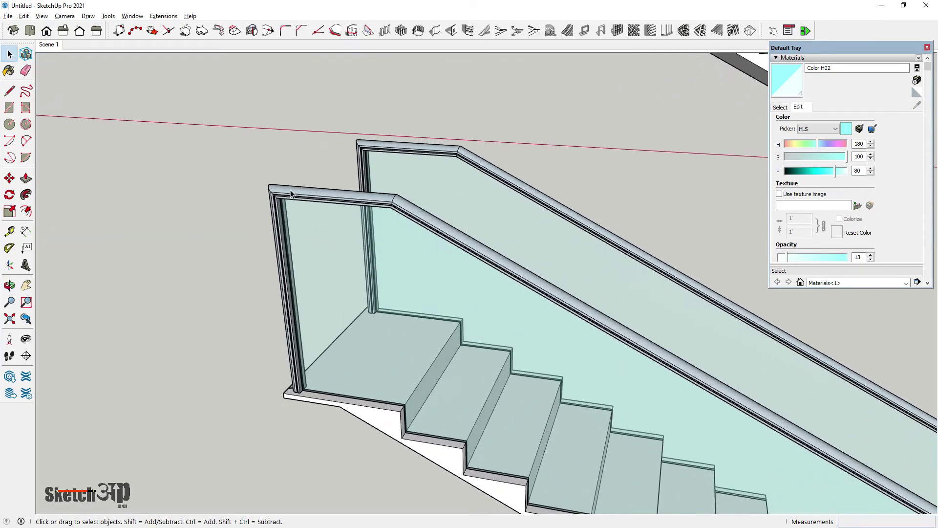
{"action": "scroll", "coordinate": [315, 260], "scroll_direction": "down", "scroll_amount": 3}
{"action": "scroll", "coordinate": [342, 293], "scroll_direction": "down", "scroll_amount": 5}
{"action": "scroll", "coordinate": [448, 325], "scroll_direction": "up", "scroll_amount": 2}
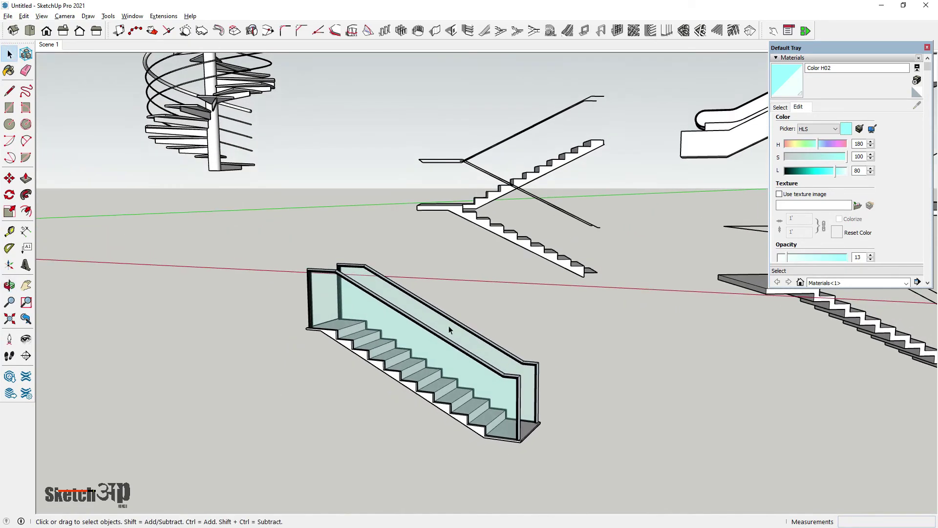
{"action": "scroll", "coordinate": [427, 312], "scroll_direction": "up", "scroll_amount": 1}
{"action": "mouse_move", "coordinate": [427, 312]}
{"action": "middle_mouse_down"}
{"action": "mouse_move", "coordinate": [466, 481]}
{"action": "mouse_move", "coordinate": [476, 409]}
{"action": "mouse_move", "coordinate": [465, 379]}
{"action": "mouse_move", "coordinate": [310, 456]}
{"action": "mouse_move", "coordinate": [389, 418]}
{"action": "middle_mouse_up"}
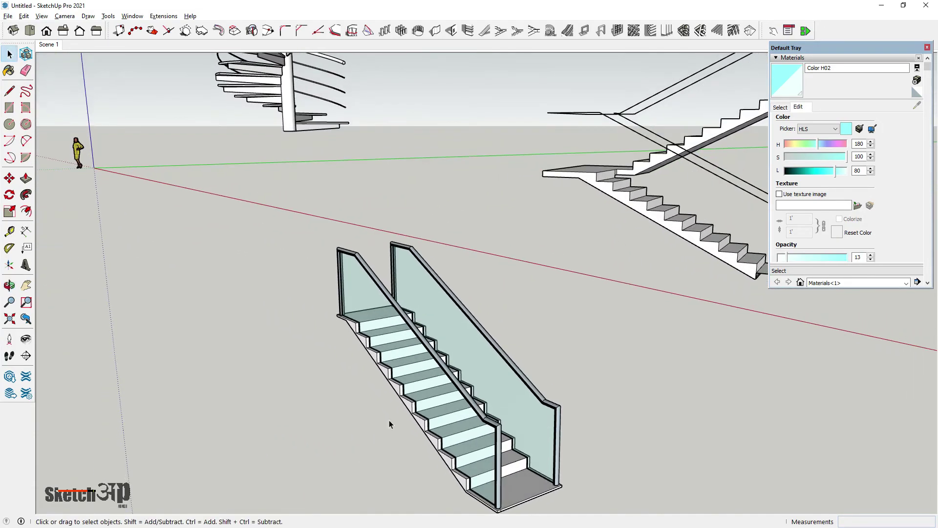
{"action": "scroll", "coordinate": [420, 405], "scroll_direction": "down", "scroll_amount": 2}
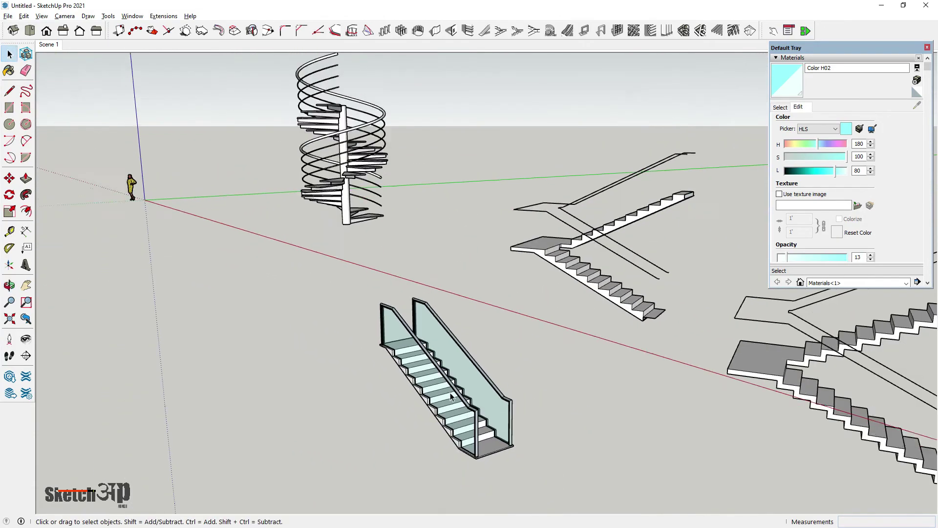
{"action": "scroll", "coordinate": [452, 397], "scroll_direction": "down", "scroll_amount": 3}
{"action": "middle_click_drag", "start_coordinate": [485, 366], "coordinate": [510, 359]}
{"action": "scroll", "coordinate": [467, 292], "scroll_direction": "down", "scroll_amount": 2}
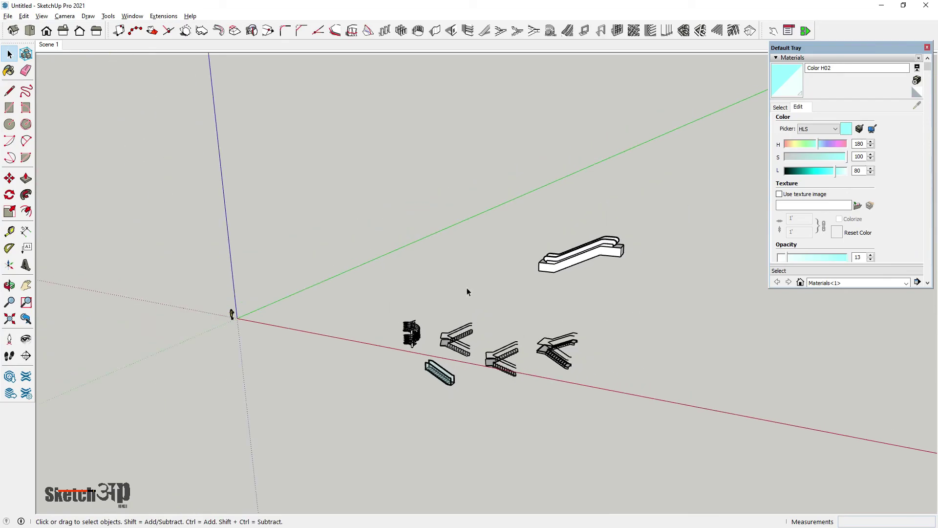
{"action": "scroll", "coordinate": [562, 318], "scroll_direction": "up", "scroll_amount": 1}
{"action": "scroll", "coordinate": [417, 314], "scroll_direction": "up", "scroll_amount": 1}
{"action": "scroll", "coordinate": [489, 328], "scroll_direction": "up", "scroll_amount": 2}
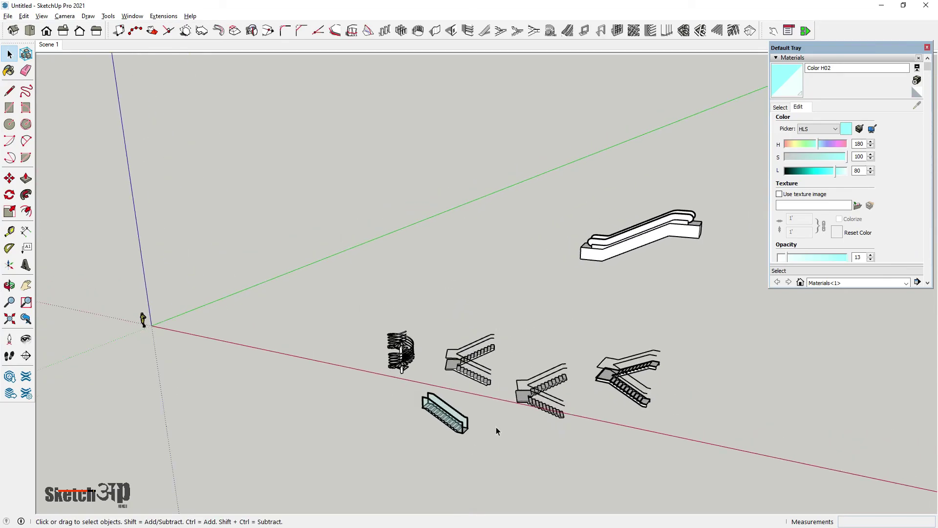
{"action": "middle_click_drag", "start_coordinate": [496, 427], "coordinate": [448, 283]}
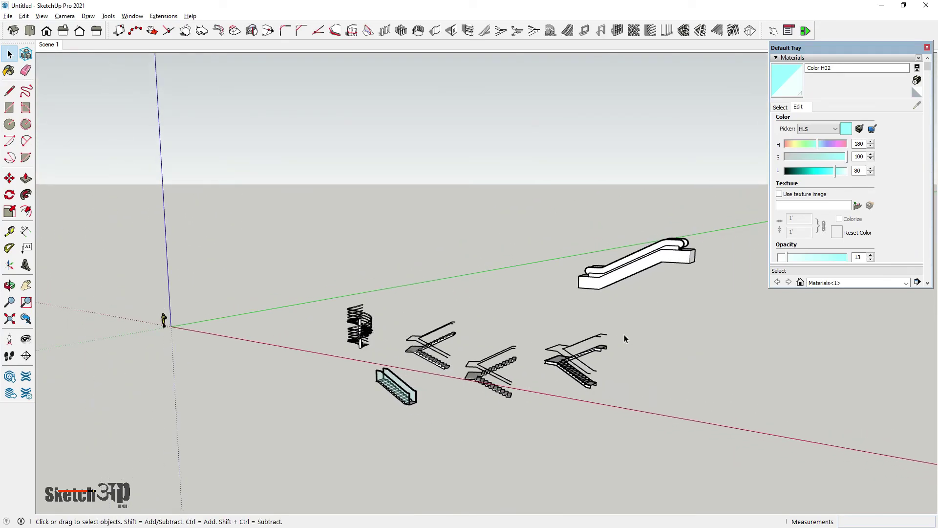
{"action": "scroll", "coordinate": [581, 377], "scroll_direction": "up", "scroll_amount": 1}
{"action": "middle_click_drag", "start_coordinate": [555, 347], "coordinate": [515, 388]}
{"action": "scroll", "coordinate": [459, 363], "scroll_direction": "up", "scroll_amount": 1}
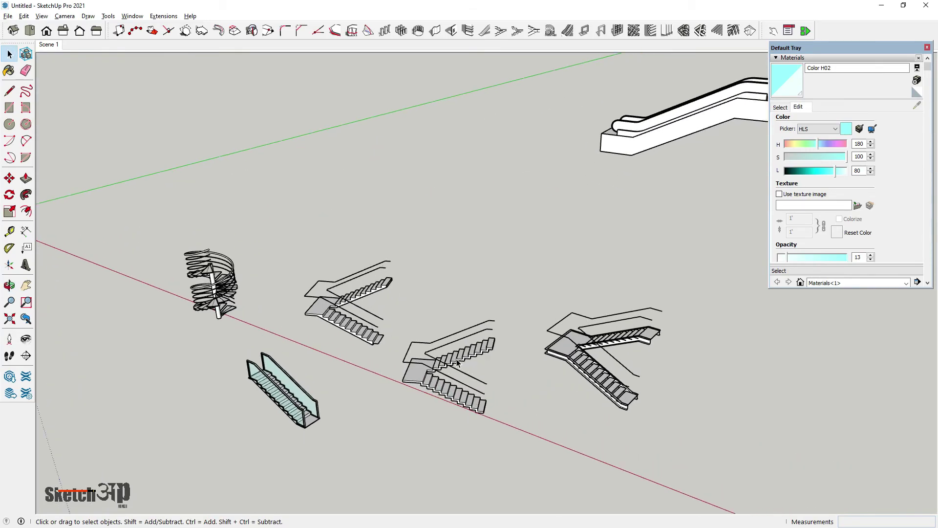
{"action": "scroll", "coordinate": [458, 361], "scroll_direction": "up", "scroll_amount": 1}
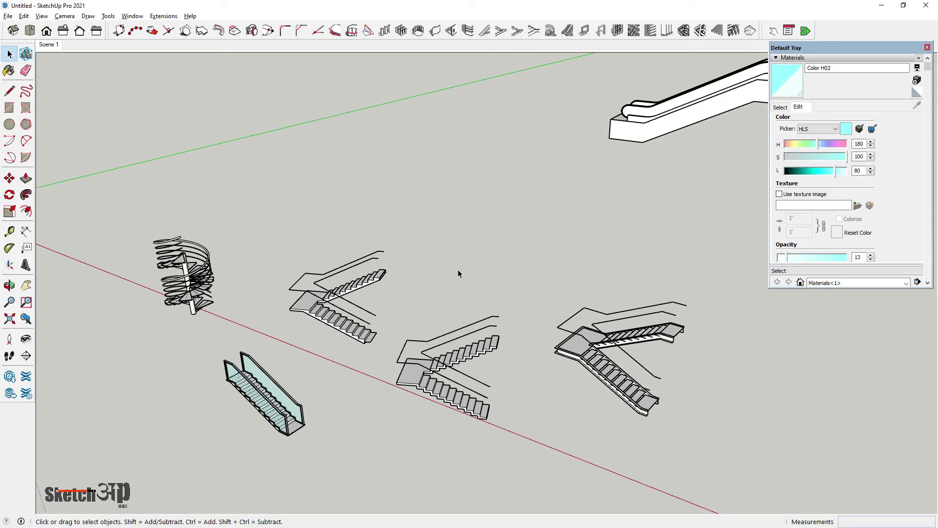
{"action": "middle_click_drag", "start_coordinate": [445, 421], "coordinate": [445, 345]}
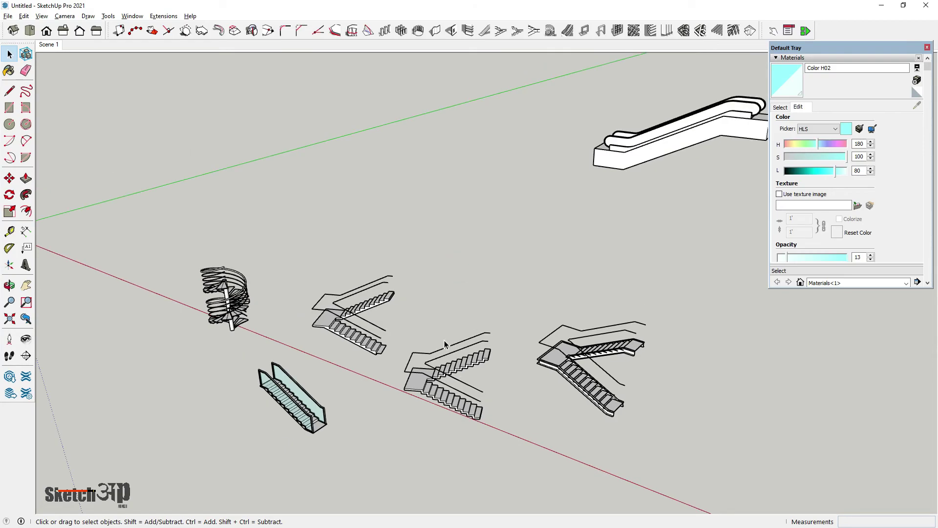